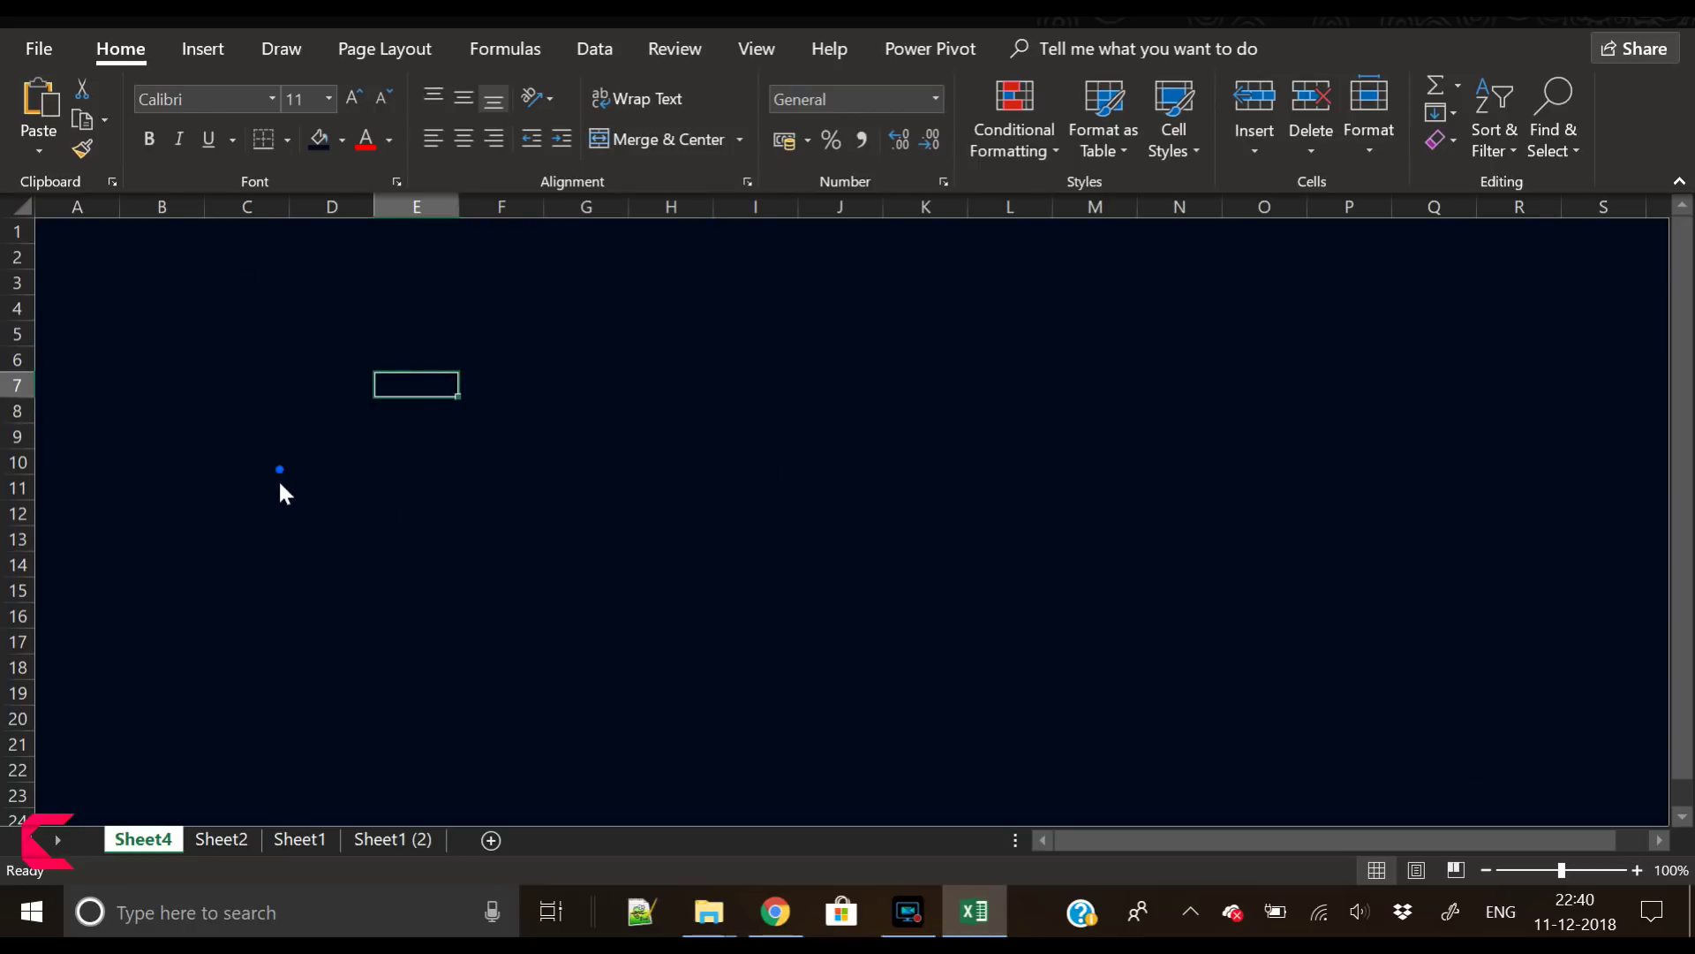
Select a small range of cells on the dark navy, gridline-free Sheet4
{"action": "left_click_drag", "start_coordinate": [279, 469], "coordinate": [282, 485]}
Draw a large rounded rectangle across the sheet from Insert > Illustrations > Shapes
{"action": "left_click", "coordinate": [192, 55]}
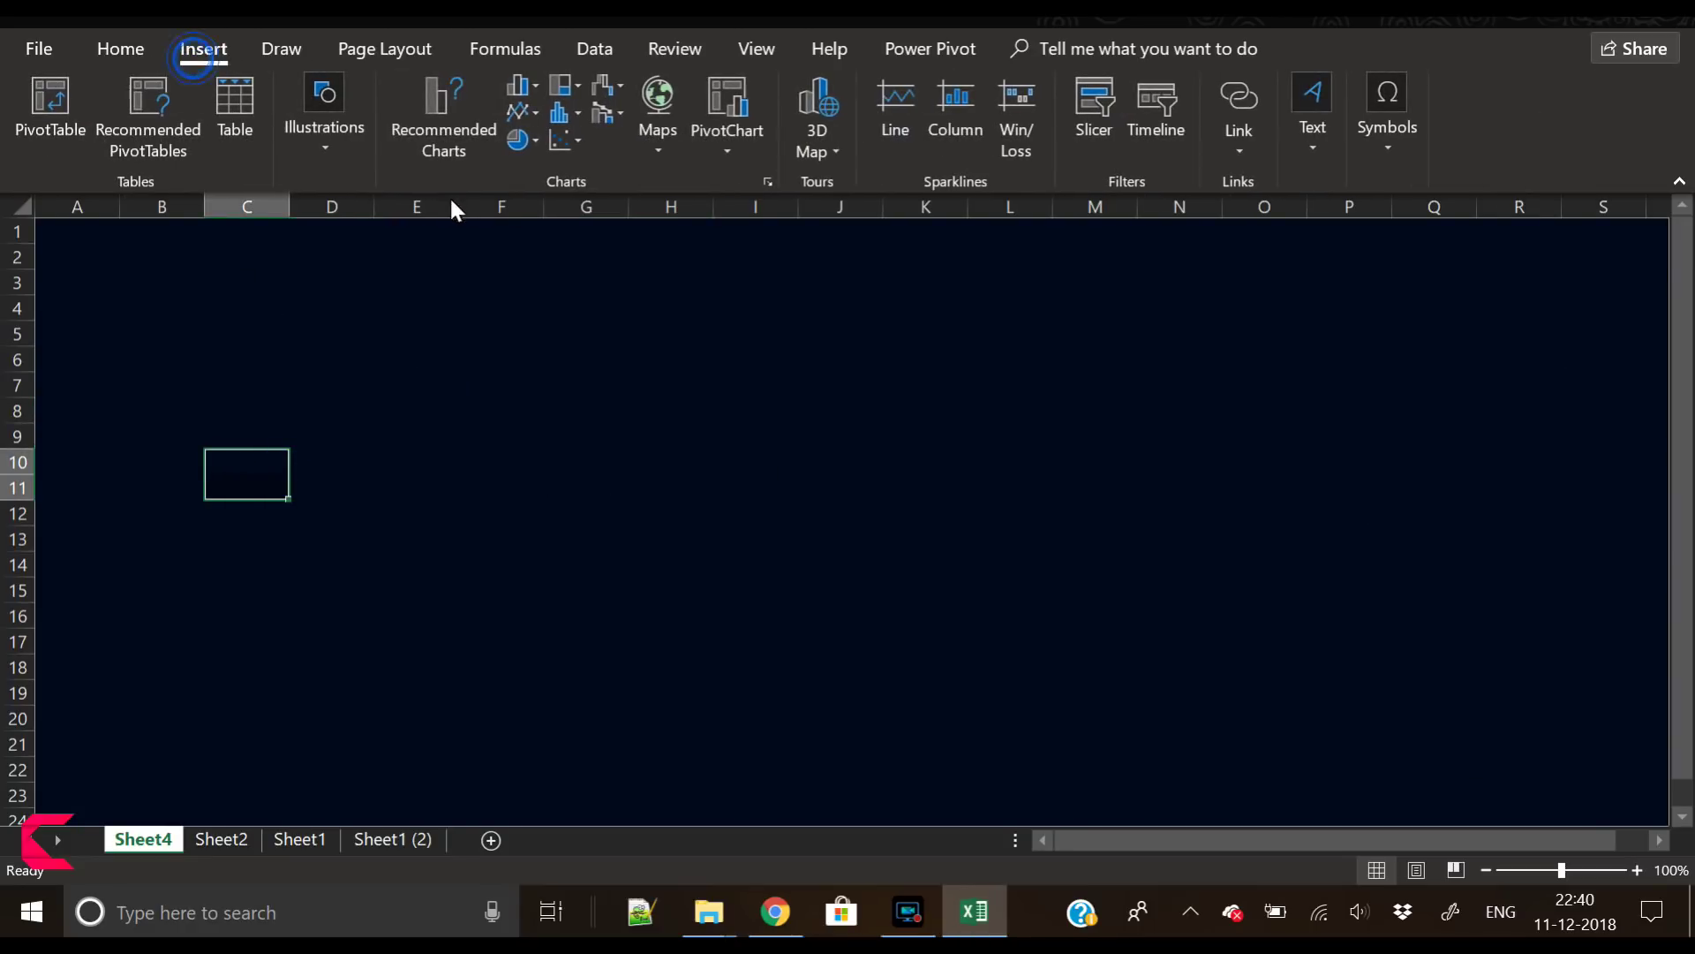
{"action": "left_click", "coordinate": [463, 146]}
{"action": "left_click", "coordinate": [1235, 807]}
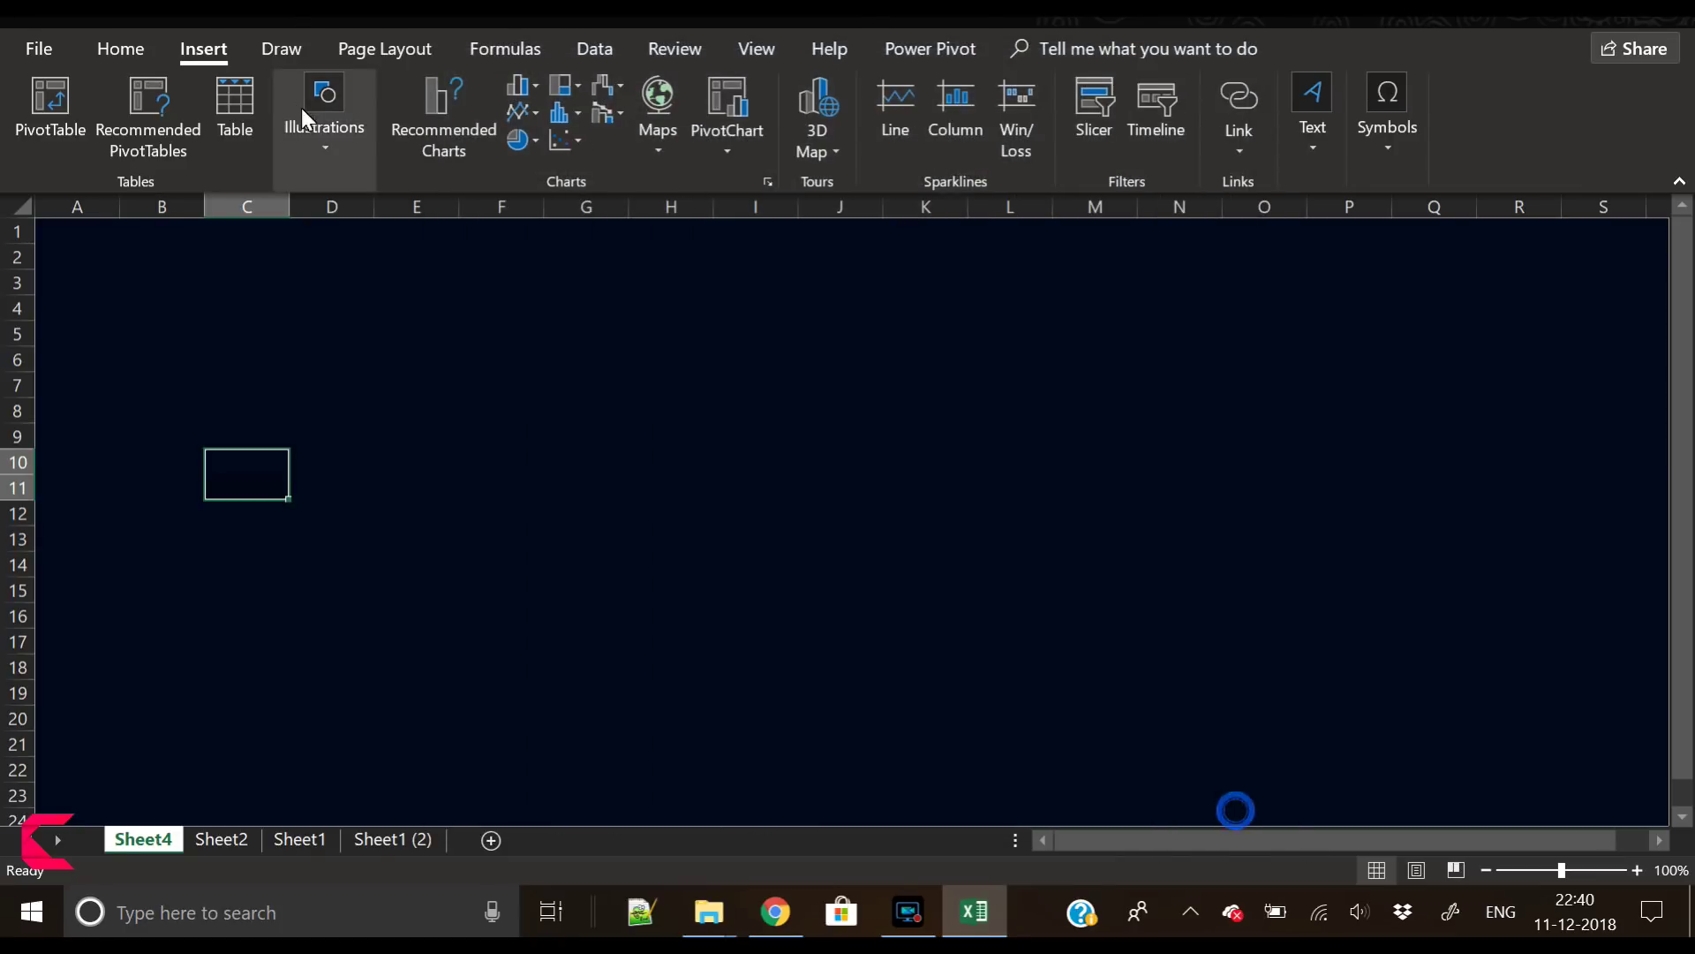
{"action": "left_click", "coordinate": [303, 143]}
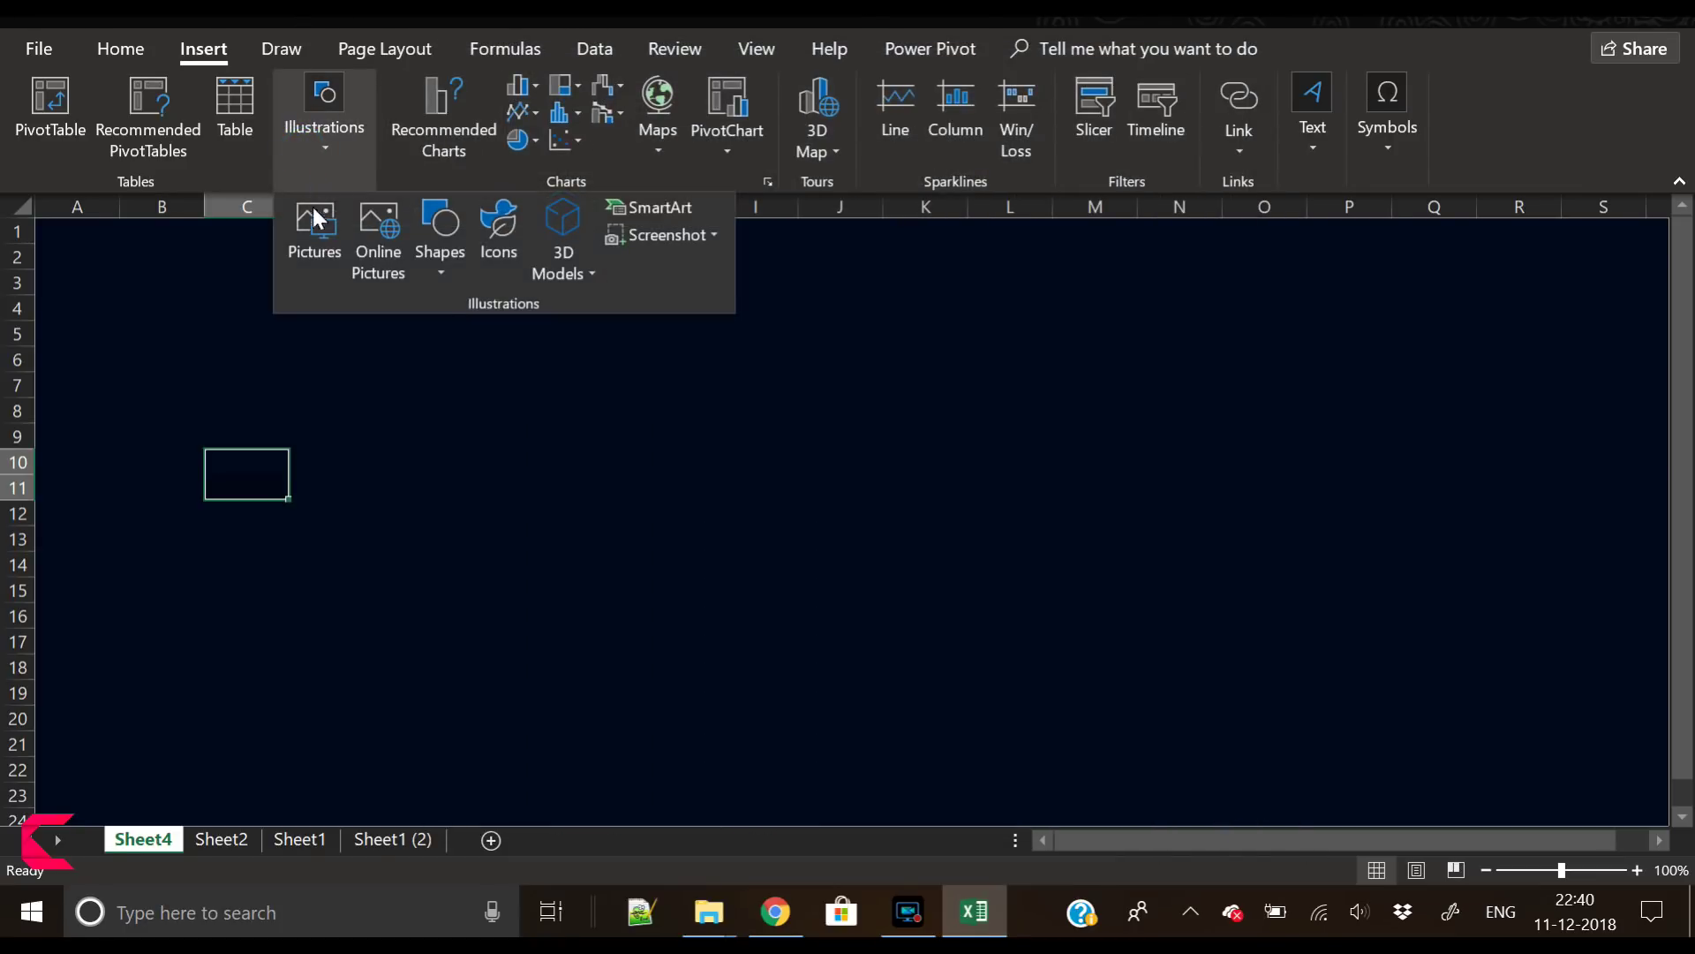
{"action": "left_click", "coordinate": [447, 261]}
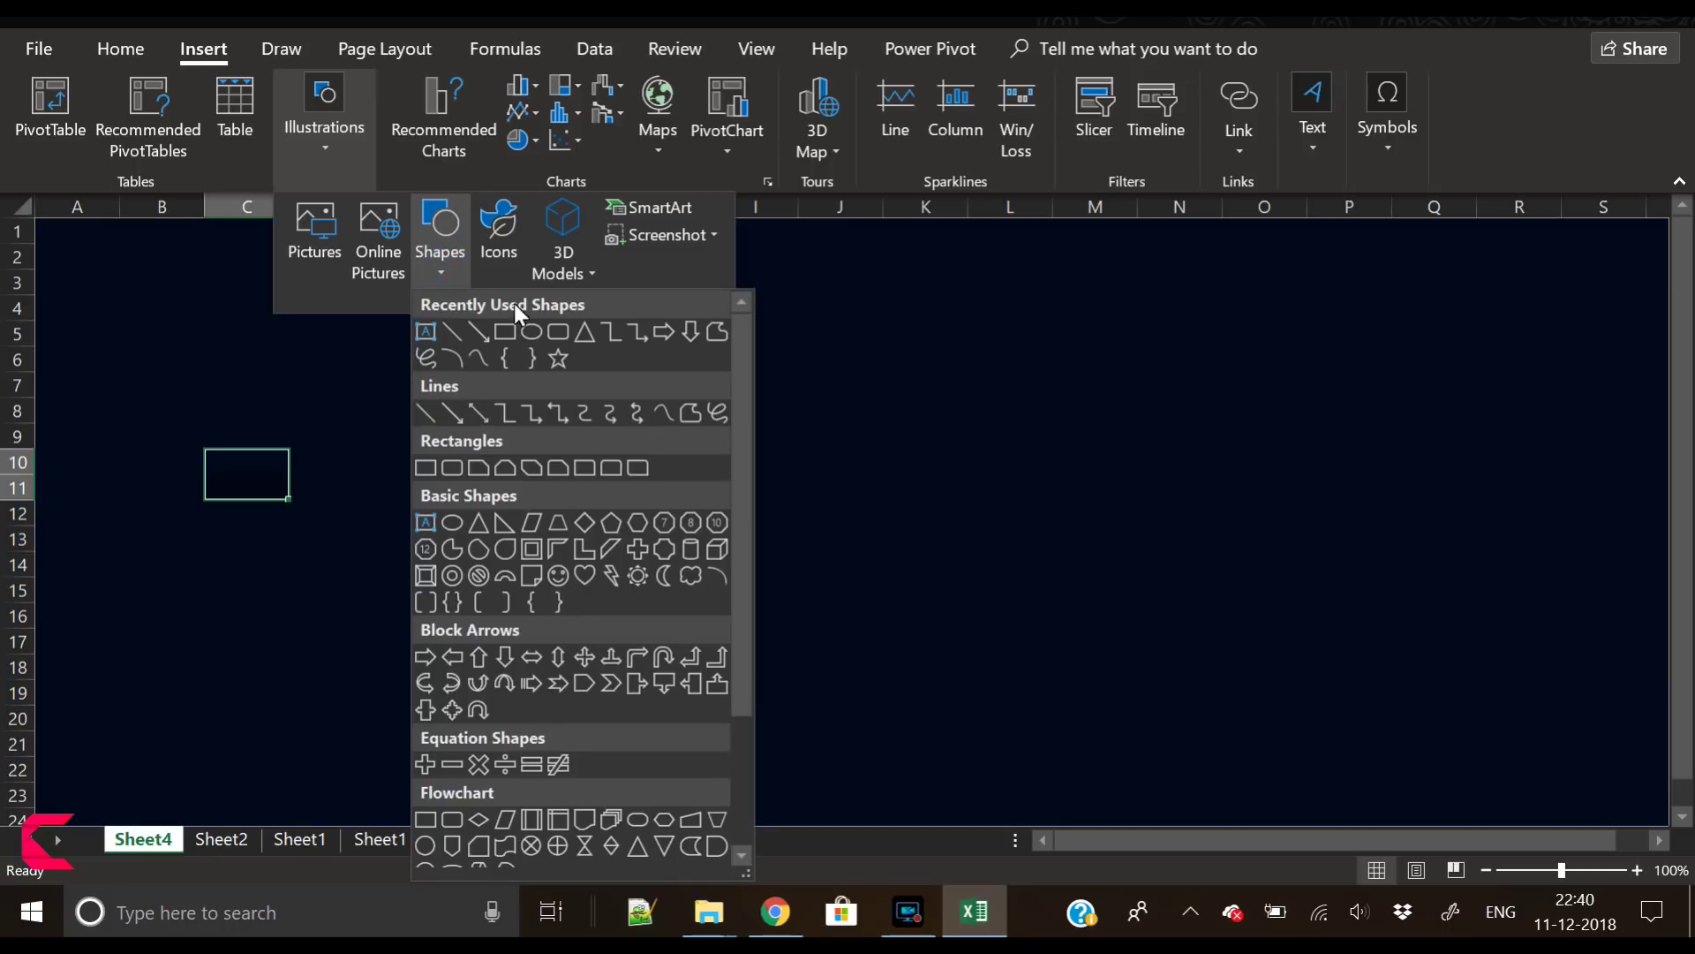
{"action": "left_click", "coordinate": [551, 333]}
{"action": "mouse_move", "coordinate": [224, 352]}
{"action": "left_mouse_down"}
{"action": "mouse_move", "coordinate": [1608, 712]}
{"action": "mouse_move", "coordinate": [1554, 703]}
{"action": "left_mouse_up"}
Round the rectangle's corners fully into a pill and nudge it into position
{"action": "left_click_drag", "start_coordinate": [542, 494], "coordinate": [459, 504]}
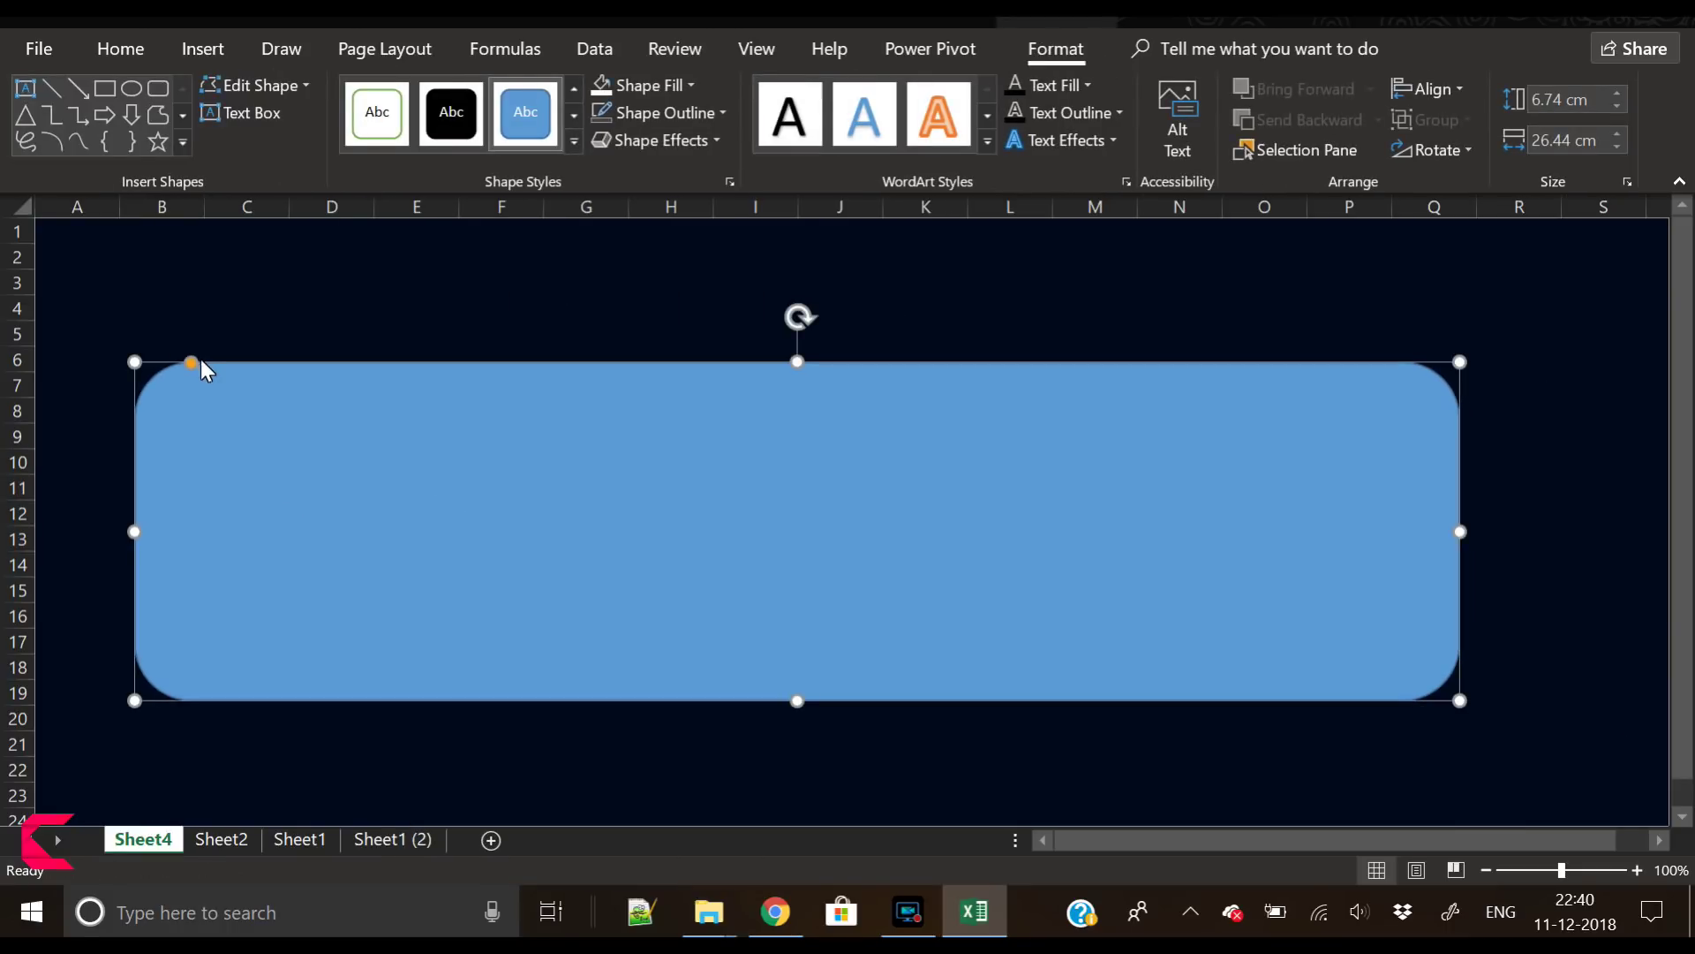
{"action": "left_click_drag", "start_coordinate": [188, 367], "coordinate": [348, 368]}
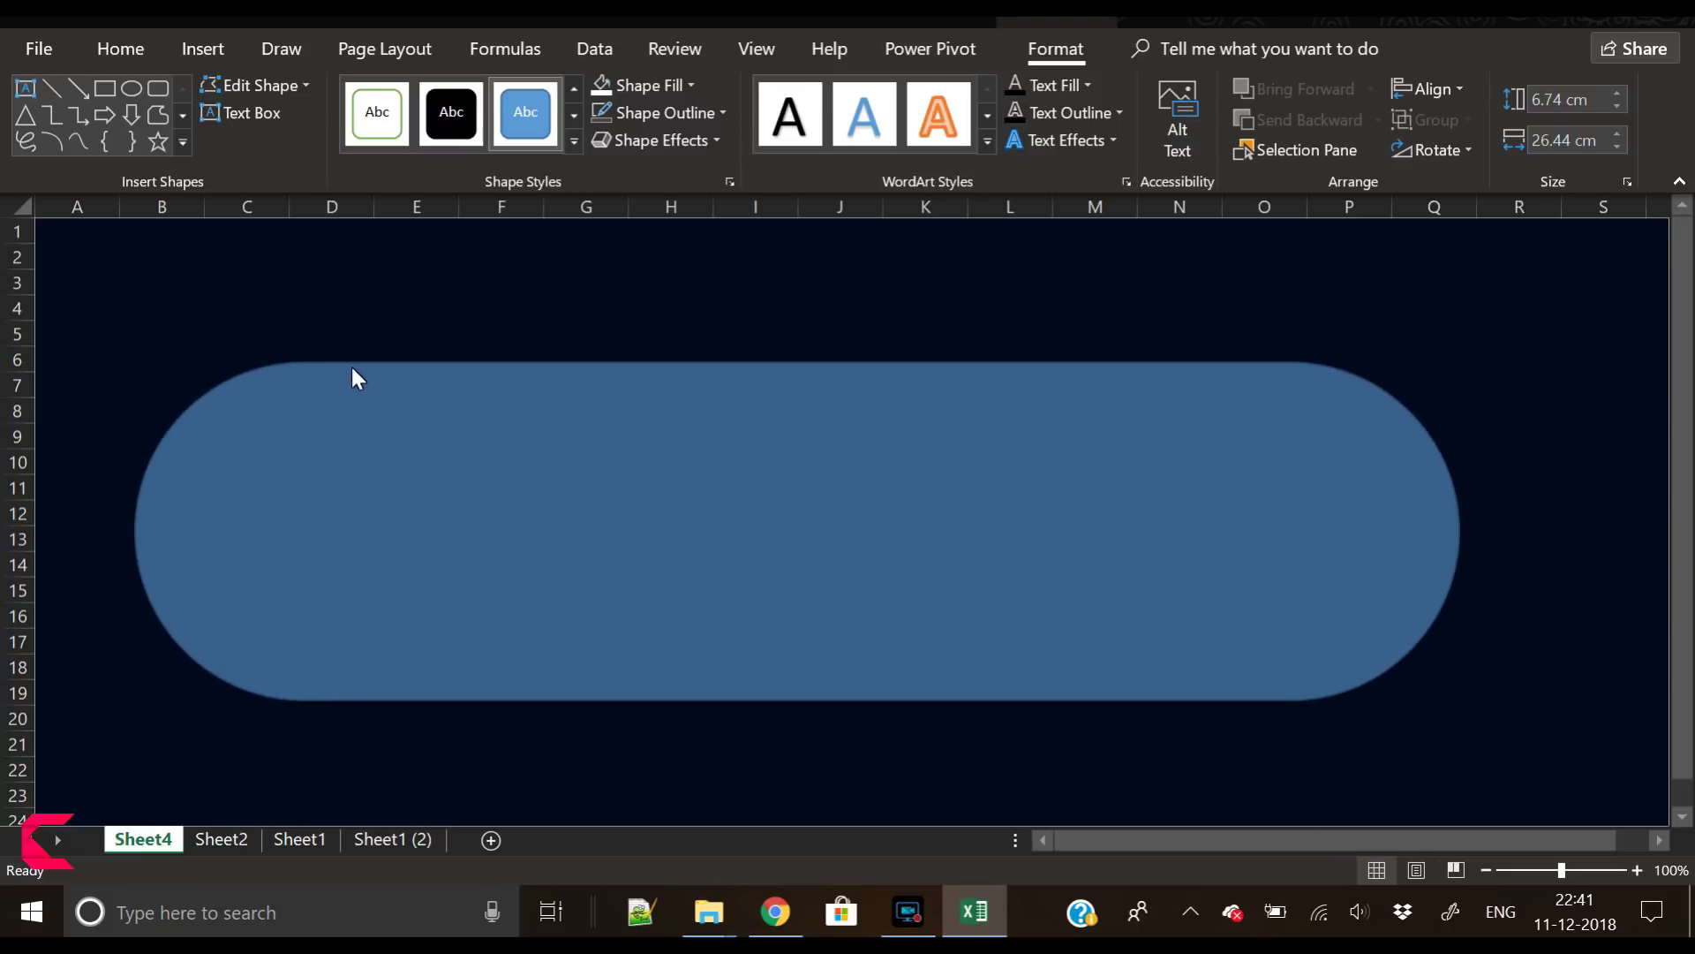
{"action": "left_click_drag", "start_coordinate": [467, 378], "coordinate": [470, 380]}
{"action": "left_click_drag", "start_coordinate": [681, 491], "coordinate": [697, 491]}
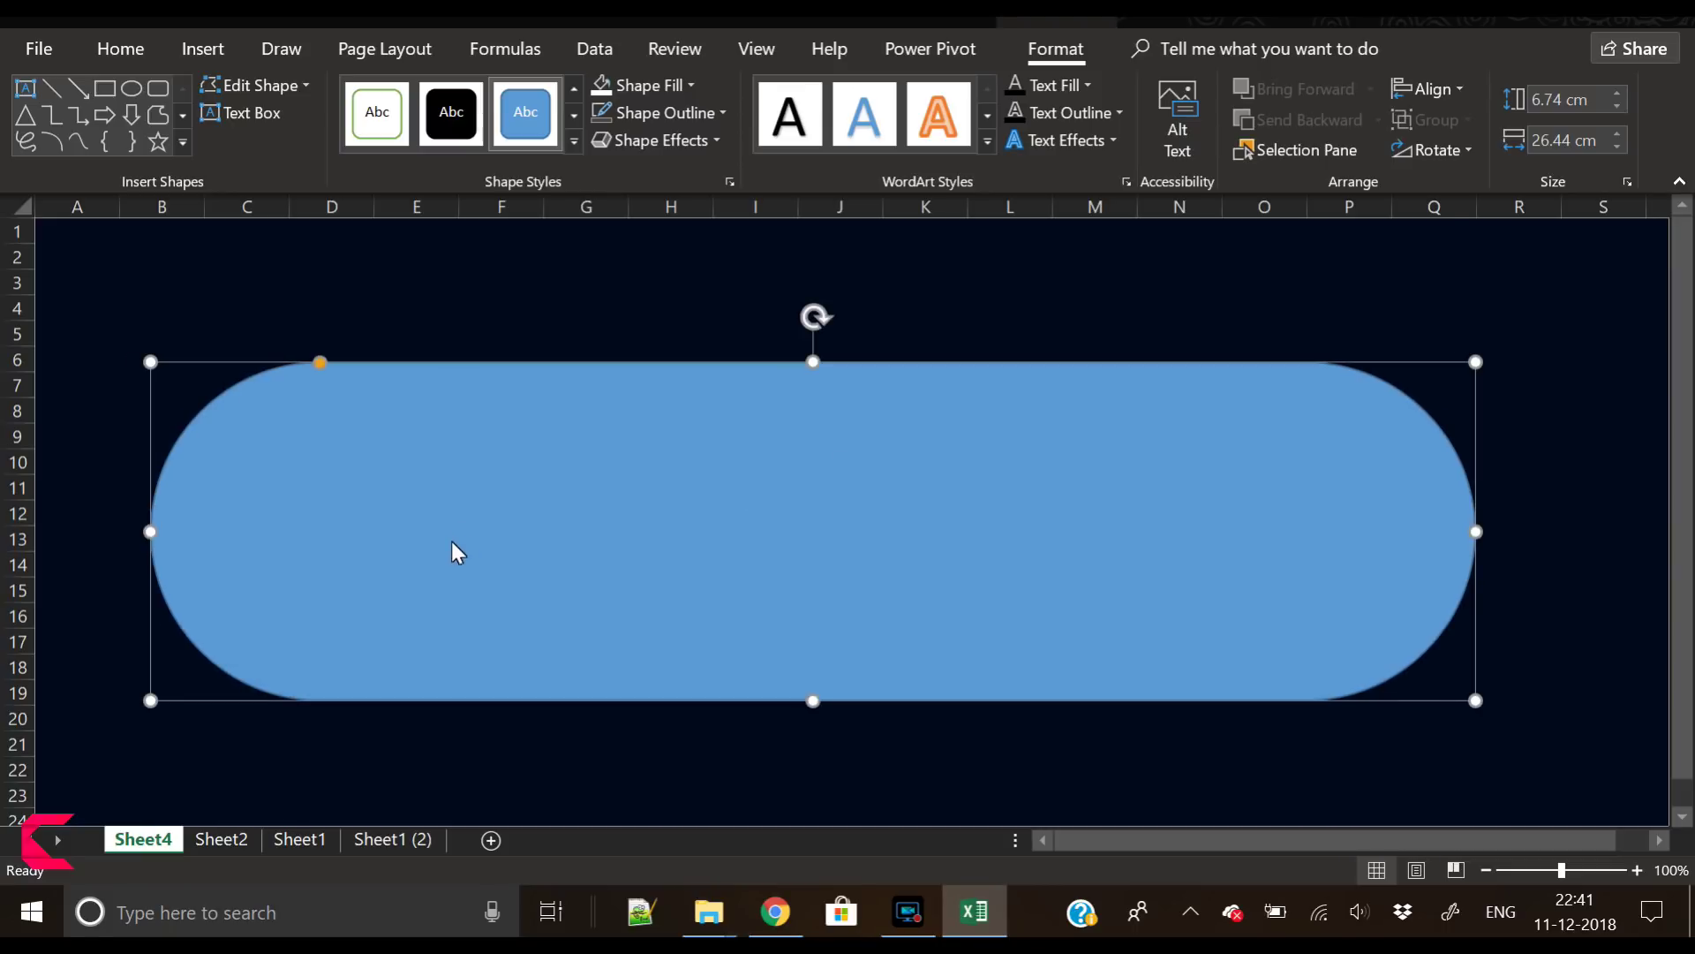
{"action": "left_click", "coordinate": [450, 540]}
{"action": "left_click", "coordinate": [491, 527]}
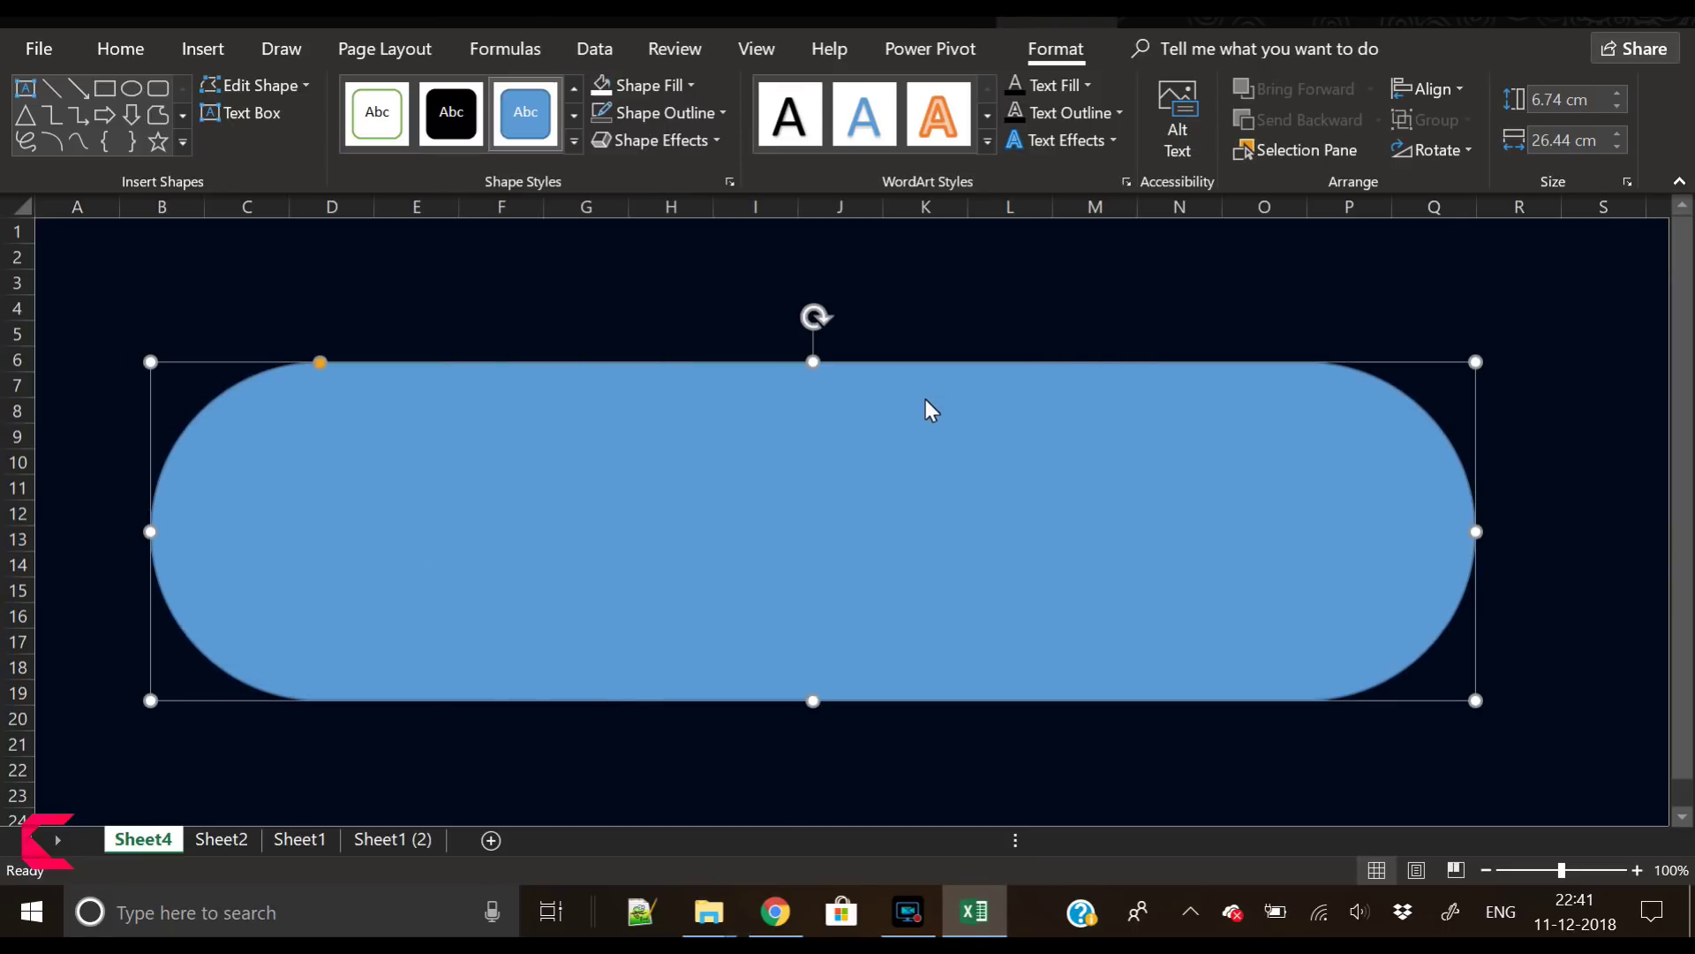
Switch the pill to a gradient fill, remove extra stops, and set the first stop to blue
{"action": "left_click", "coordinate": [1425, 453]}
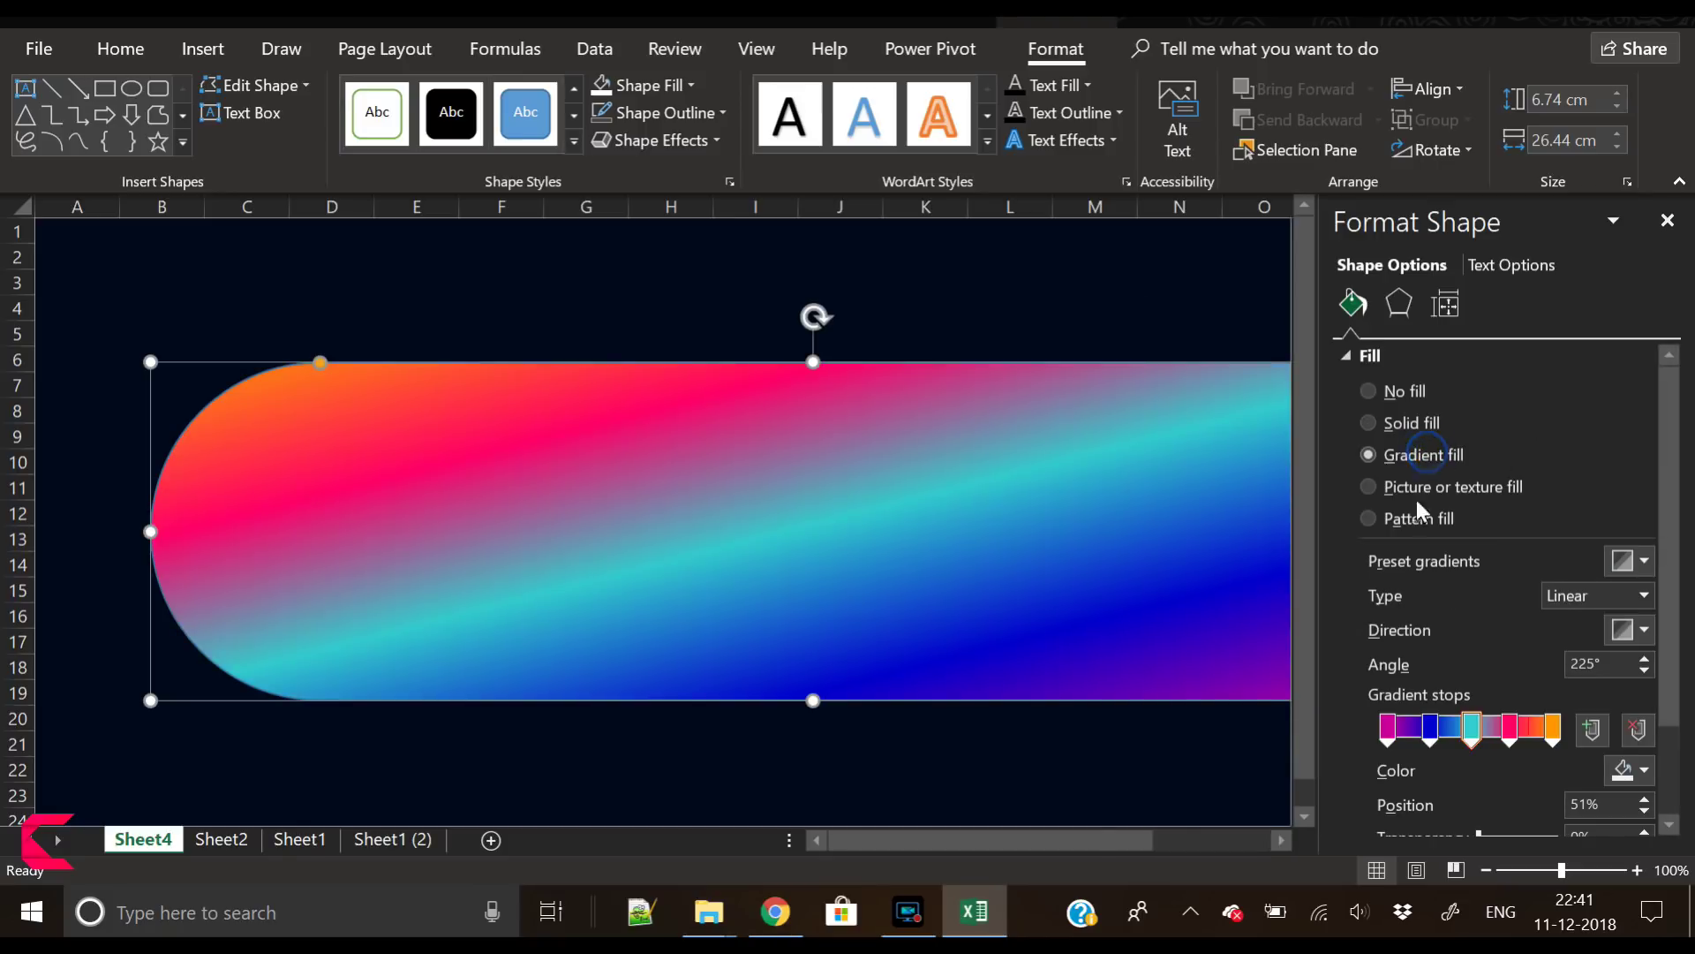
{"action": "left_click", "coordinate": [1638, 730]}
{"action": "left_click", "coordinate": [1638, 730]}
{"action": "left_click", "coordinate": [1638, 729]}
{"action": "left_click", "coordinate": [1638, 730]}
{"action": "left_click", "coordinate": [1638, 729]}
{"action": "left_click", "coordinate": [1638, 729]}
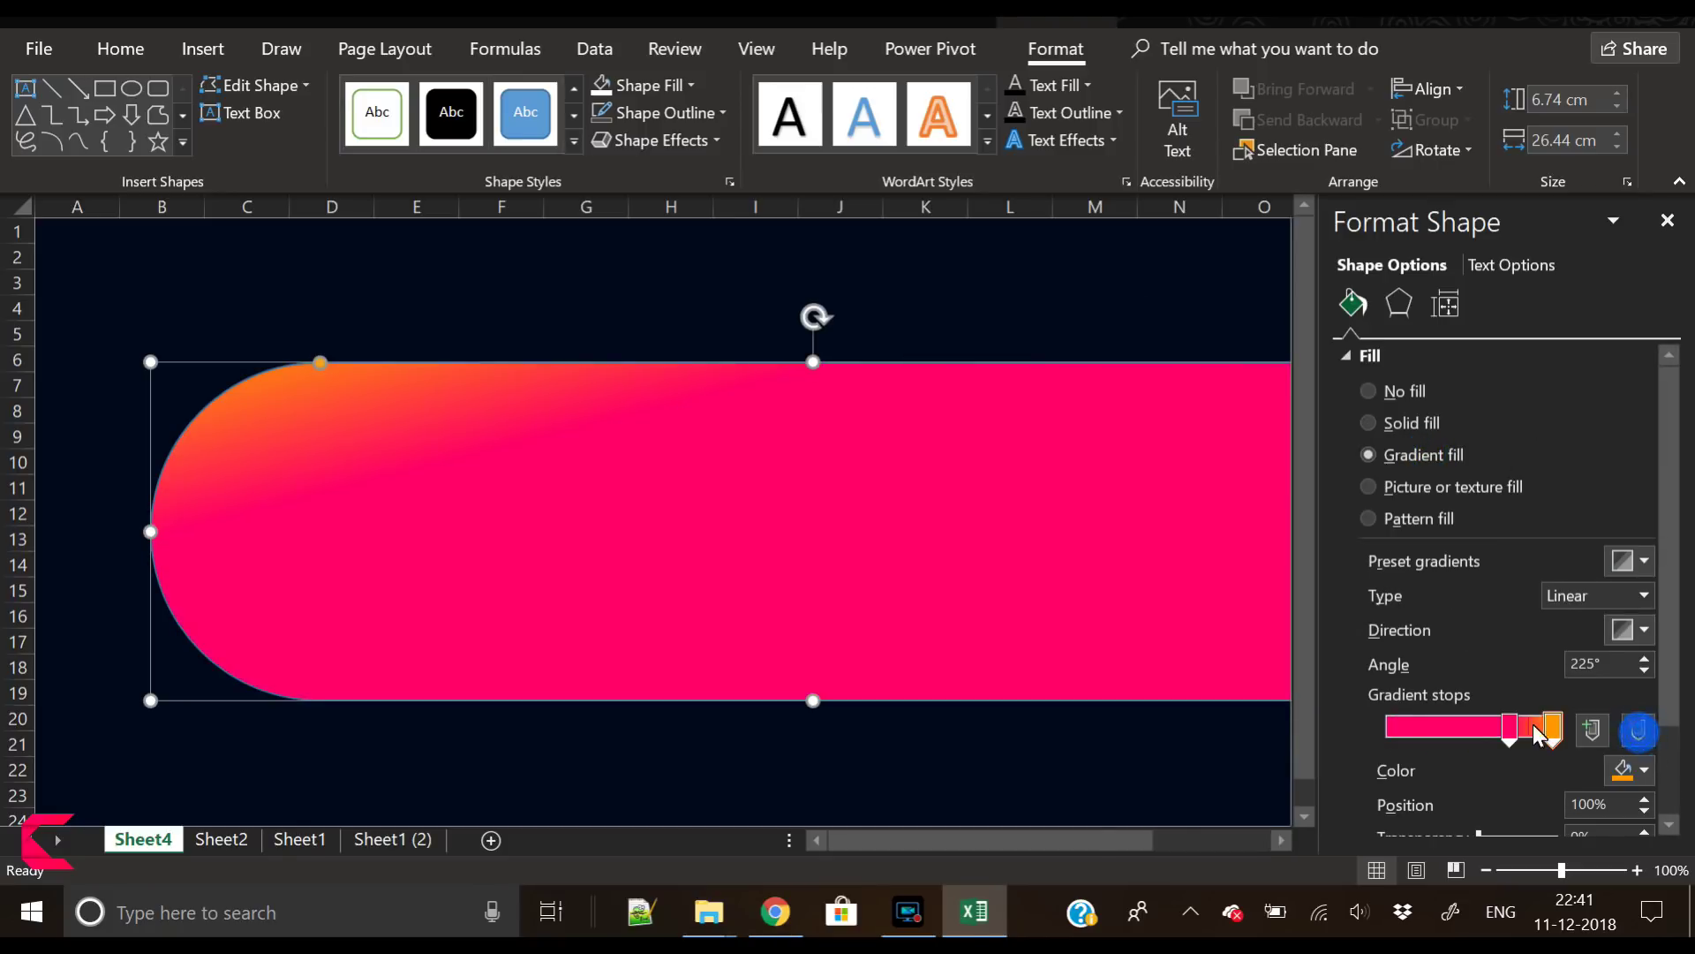
{"action": "left_click", "coordinate": [1510, 729]}
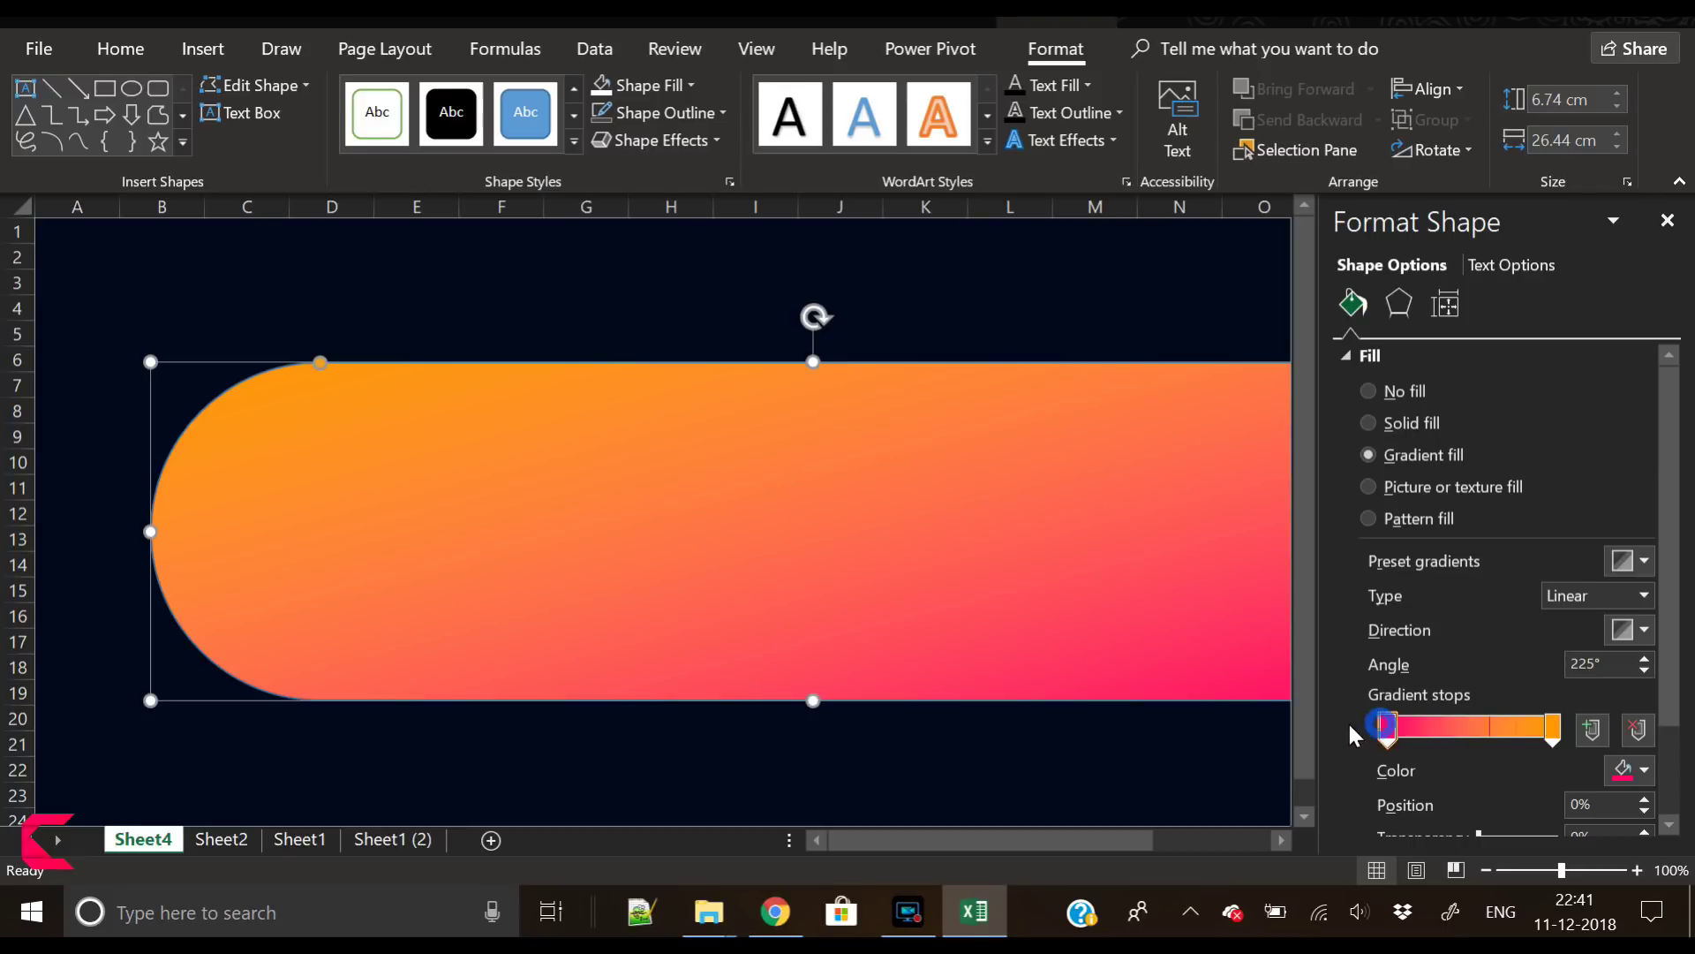
{"action": "left_click", "coordinate": [1631, 771]}
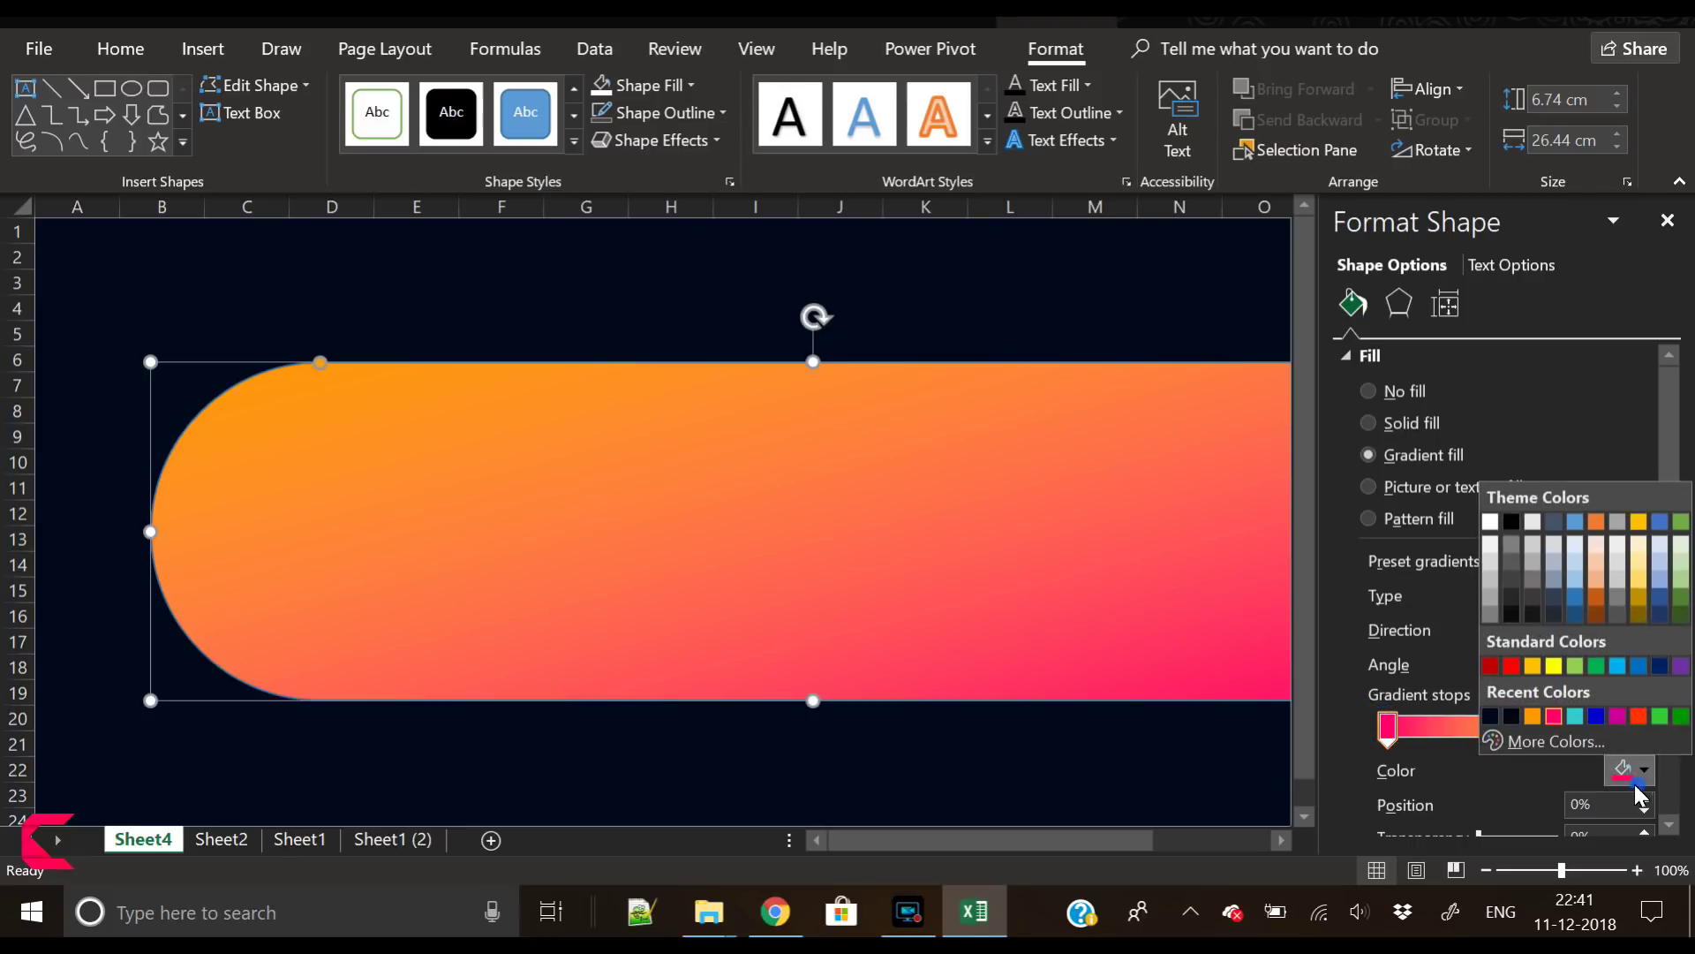
{"action": "left_click", "coordinate": [1575, 744]}
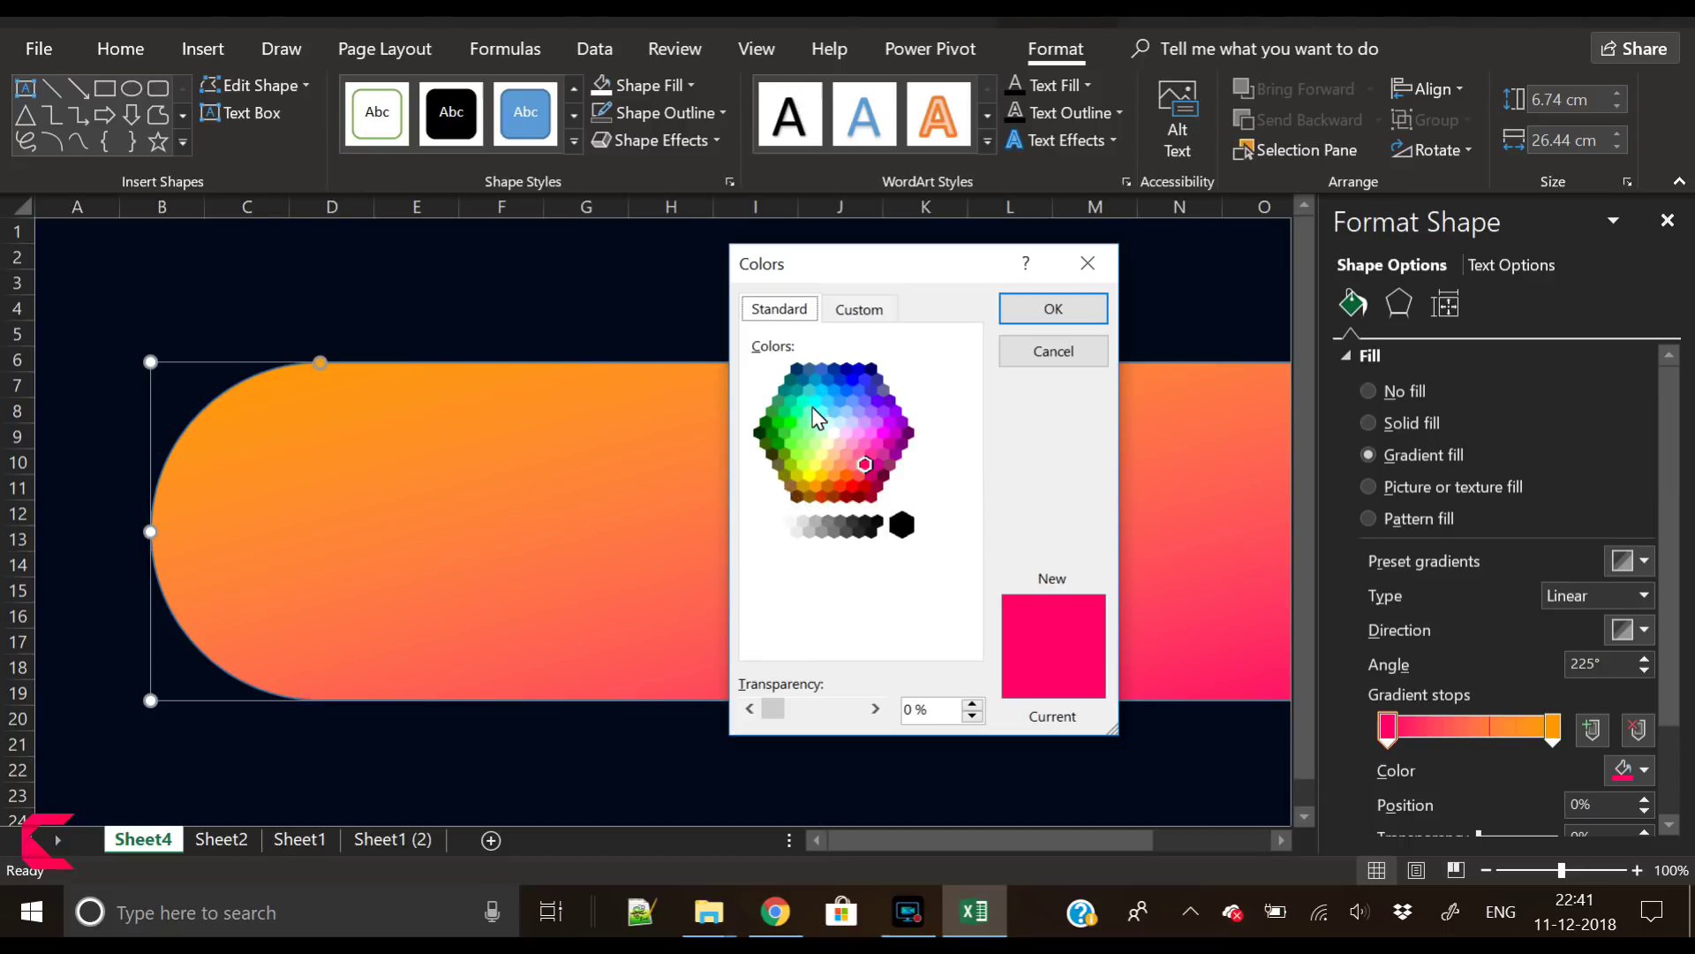
{"action": "left_click", "coordinate": [845, 390]}
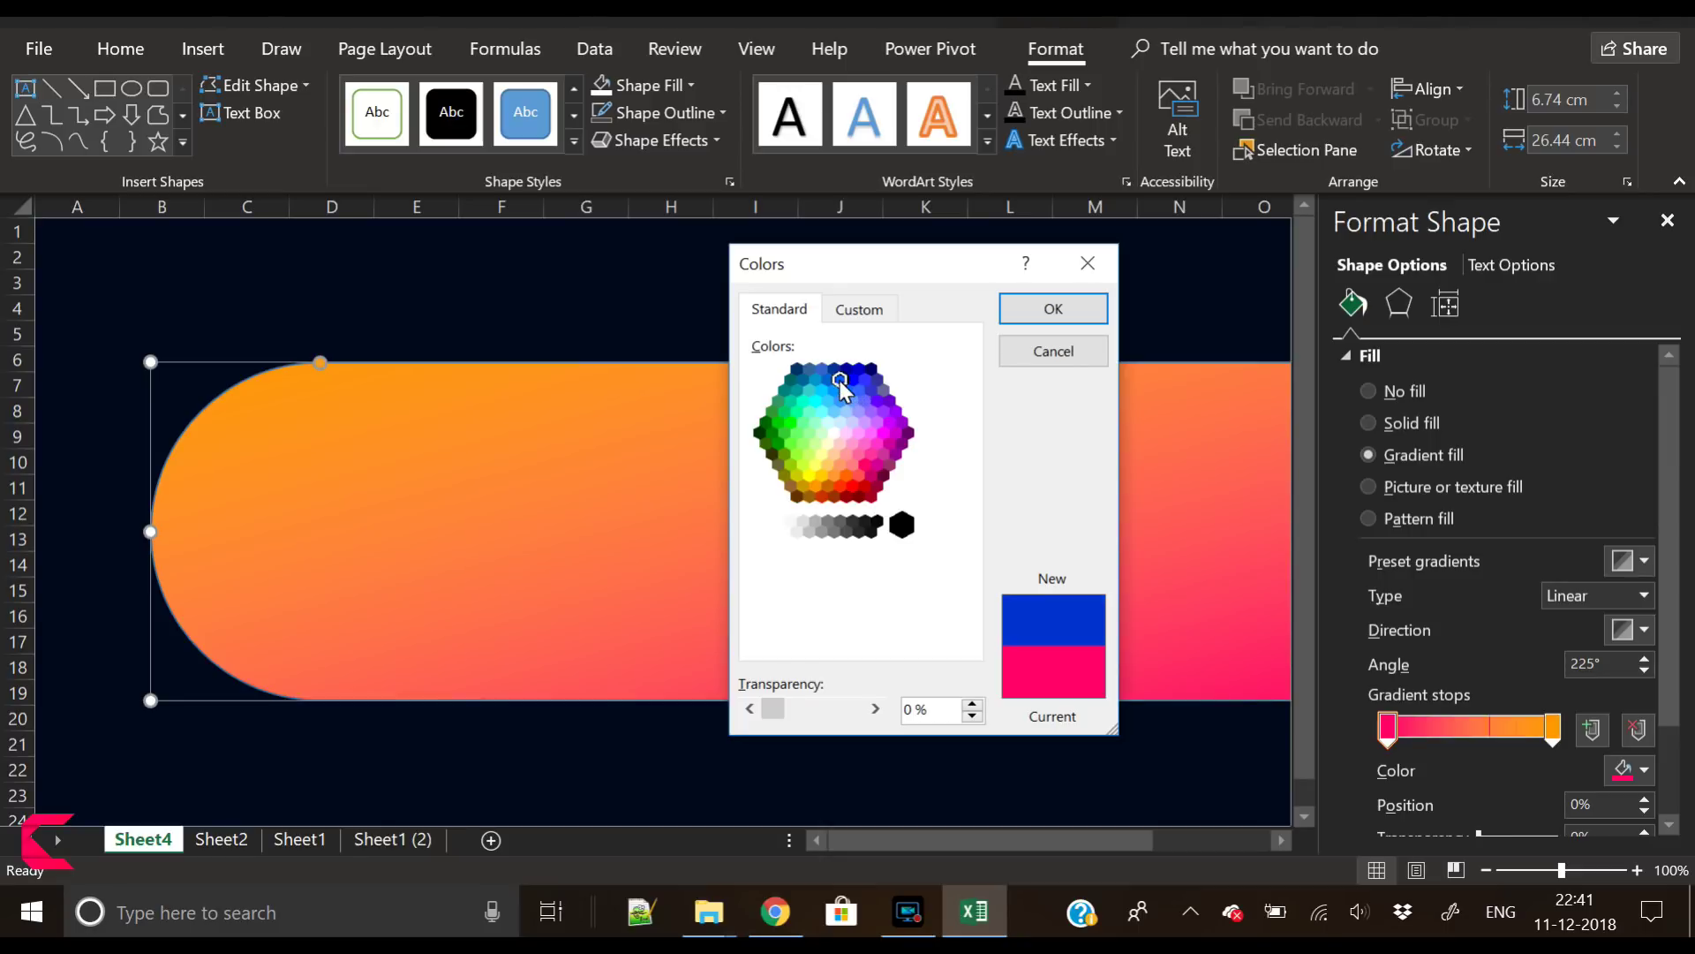
{"action": "left_click", "coordinate": [1037, 311]}
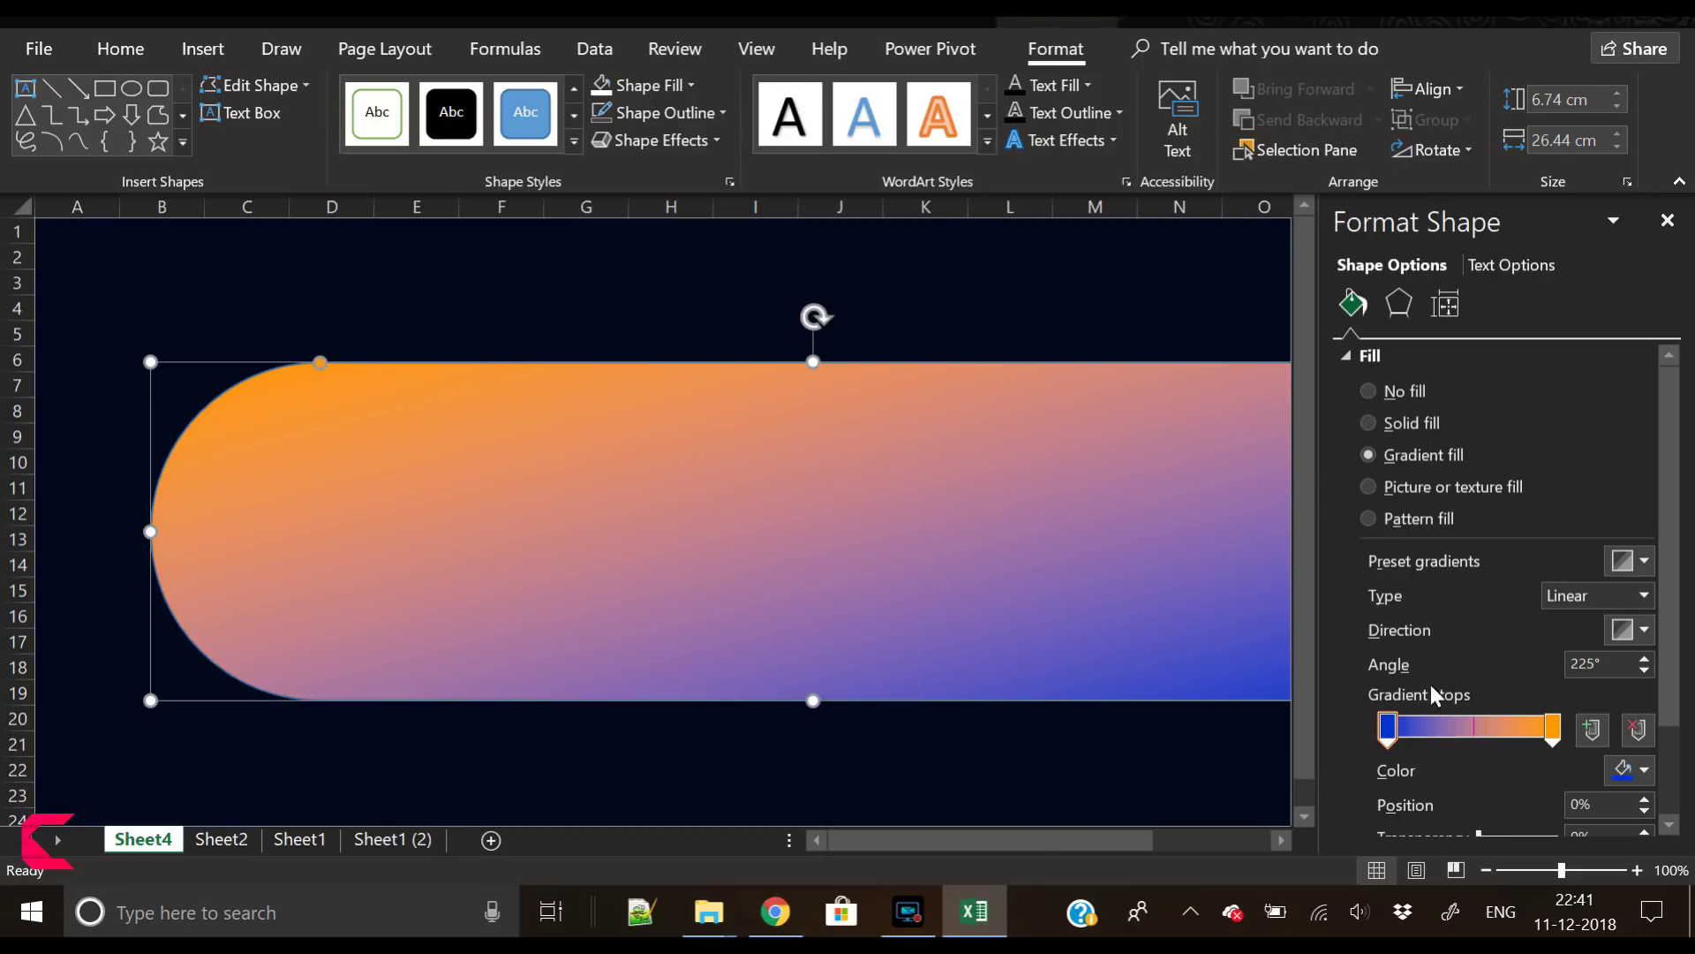
Add a magenta gradient stop at 17% and a hot pink stop at 40%
{"action": "left_click", "coordinate": [1416, 727]}
{"action": "left_click", "coordinate": [1644, 770]}
{"action": "left_click", "coordinate": [1567, 737]}
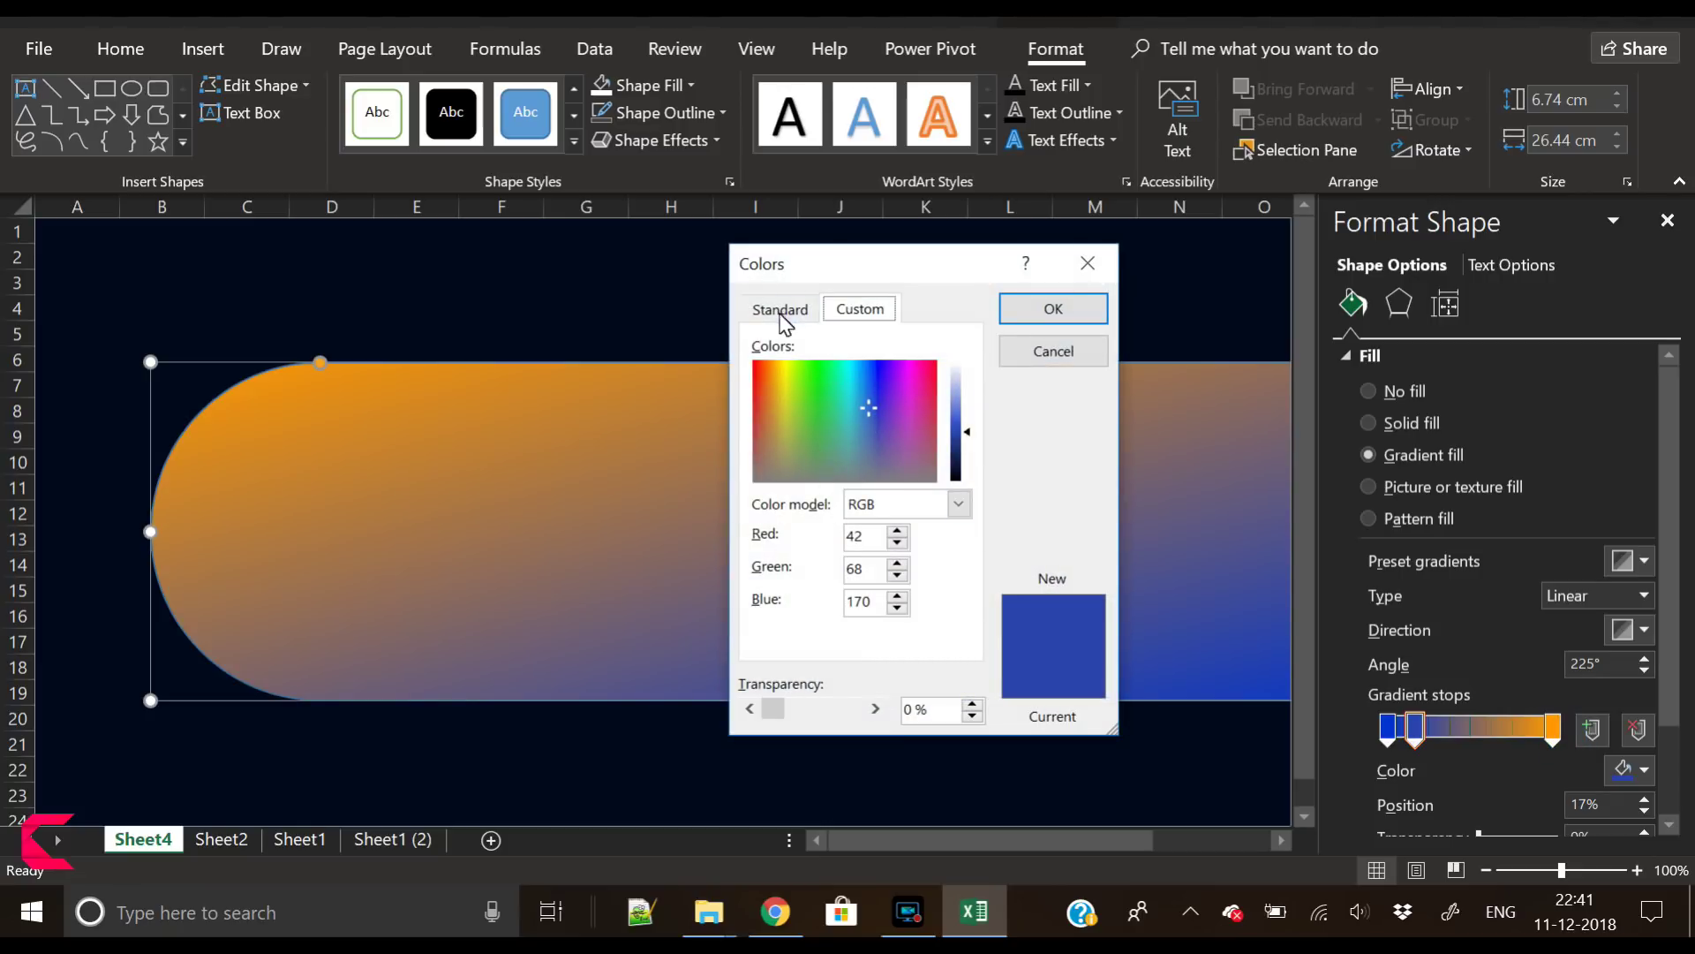
{"action": "left_click", "coordinate": [784, 311]}
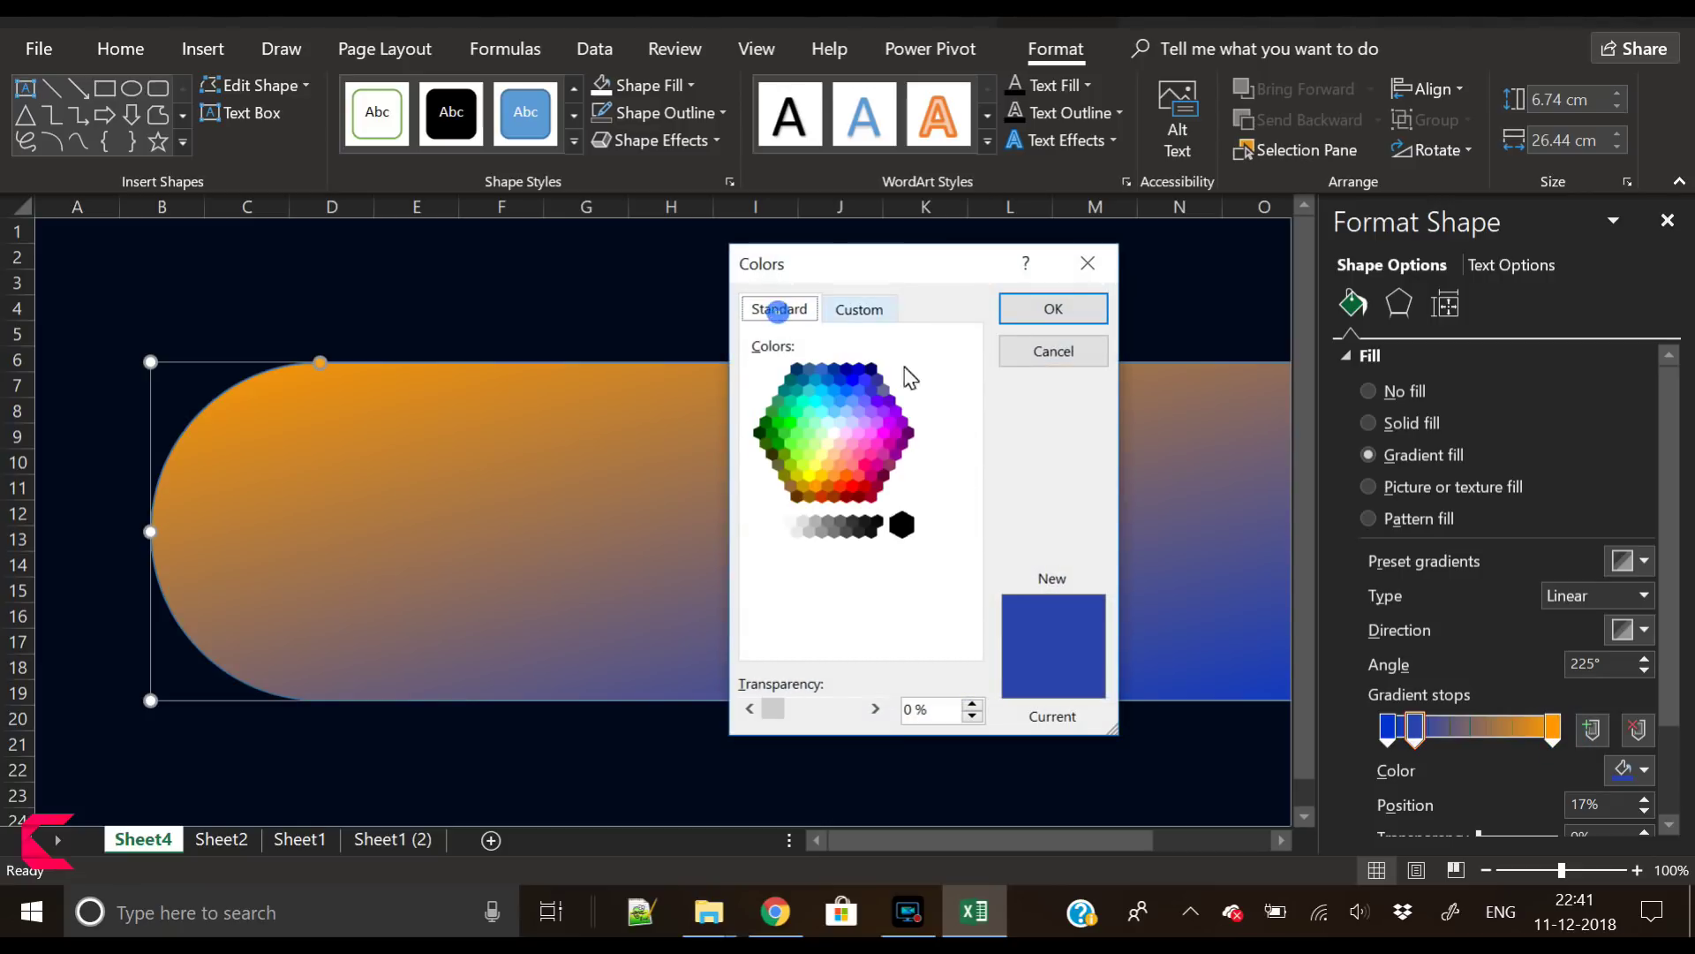
{"action": "left_click", "coordinate": [892, 446]}
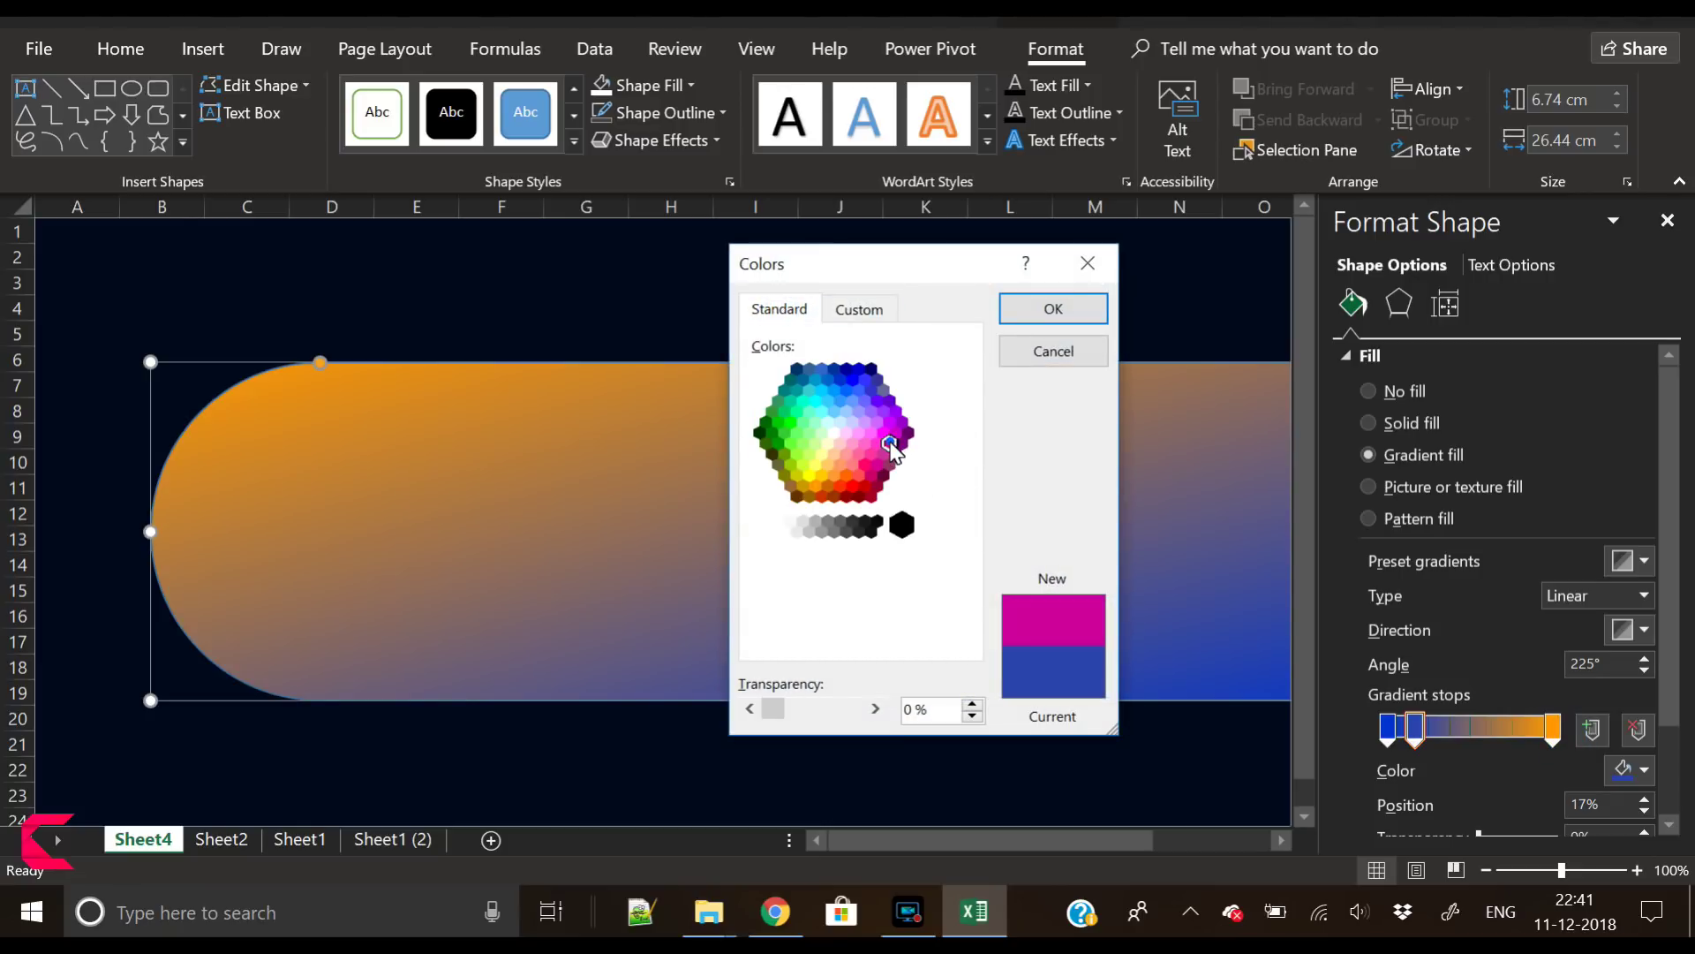
{"action": "left_click", "coordinate": [1050, 316]}
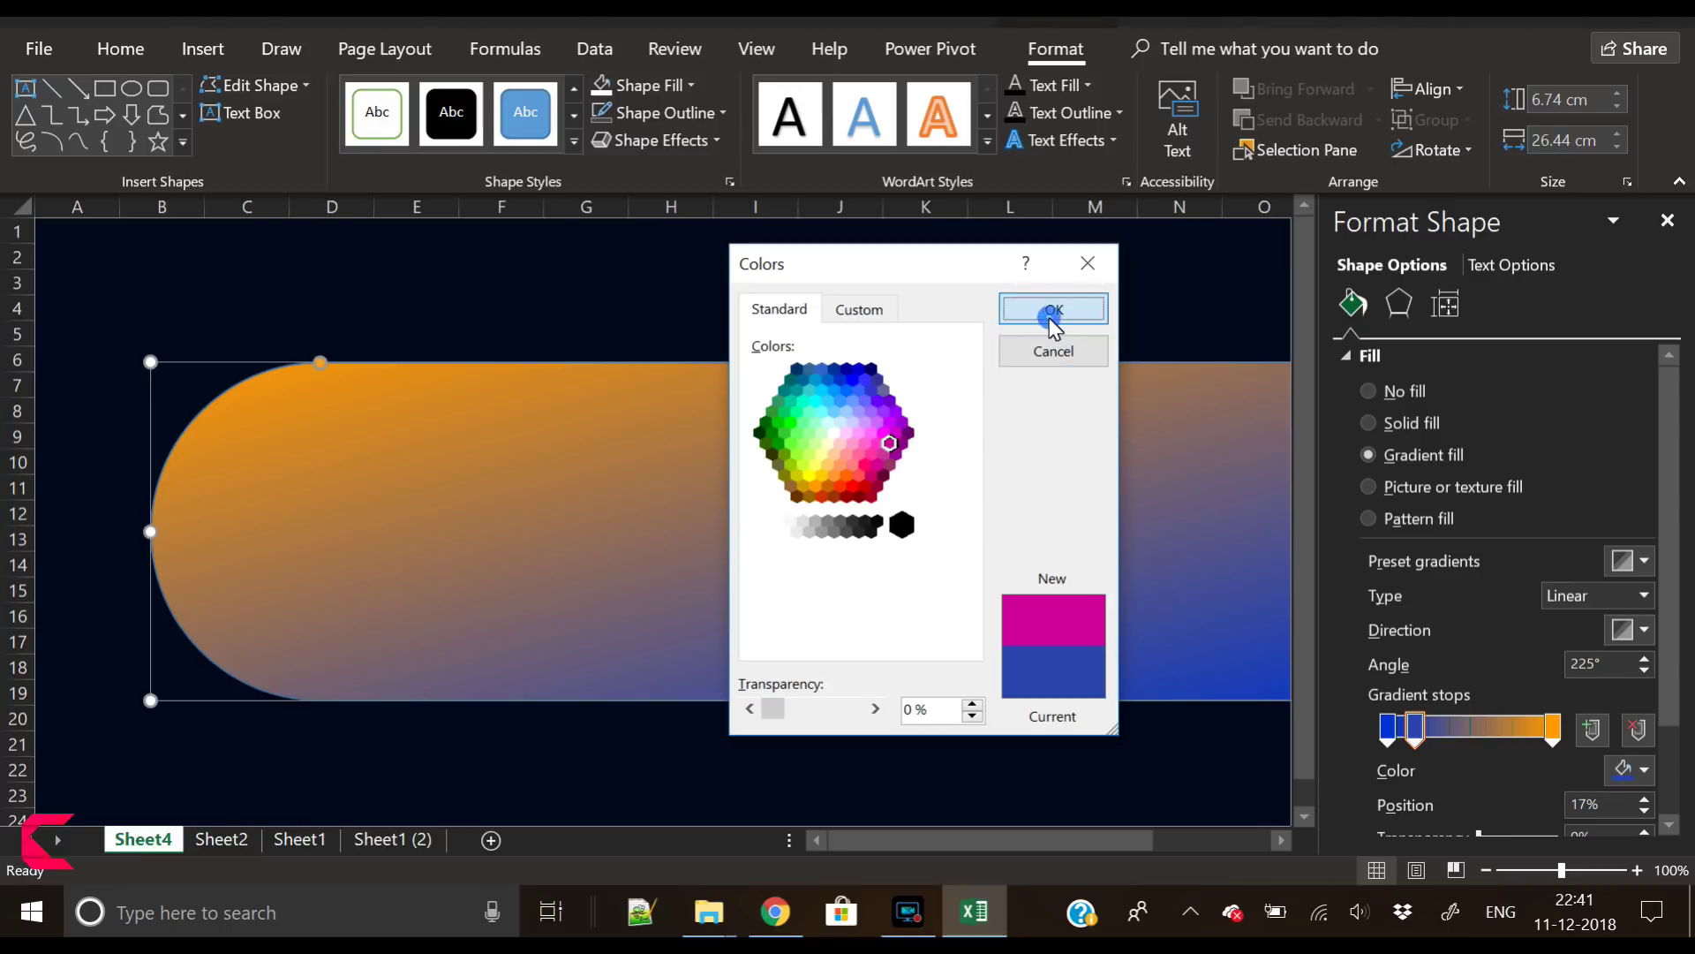
{"action": "left_click", "coordinate": [1454, 722]}
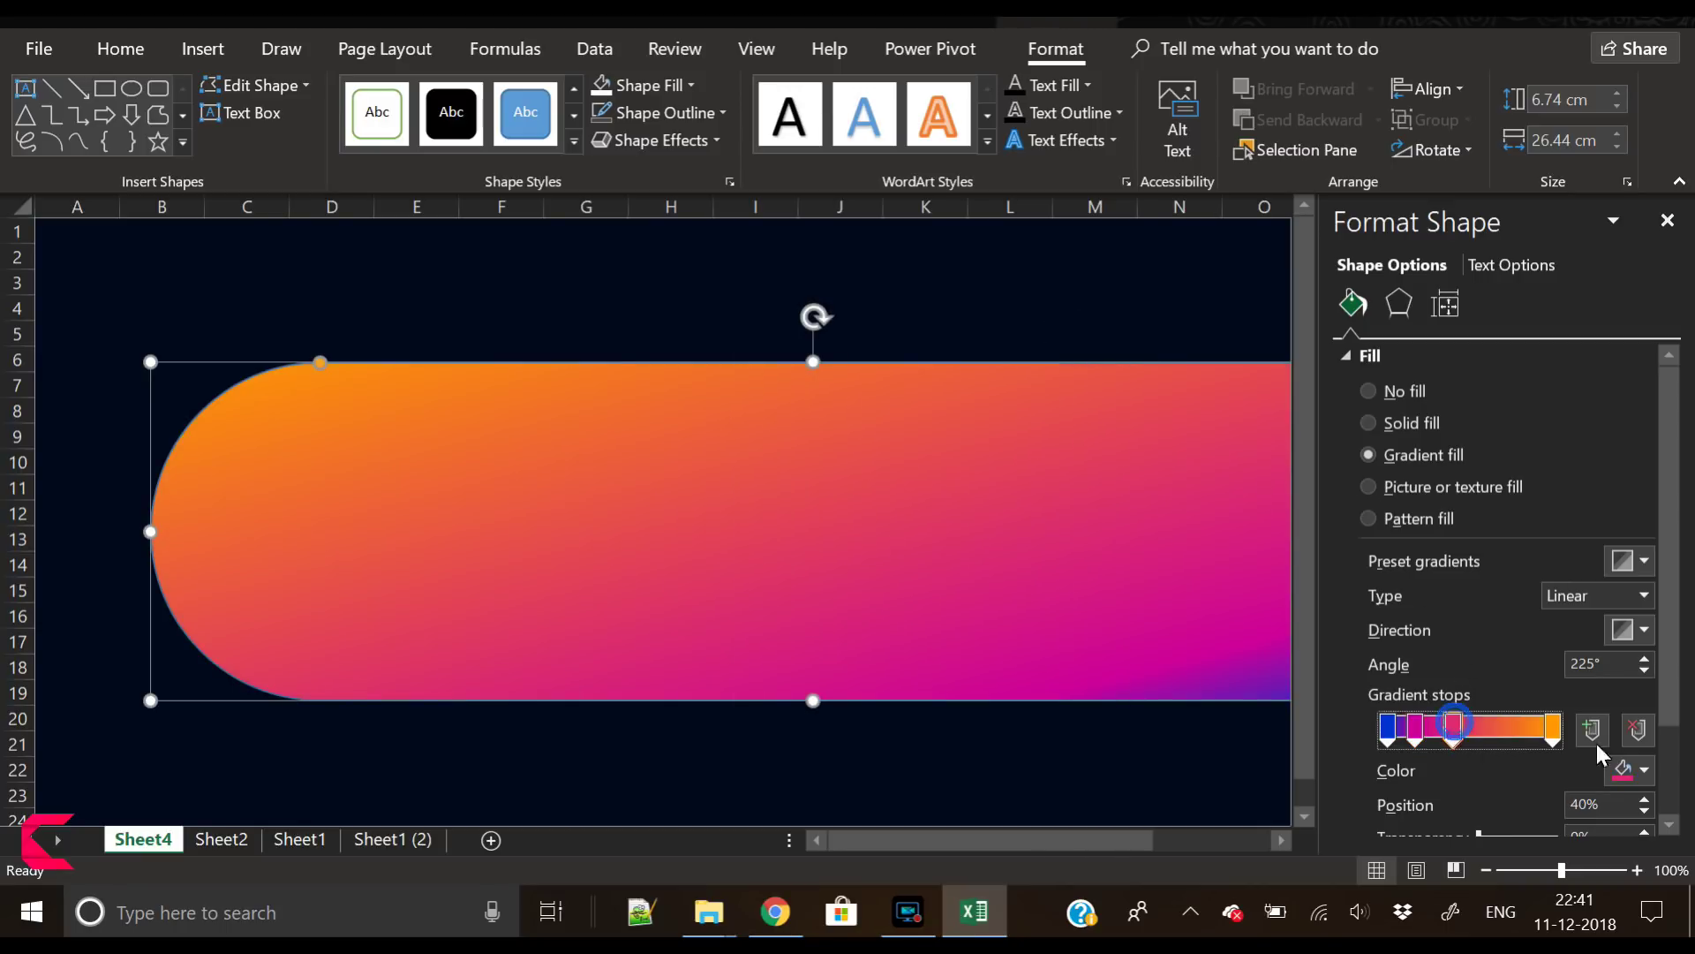
{"action": "left_click", "coordinate": [1629, 769]}
{"action": "left_click", "coordinate": [1567, 740]}
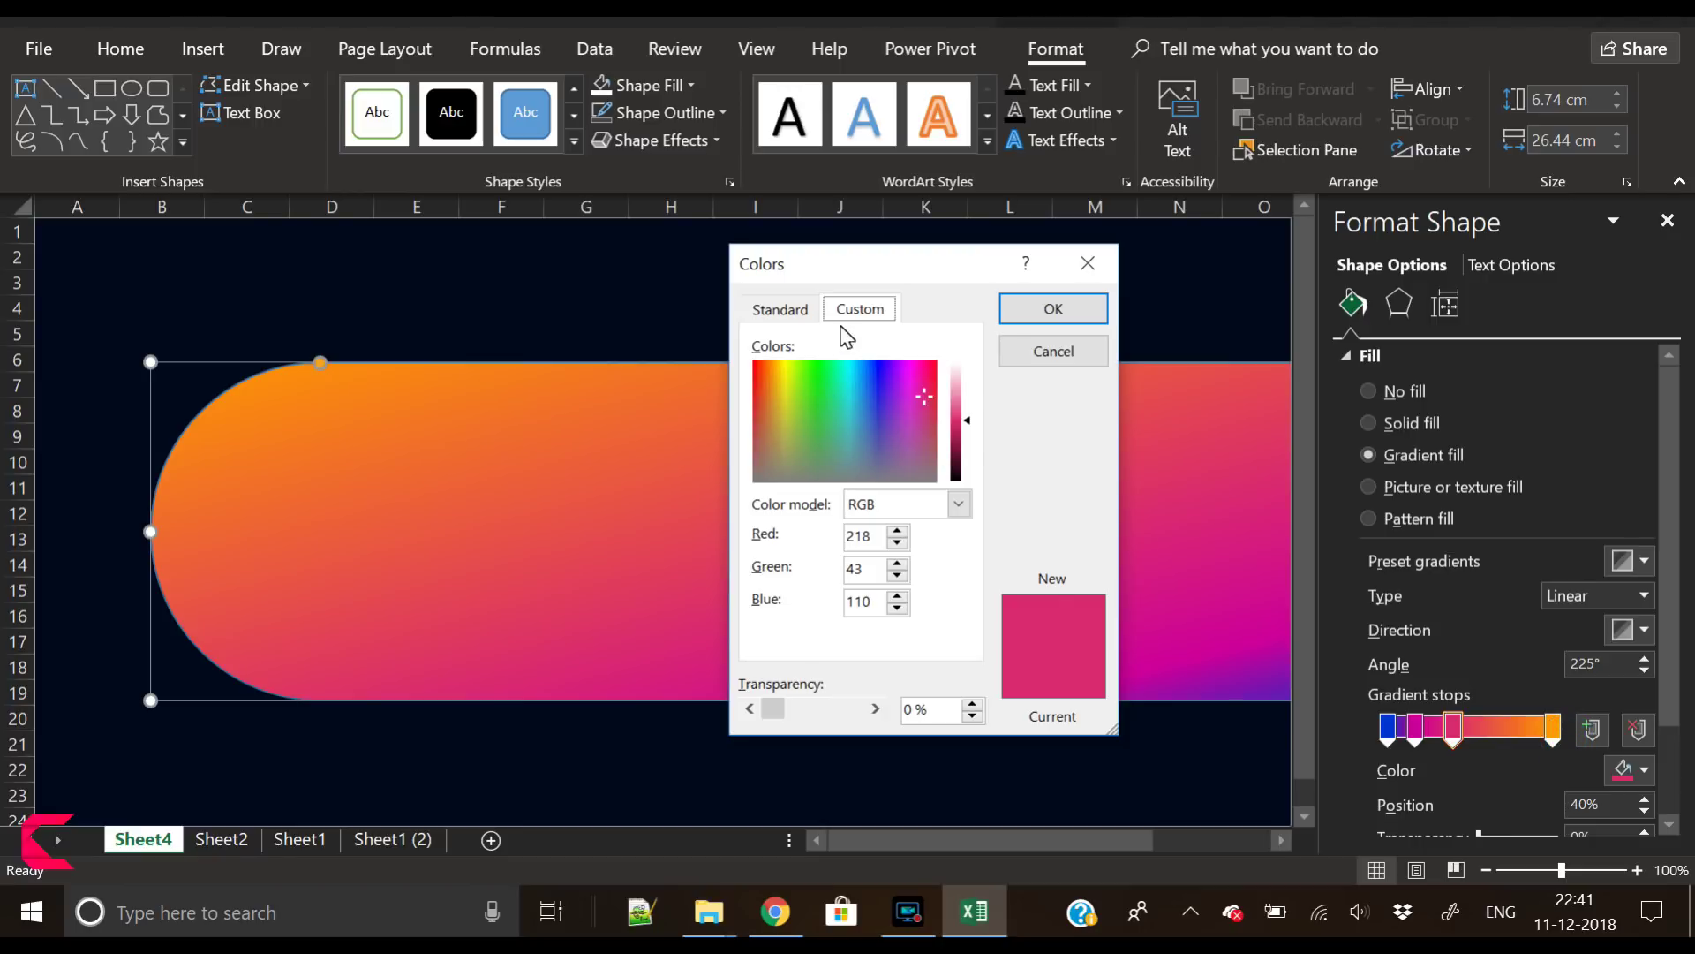
{"action": "left_click", "coordinate": [779, 308]}
{"action": "left_click", "coordinate": [860, 470]}
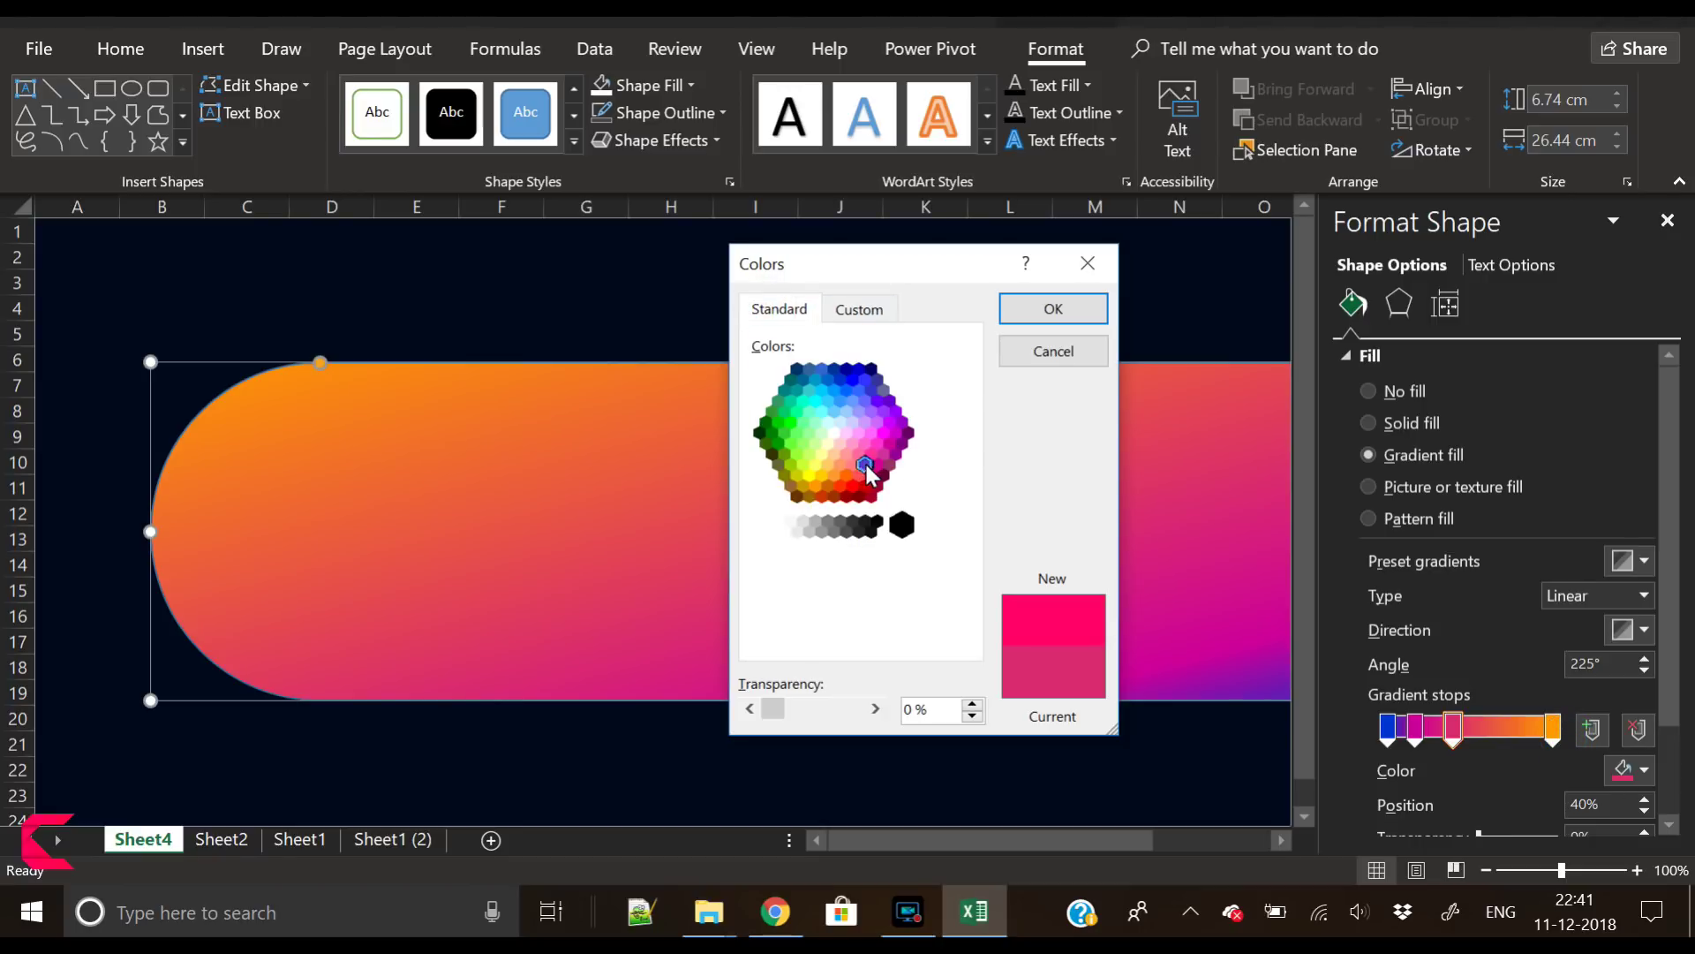
{"action": "left_click", "coordinate": [1051, 308]}
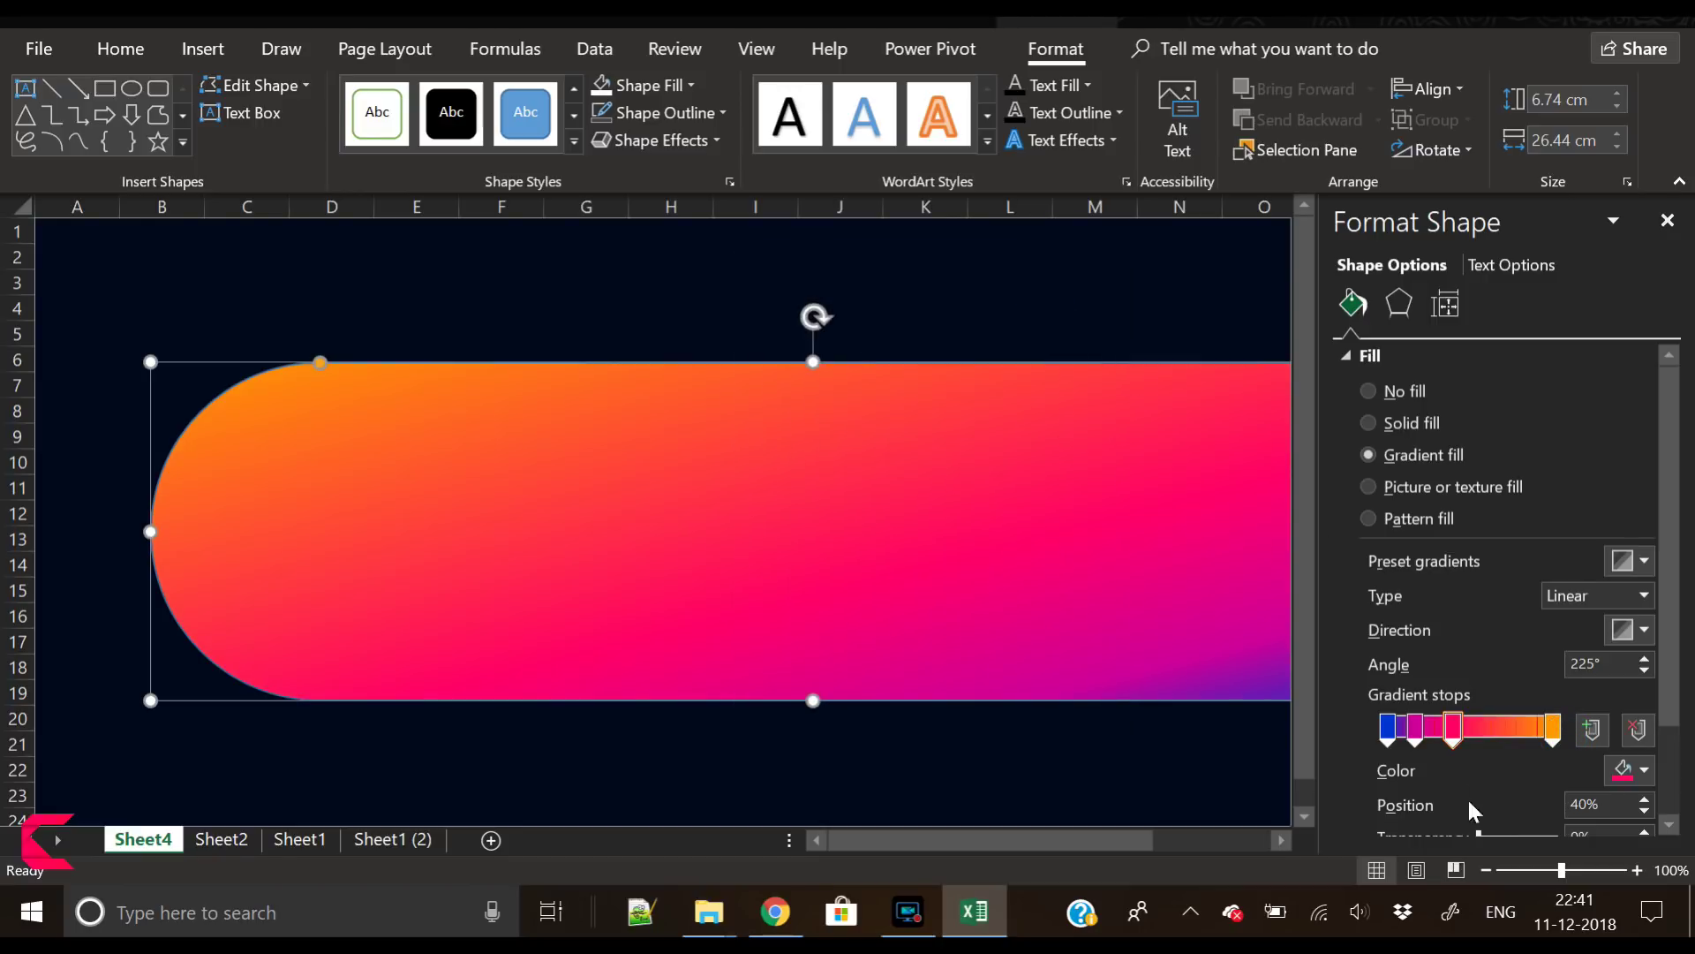
Add a red-orange gradient stop at 61% from the Standard hexagon palette
{"action": "left_click", "coordinate": [1490, 721]}
{"action": "left_click", "coordinate": [1631, 770]}
{"action": "left_click", "coordinate": [1601, 744]}
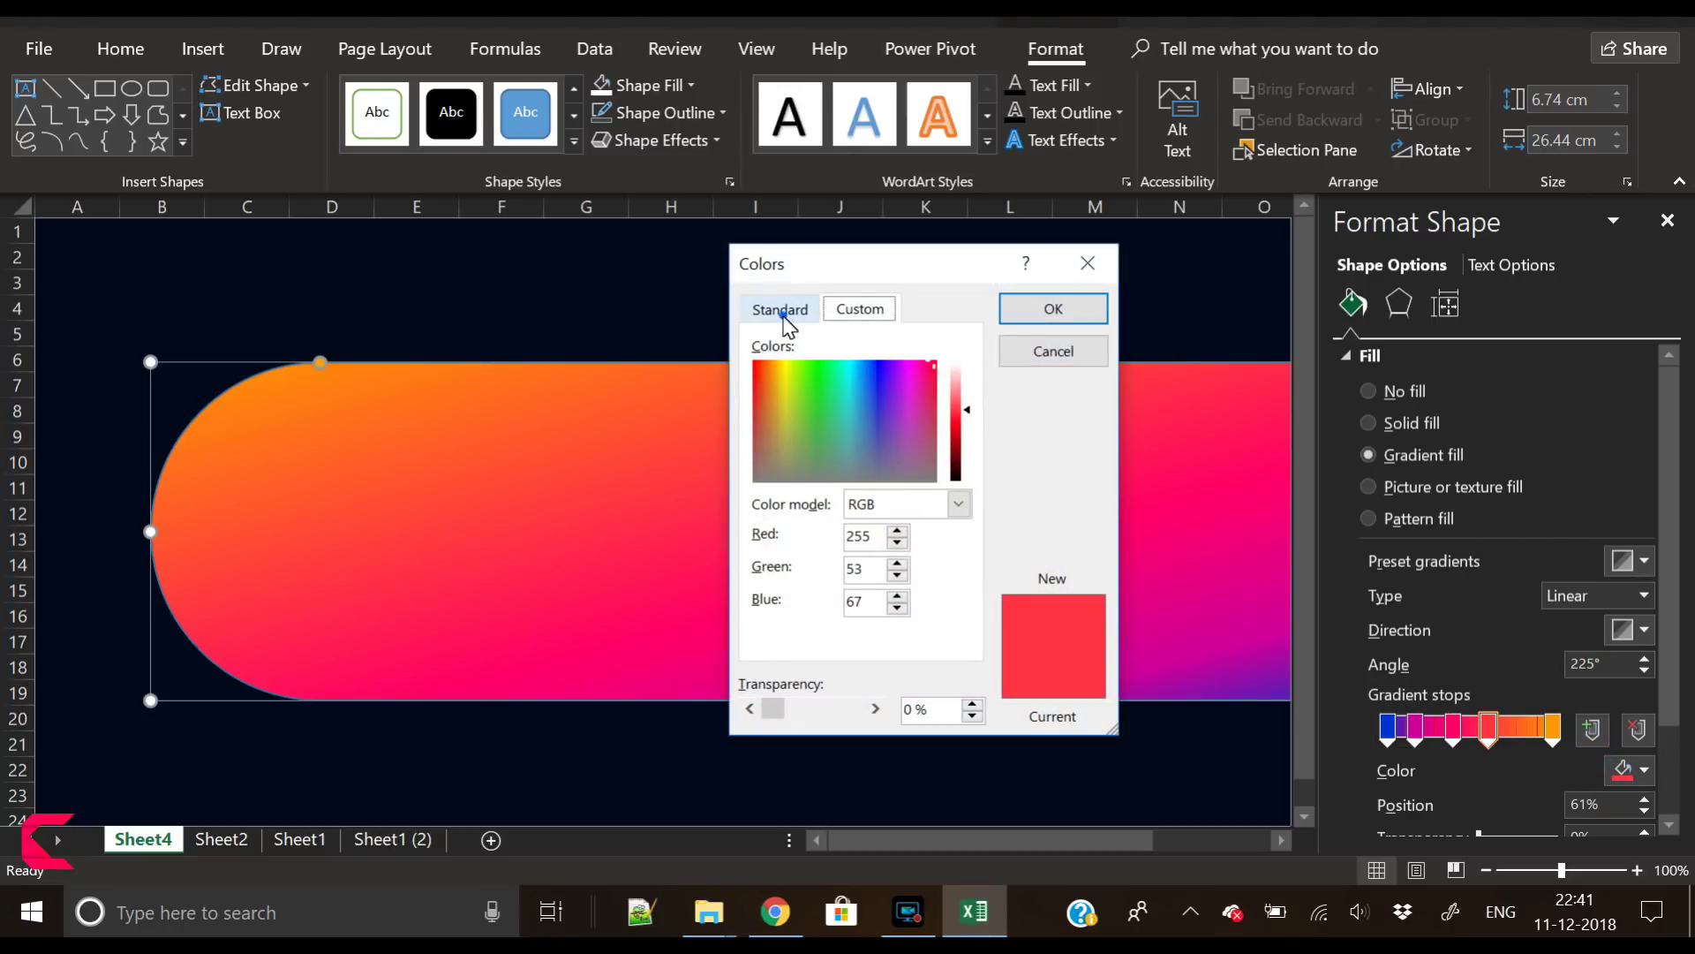
{"action": "left_click", "coordinate": [782, 311]}
{"action": "left_click", "coordinate": [839, 486]}
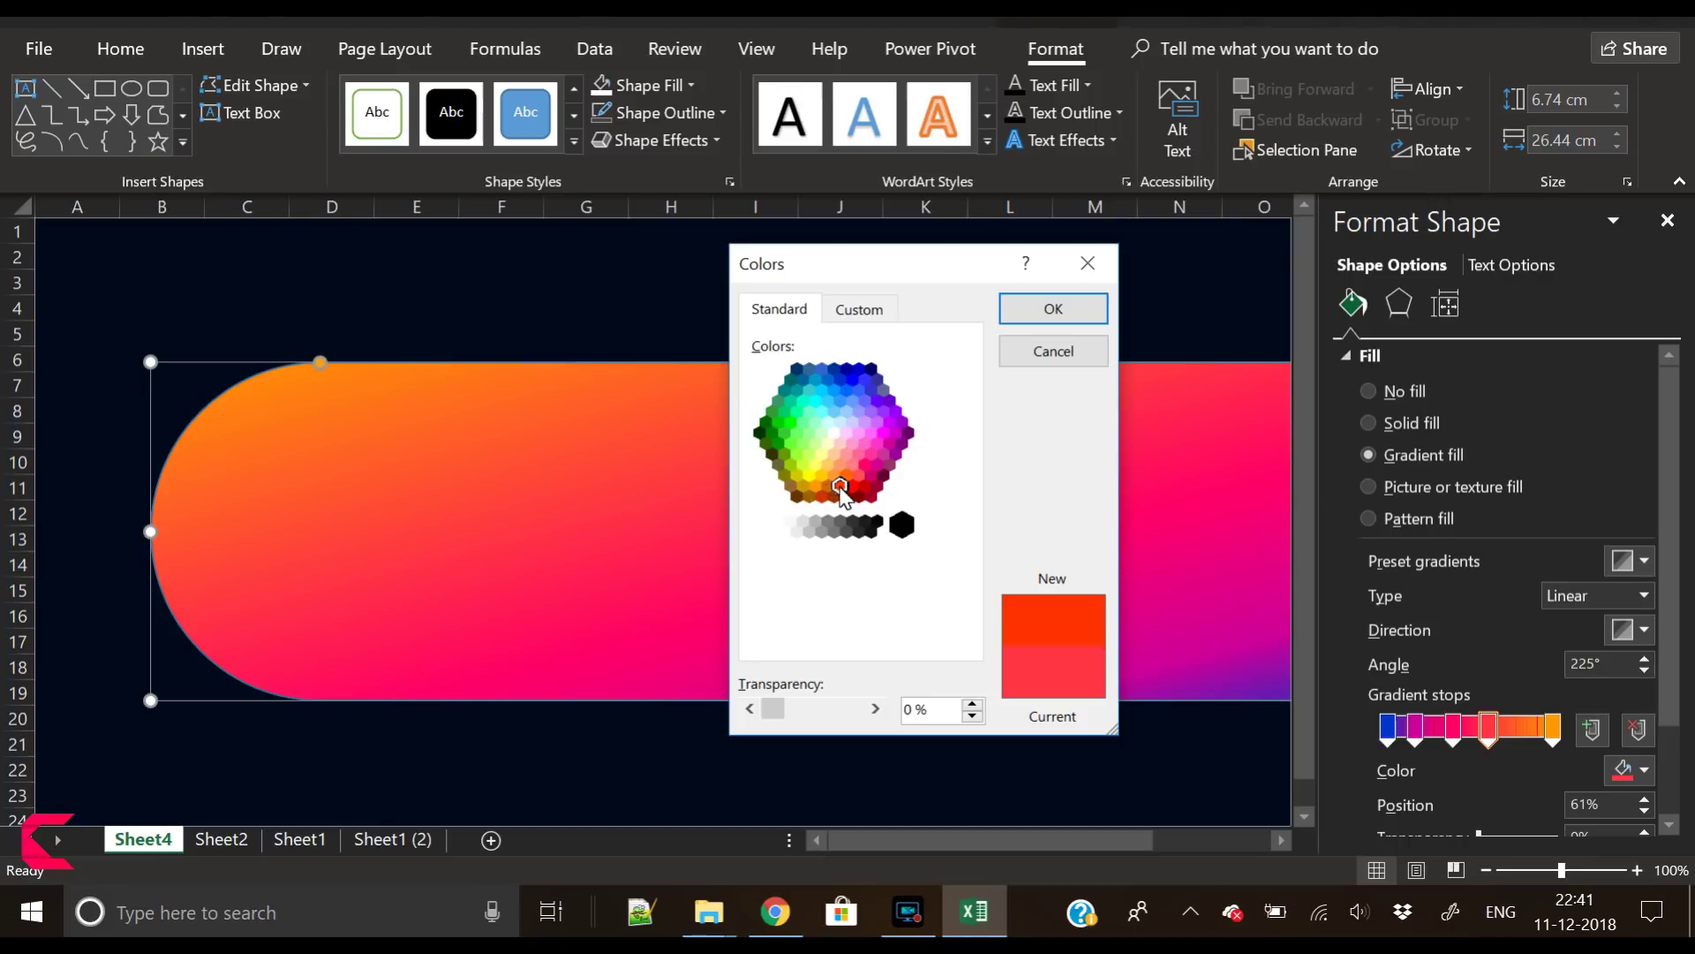
{"action": "left_click", "coordinate": [1051, 310]}
Add a new orange-yellow gradient stop
{"action": "left_click", "coordinate": [1525, 728]}
{"action": "left_click", "coordinate": [1629, 771]}
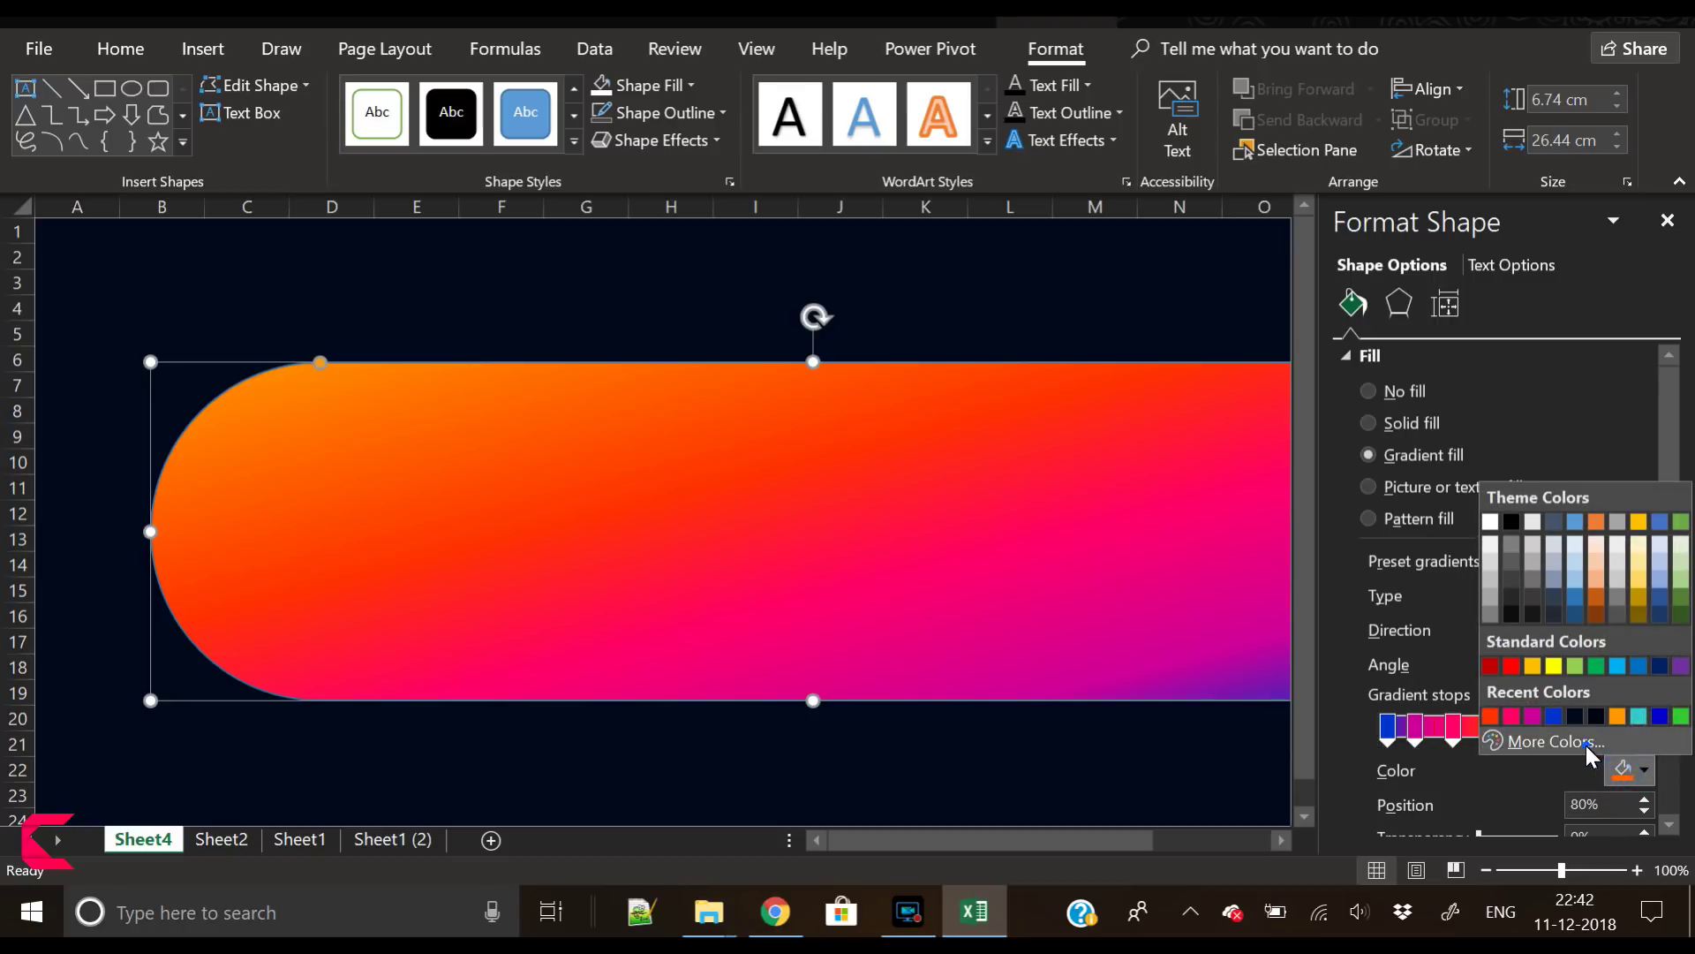
{"action": "left_click", "coordinate": [1587, 744]}
{"action": "left_click", "coordinate": [780, 309]}
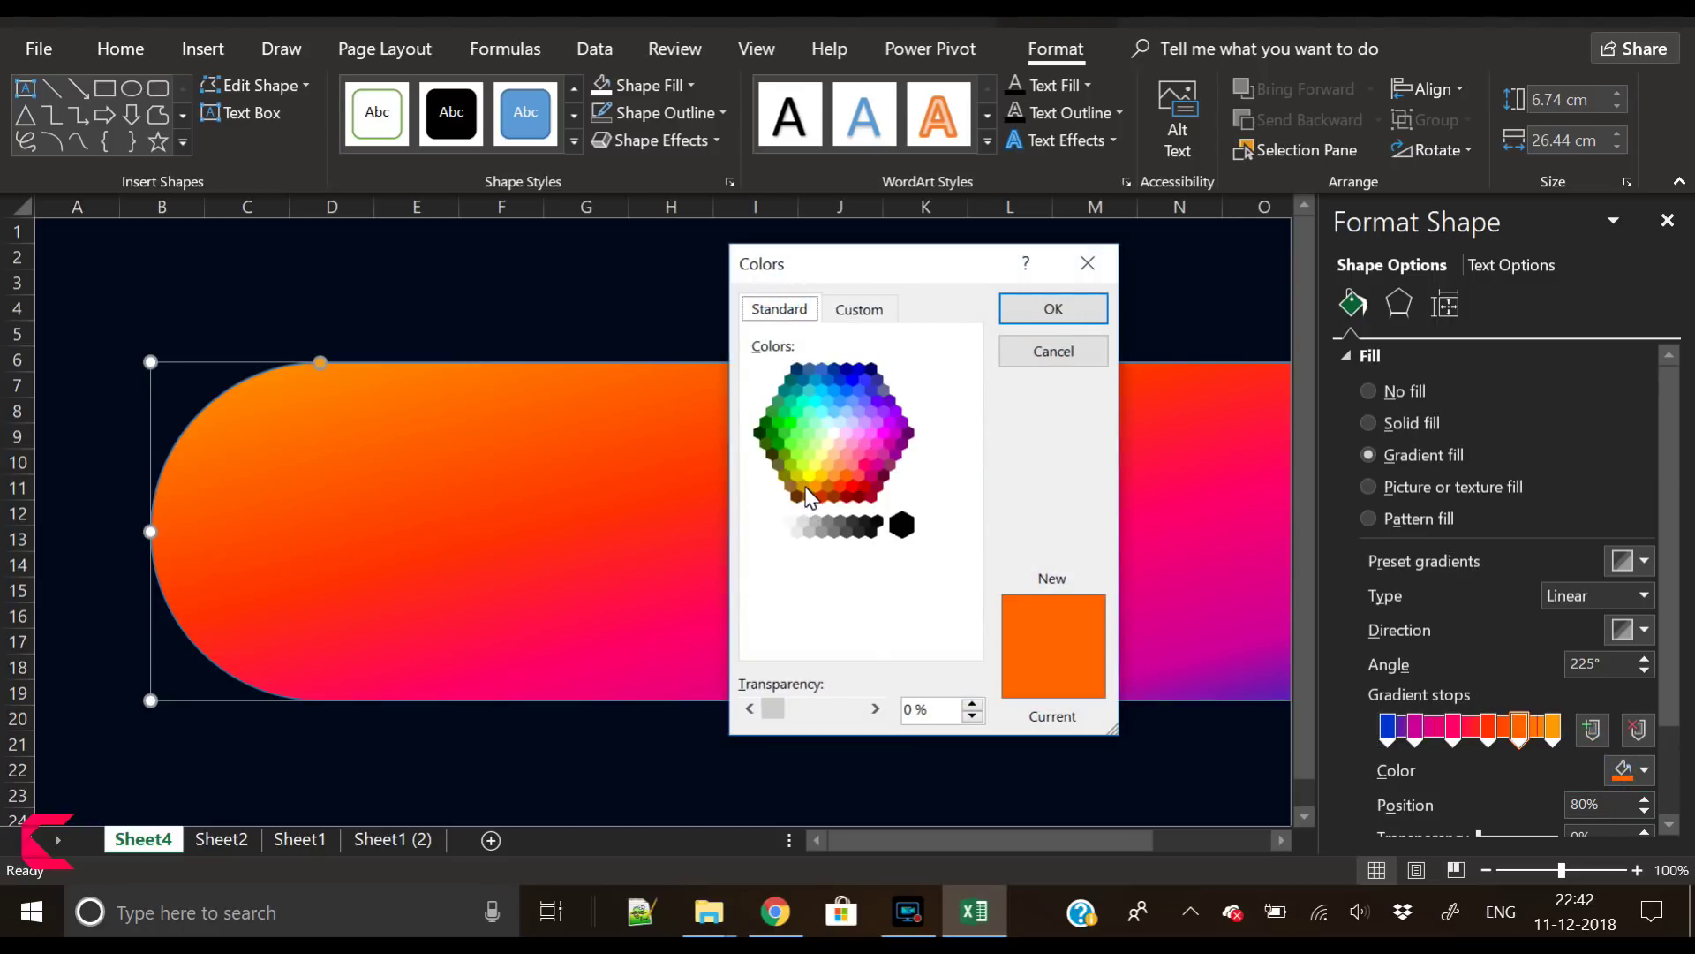
{"action": "left_click", "coordinate": [820, 476]}
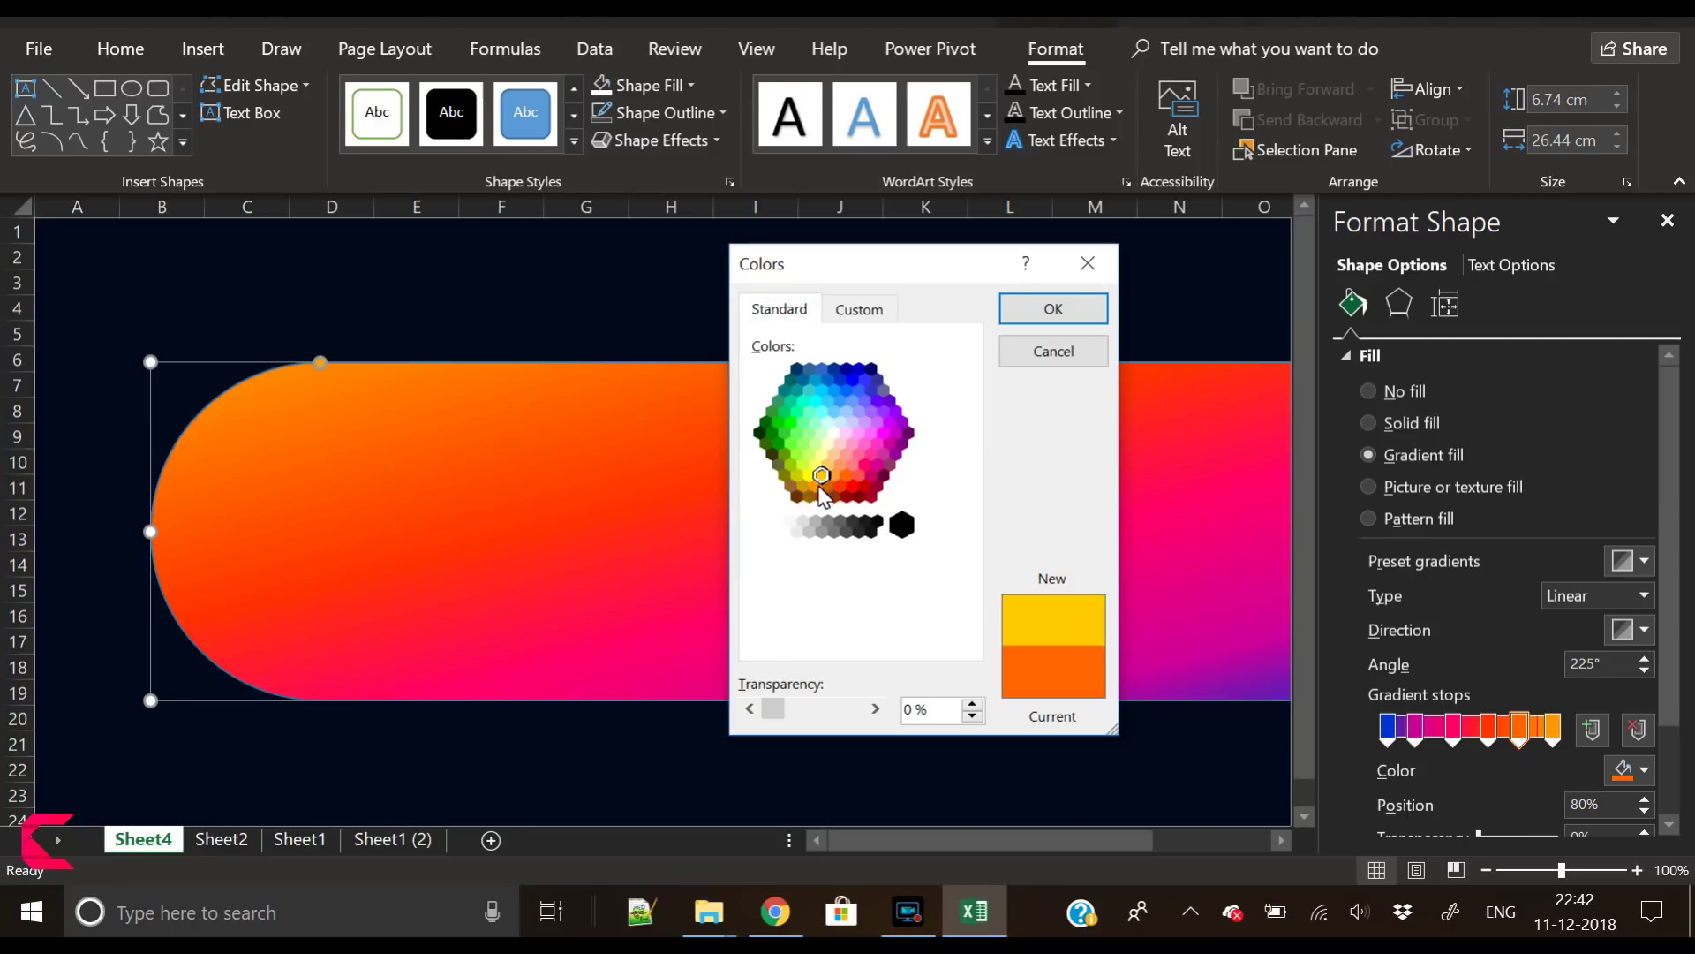
{"action": "left_click", "coordinate": [1060, 313]}
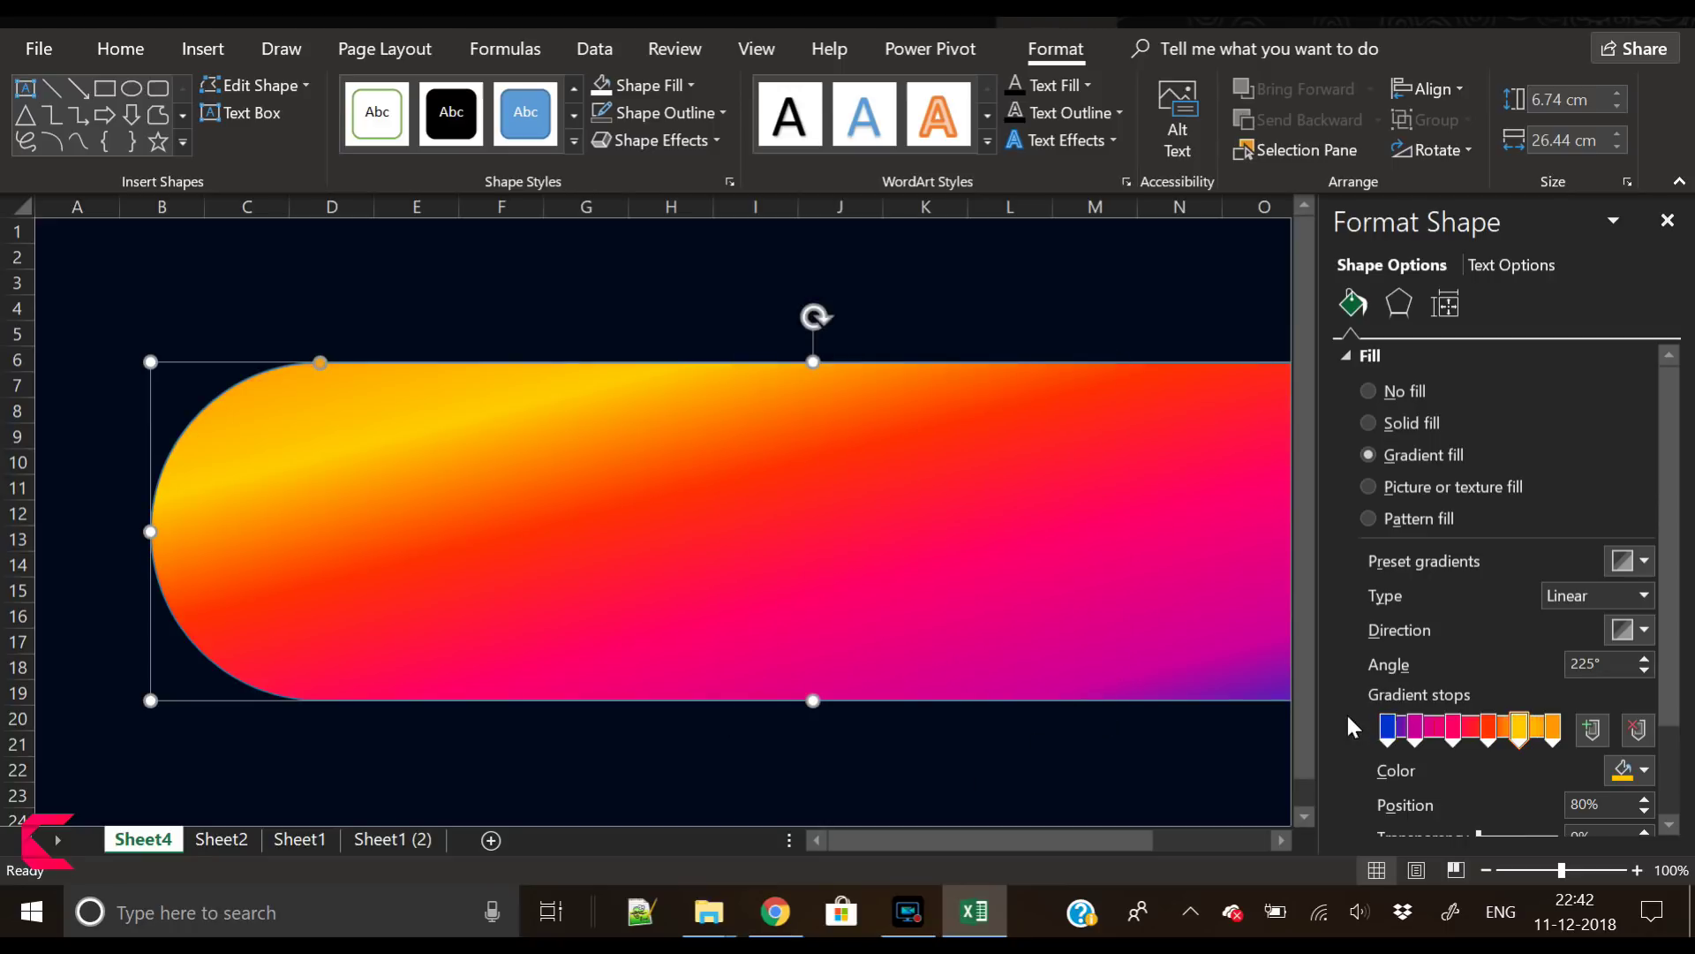
Recolour the last gradient stop green and move it to 95%
{"action": "left_click", "coordinate": [1551, 729]}
{"action": "left_click", "coordinate": [1629, 770]}
{"action": "left_click", "coordinate": [1565, 745]}
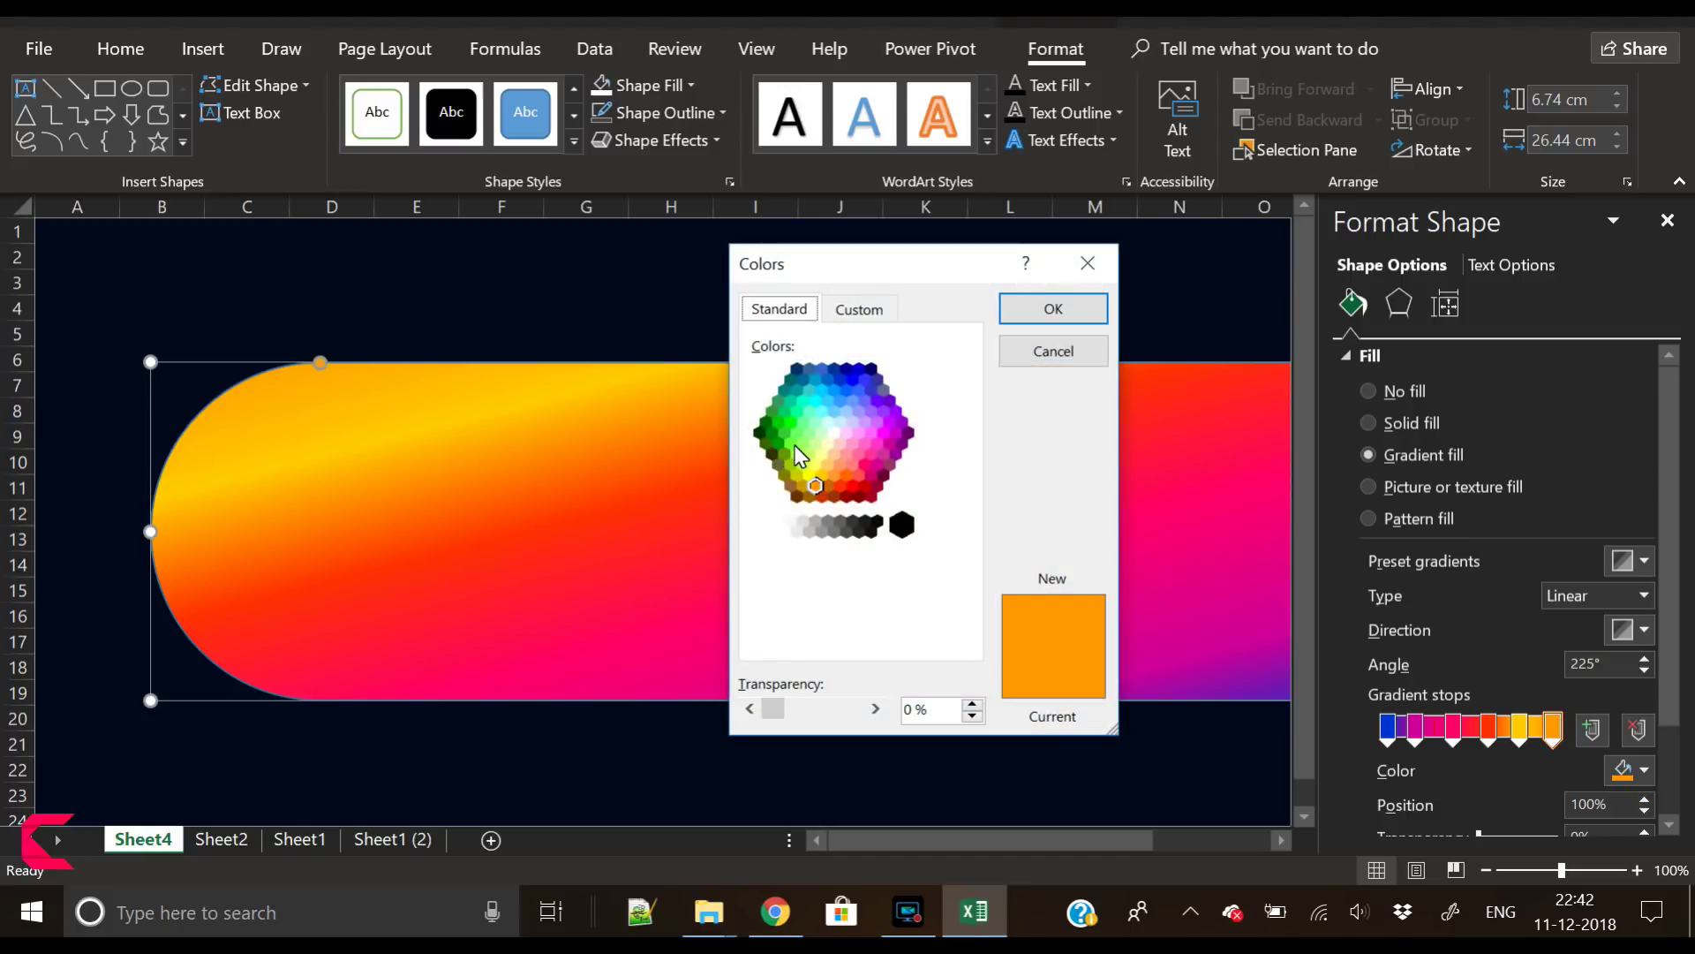
{"action": "left_click", "coordinate": [791, 447]}
{"action": "left_click", "coordinate": [1047, 316]}
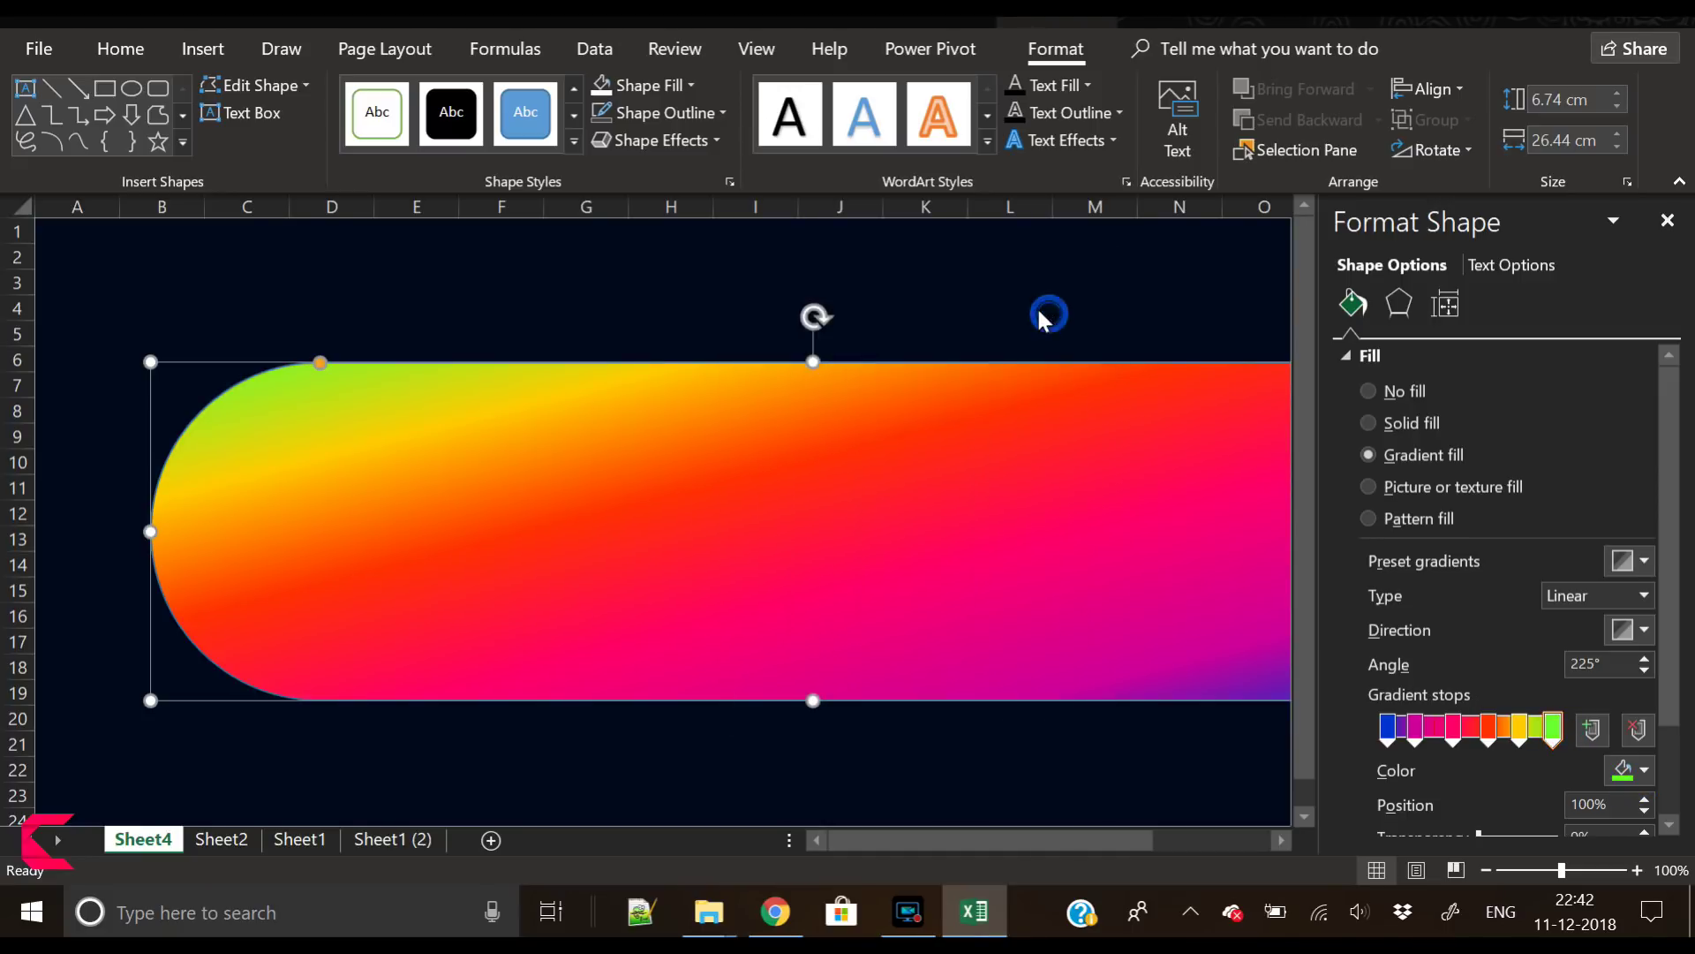
{"action": "mouse_move", "coordinate": [1560, 734]}
{"action": "left_mouse_down"}
{"action": "mouse_move", "coordinate": [1483, 738]}
{"action": "mouse_move", "coordinate": [1543, 732]}
{"action": "left_mouse_up"}
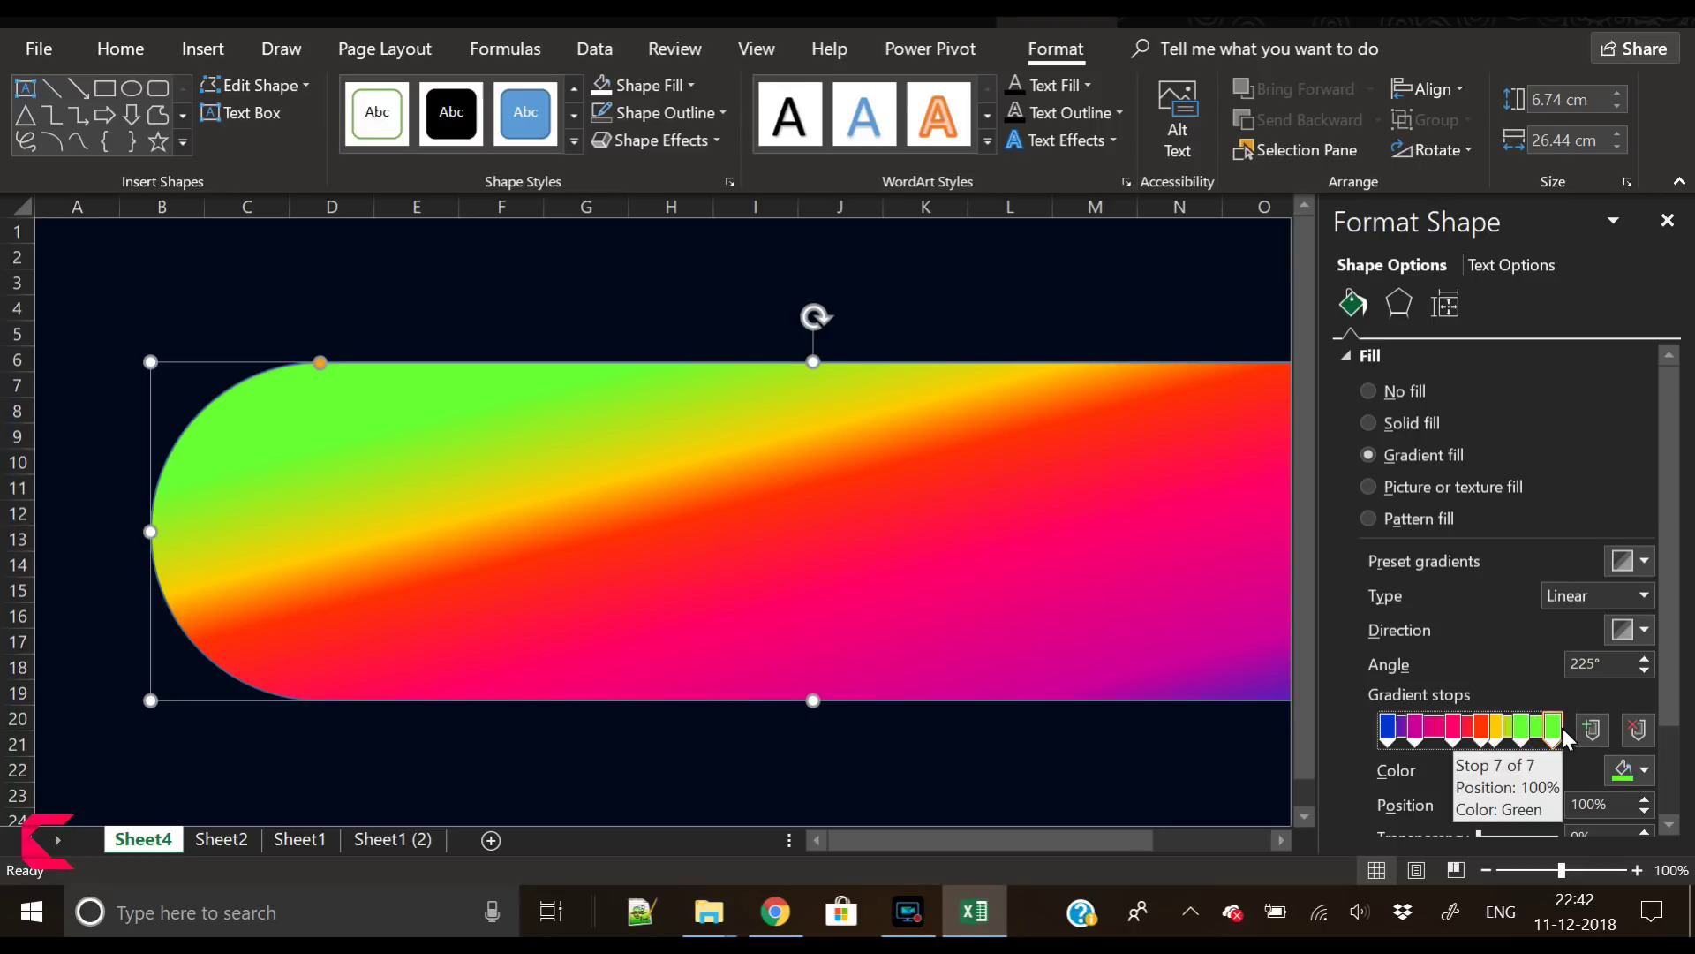
Recolour that stop teal and move the pink stop from 40% to 55%
{"action": "left_click", "coordinate": [1620, 772]}
{"action": "left_click", "coordinate": [1554, 742]}
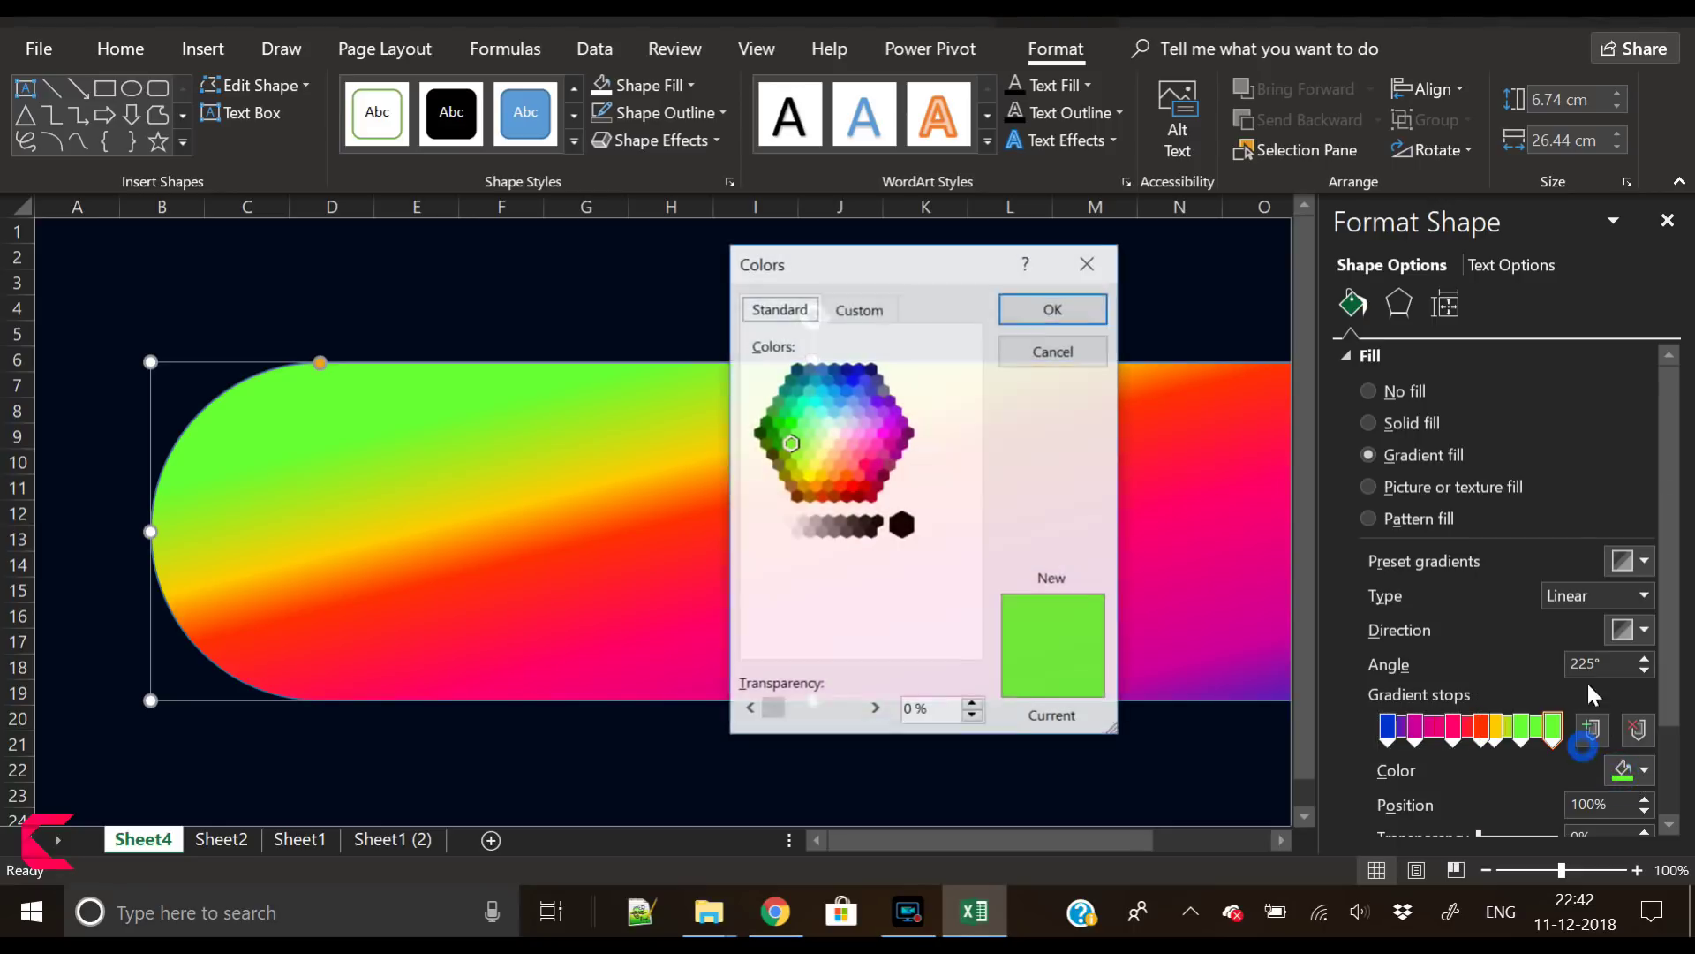
{"action": "left_click", "coordinate": [791, 403]}
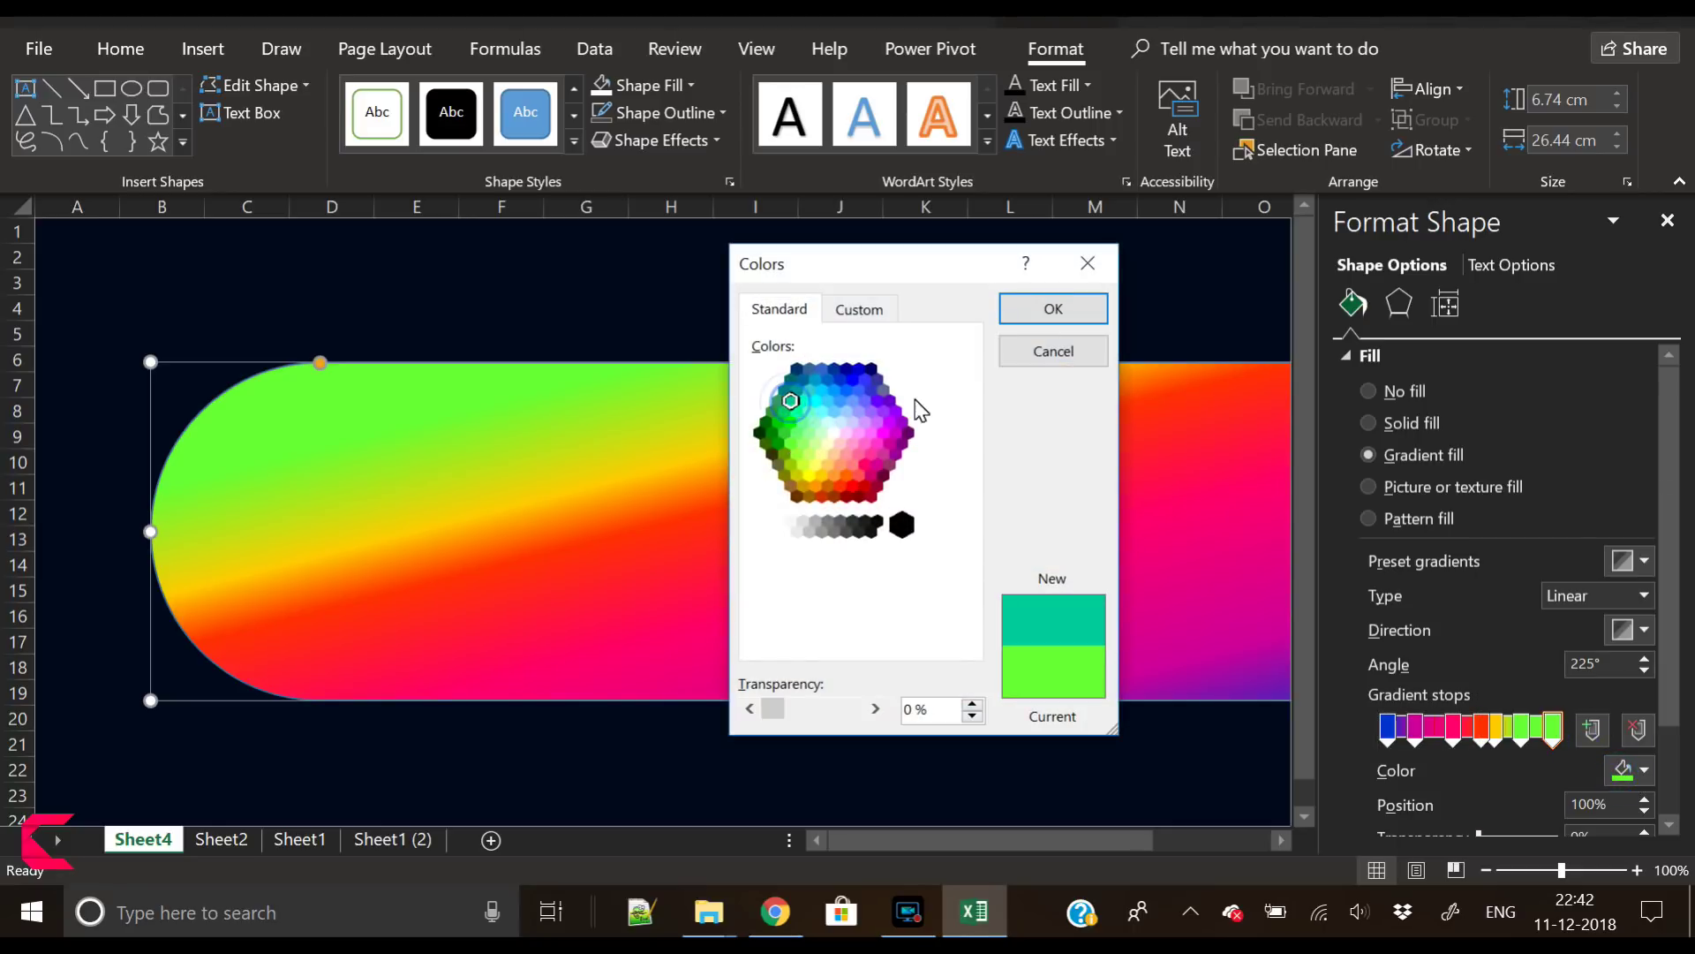
{"action": "left_click", "coordinate": [1048, 308]}
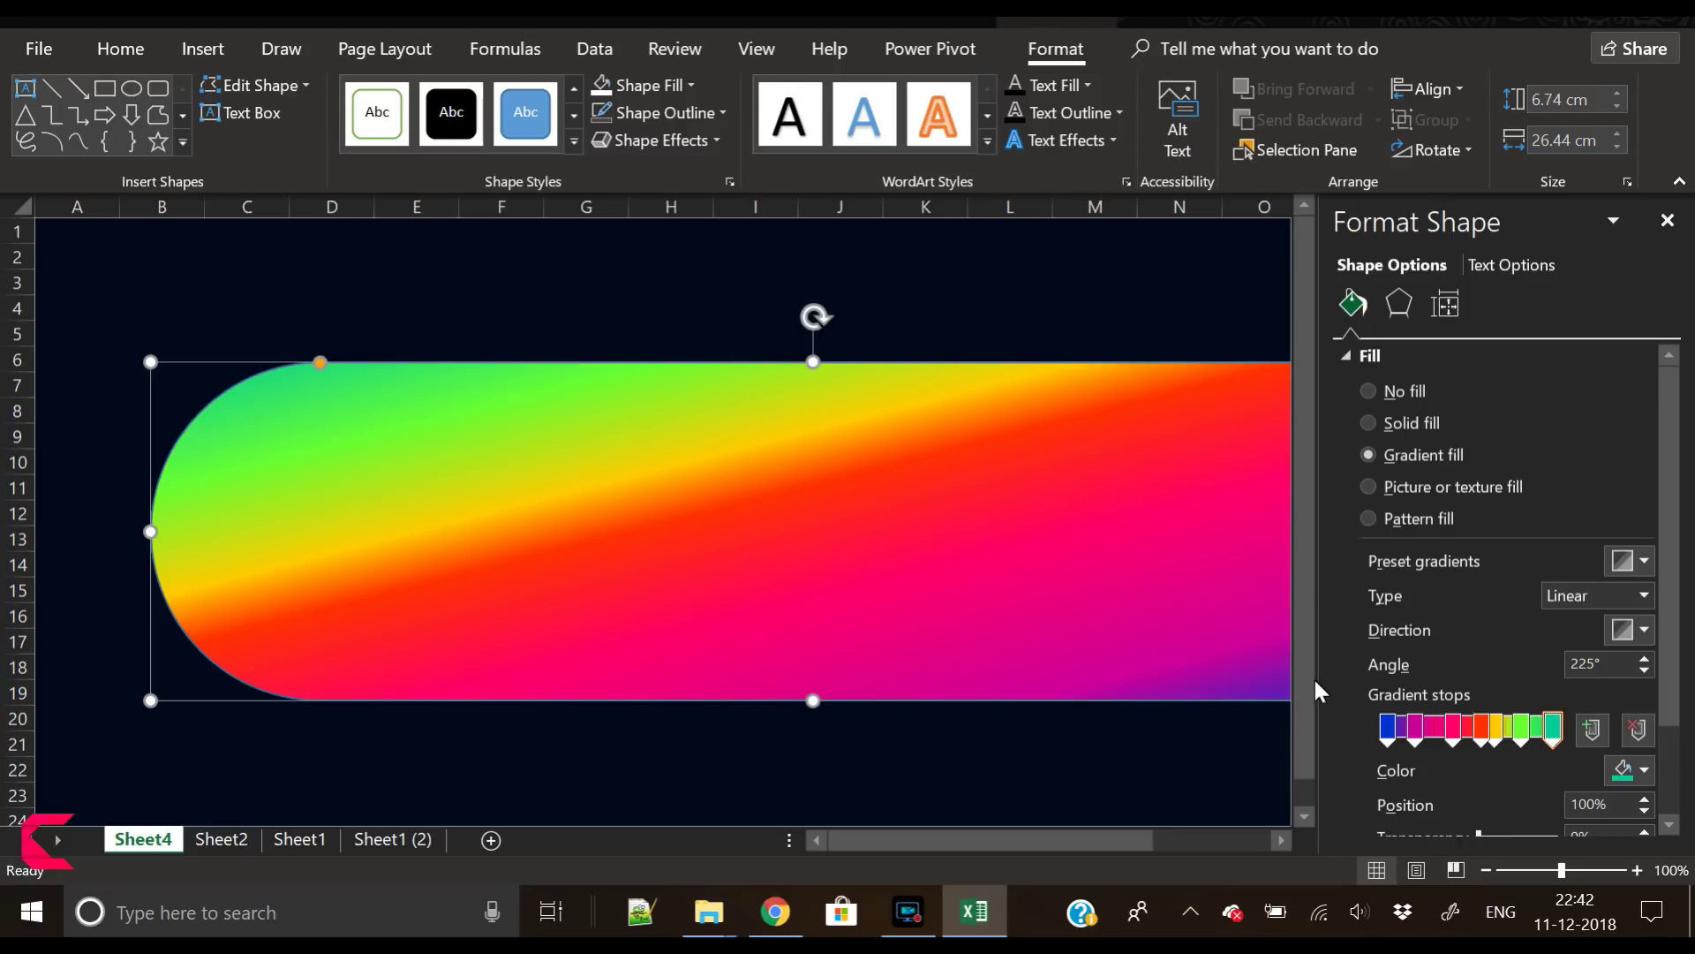
{"action": "left_click", "coordinate": [1451, 732]}
{"action": "mouse_move", "coordinate": [1448, 735]}
{"action": "left_mouse_down"}
{"action": "mouse_move", "coordinate": [1525, 744]}
{"action": "mouse_move", "coordinate": [1475, 738]}
{"action": "left_mouse_up"}
Set the gradient direction to diagonal top-left to bottom-right and move the yellow stop to 71%
{"action": "left_click", "coordinate": [1503, 739]}
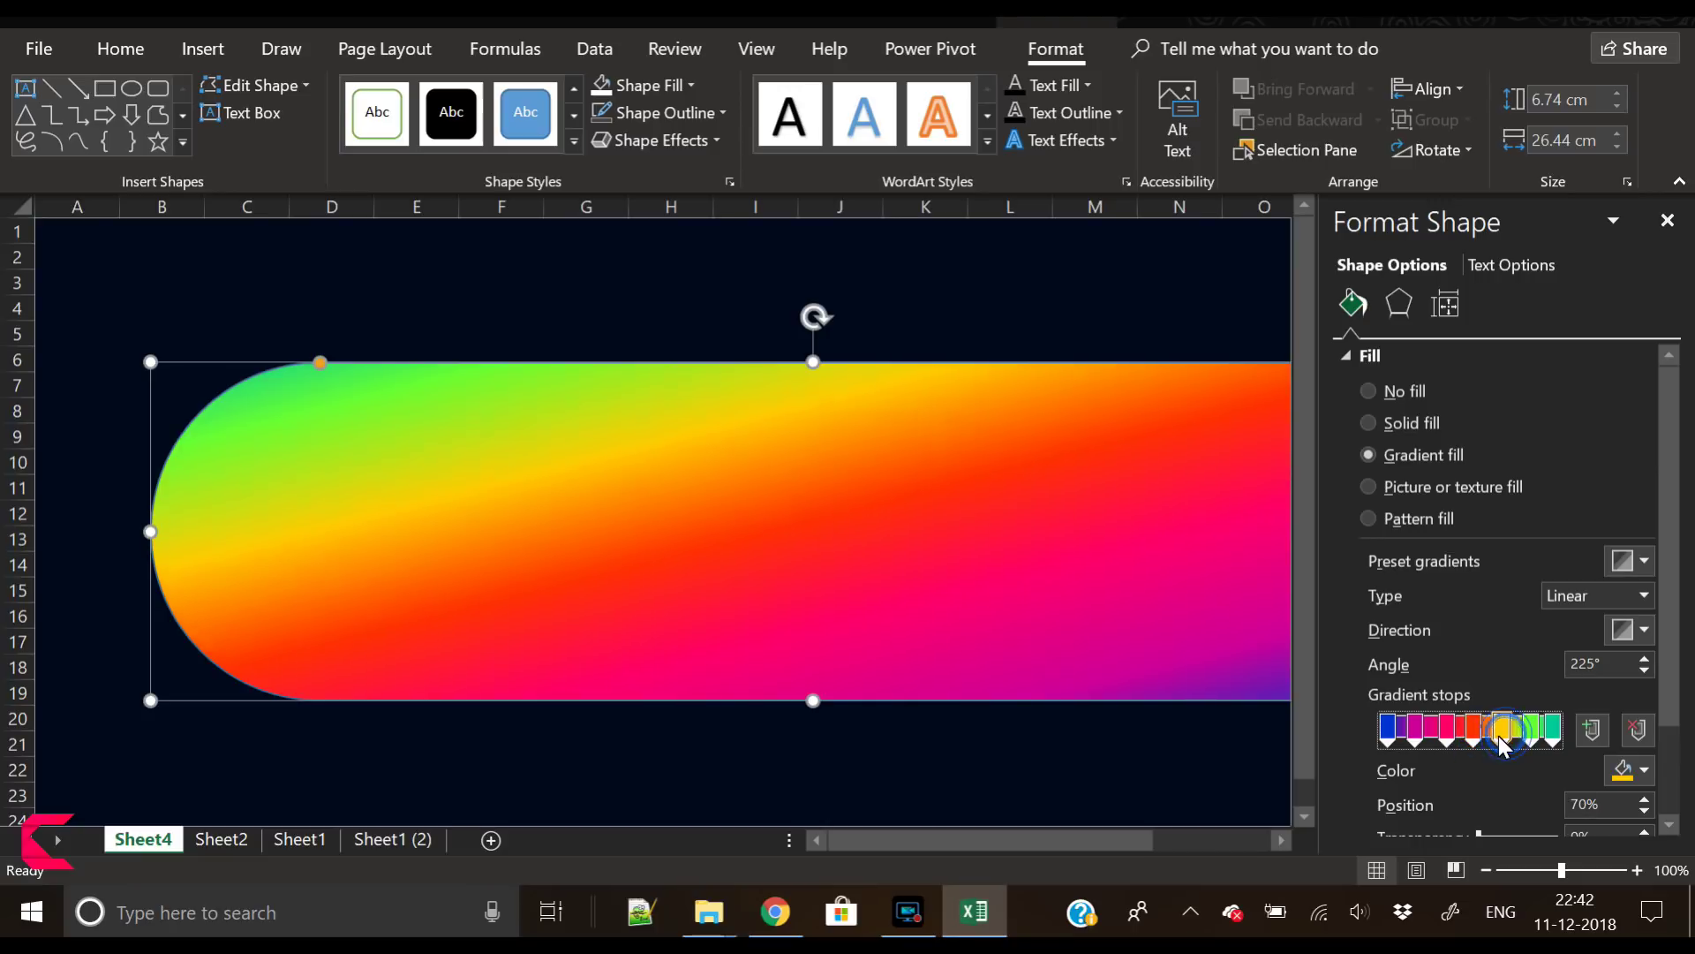
{"action": "left_click", "coordinate": [1625, 630]}
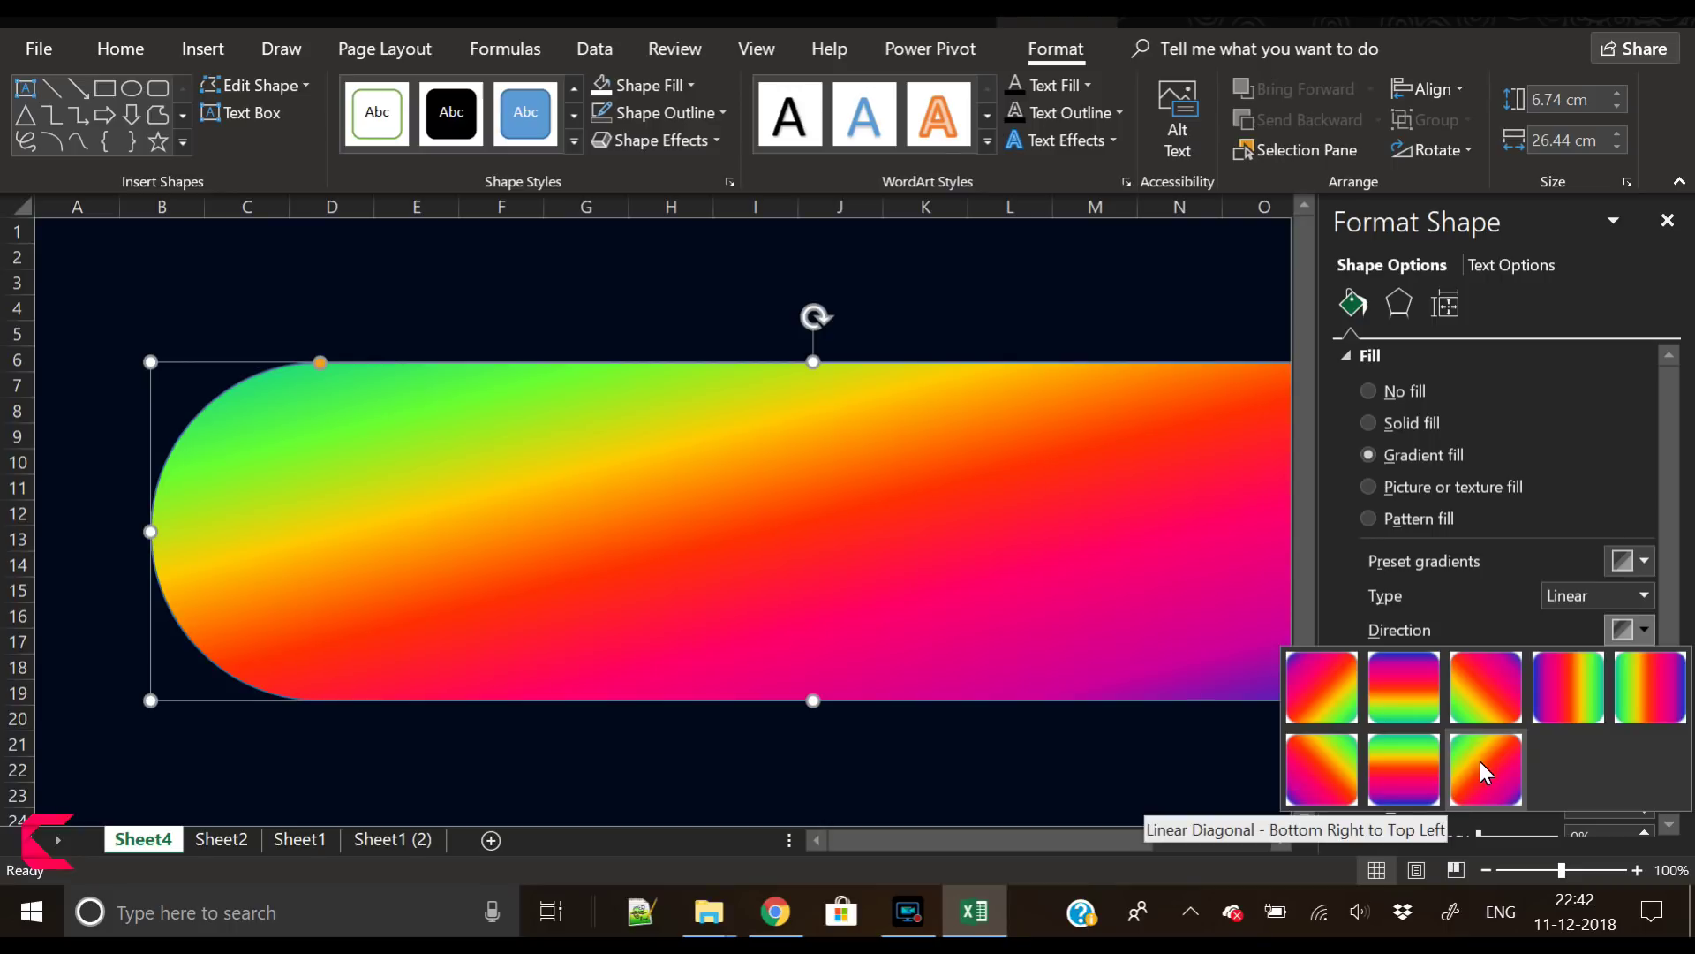
{"action": "left_click", "coordinate": [1330, 690]}
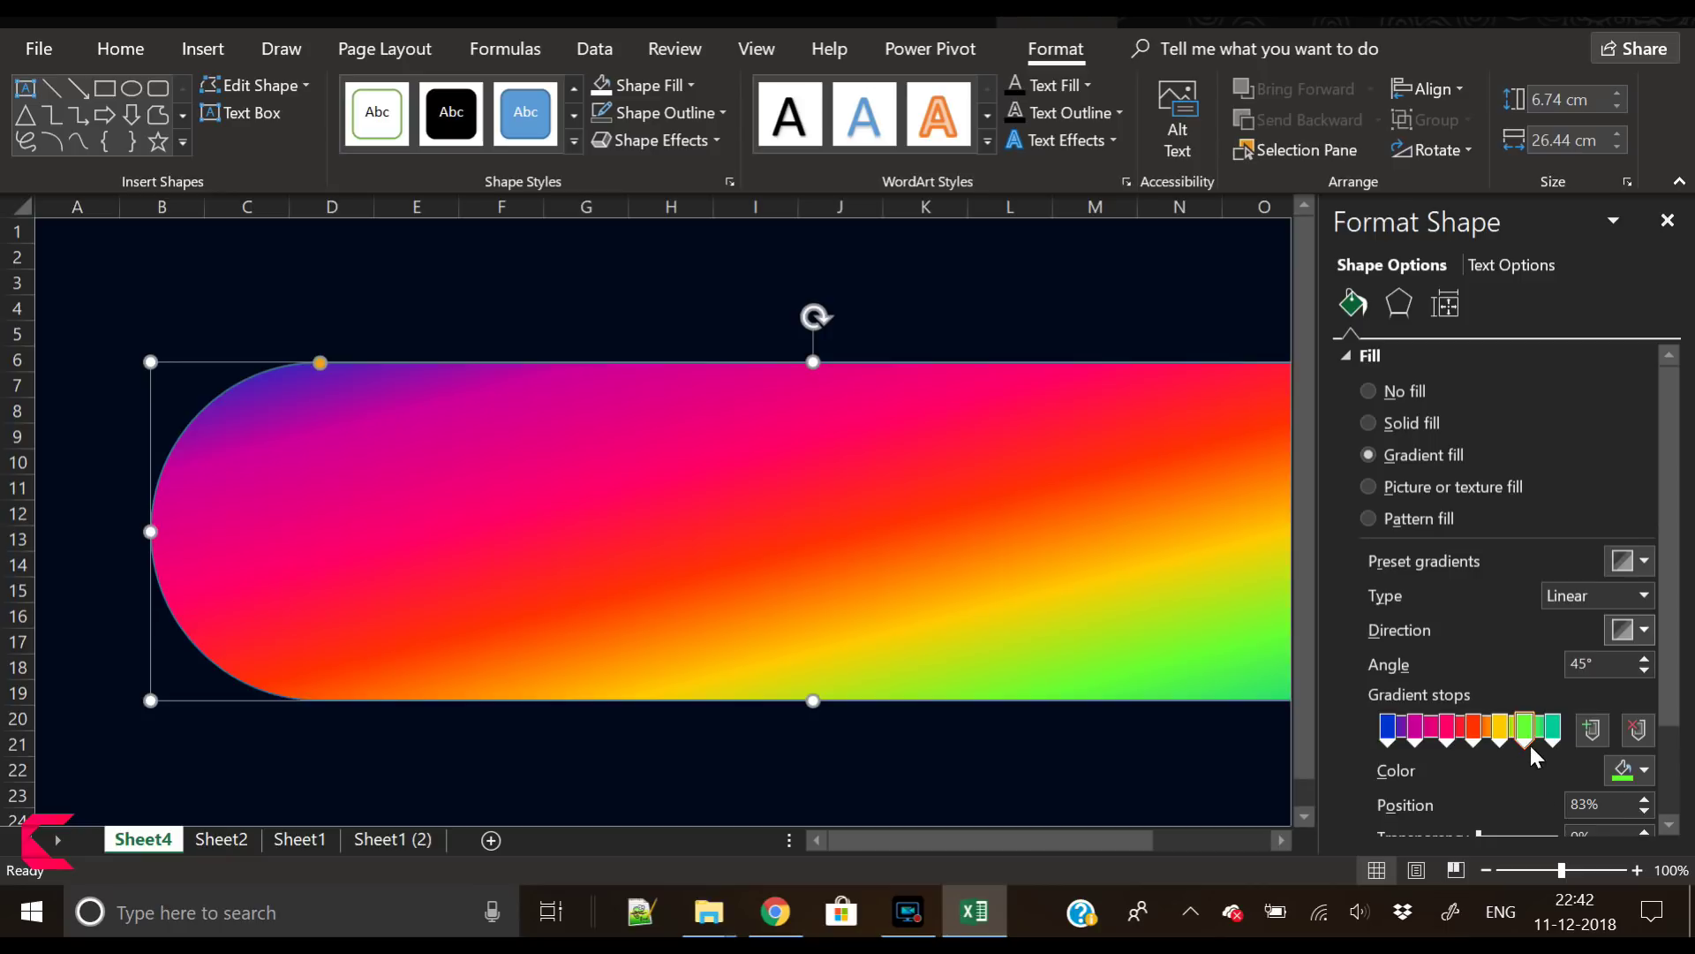
{"action": "left_click_drag", "start_coordinate": [1495, 729], "coordinate": [1476, 740]}
{"action": "left_click", "coordinate": [1446, 732]}
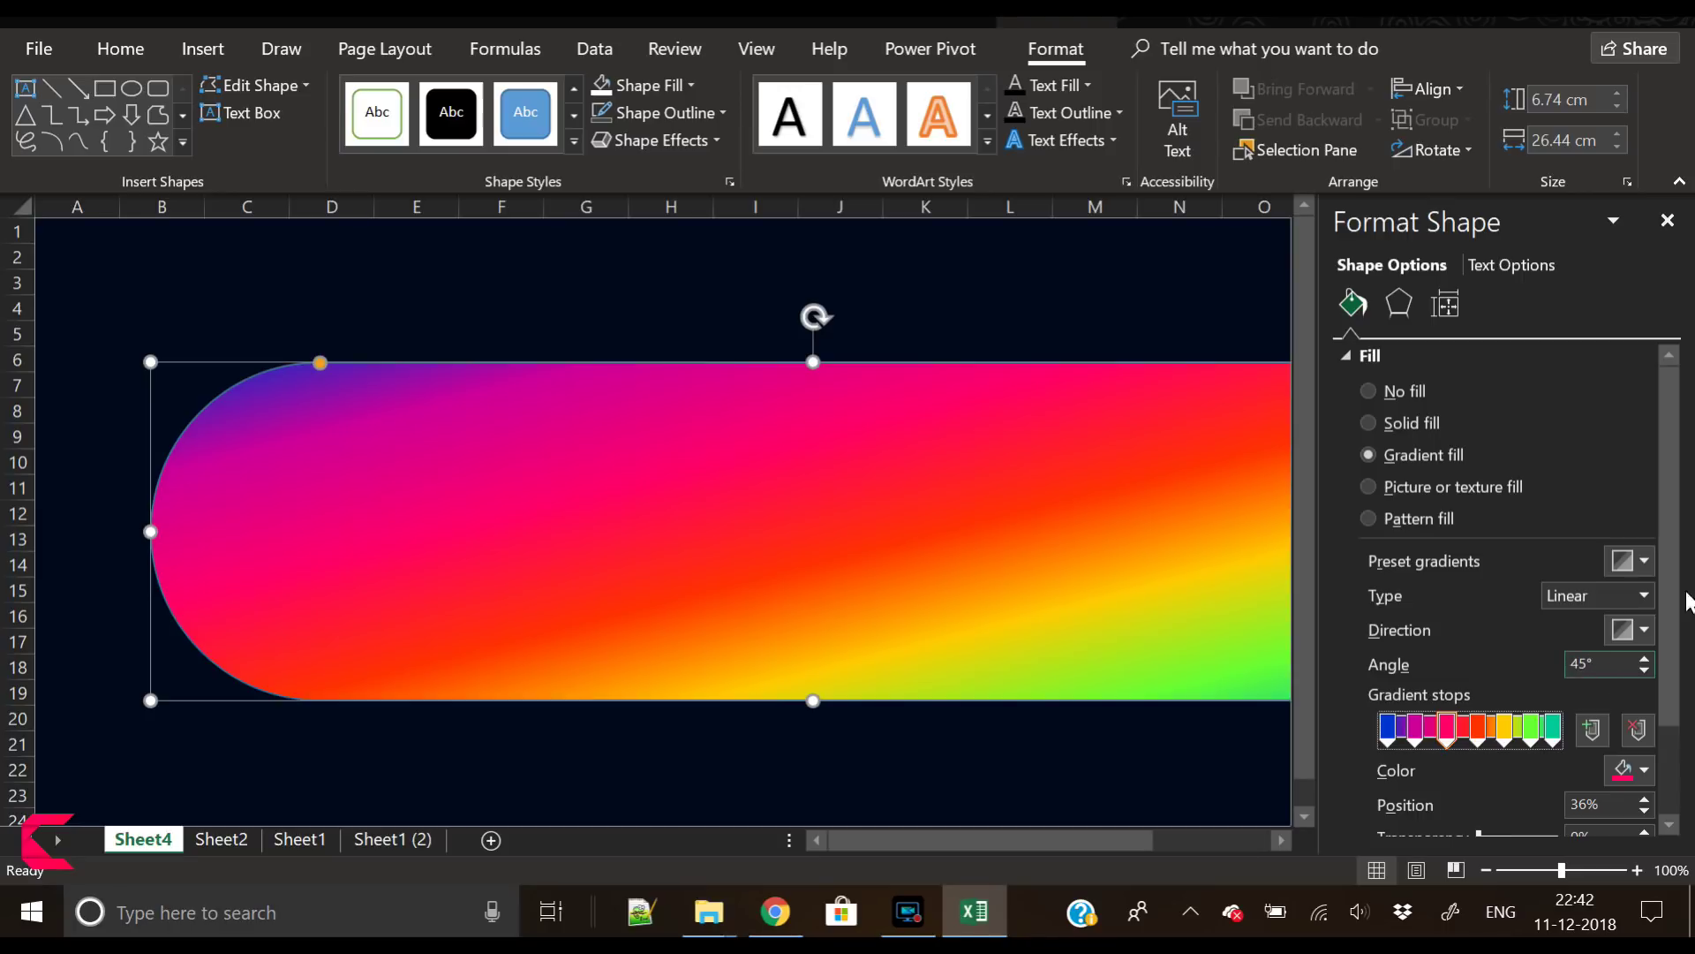
{"action": "left_click", "coordinate": [1667, 220]}
Remove the rainbow pill's outline
{"action": "left_click", "coordinate": [1556, 454]}
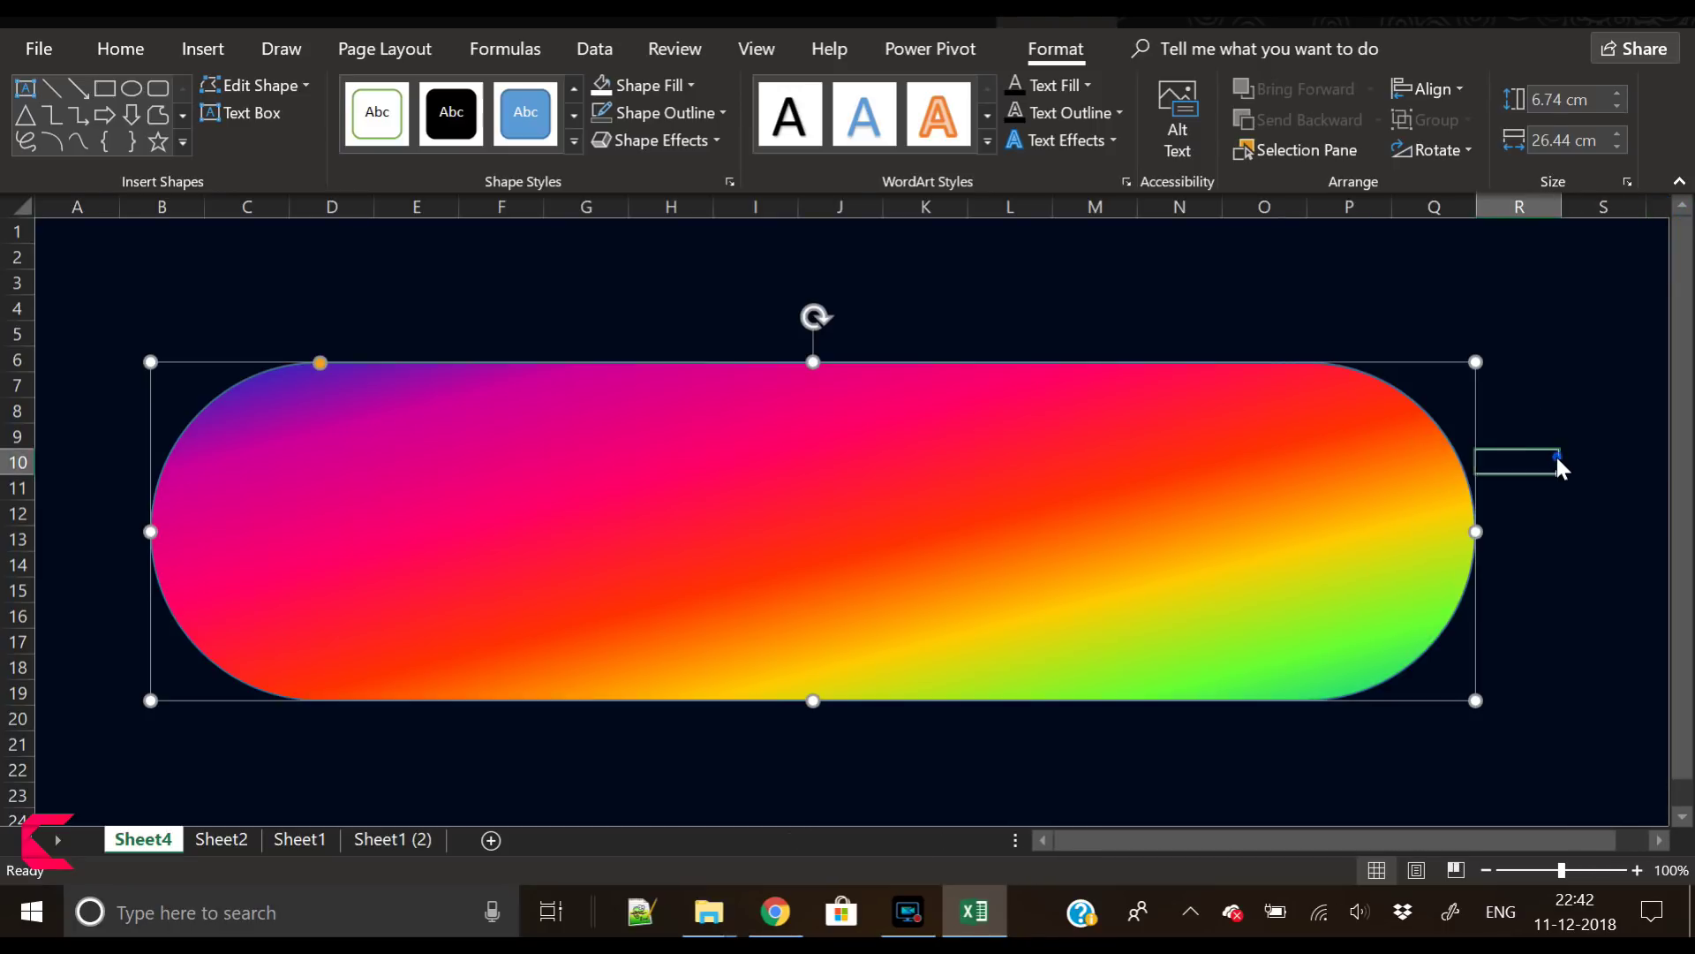
{"action": "double_click", "coordinate": [522, 423]}
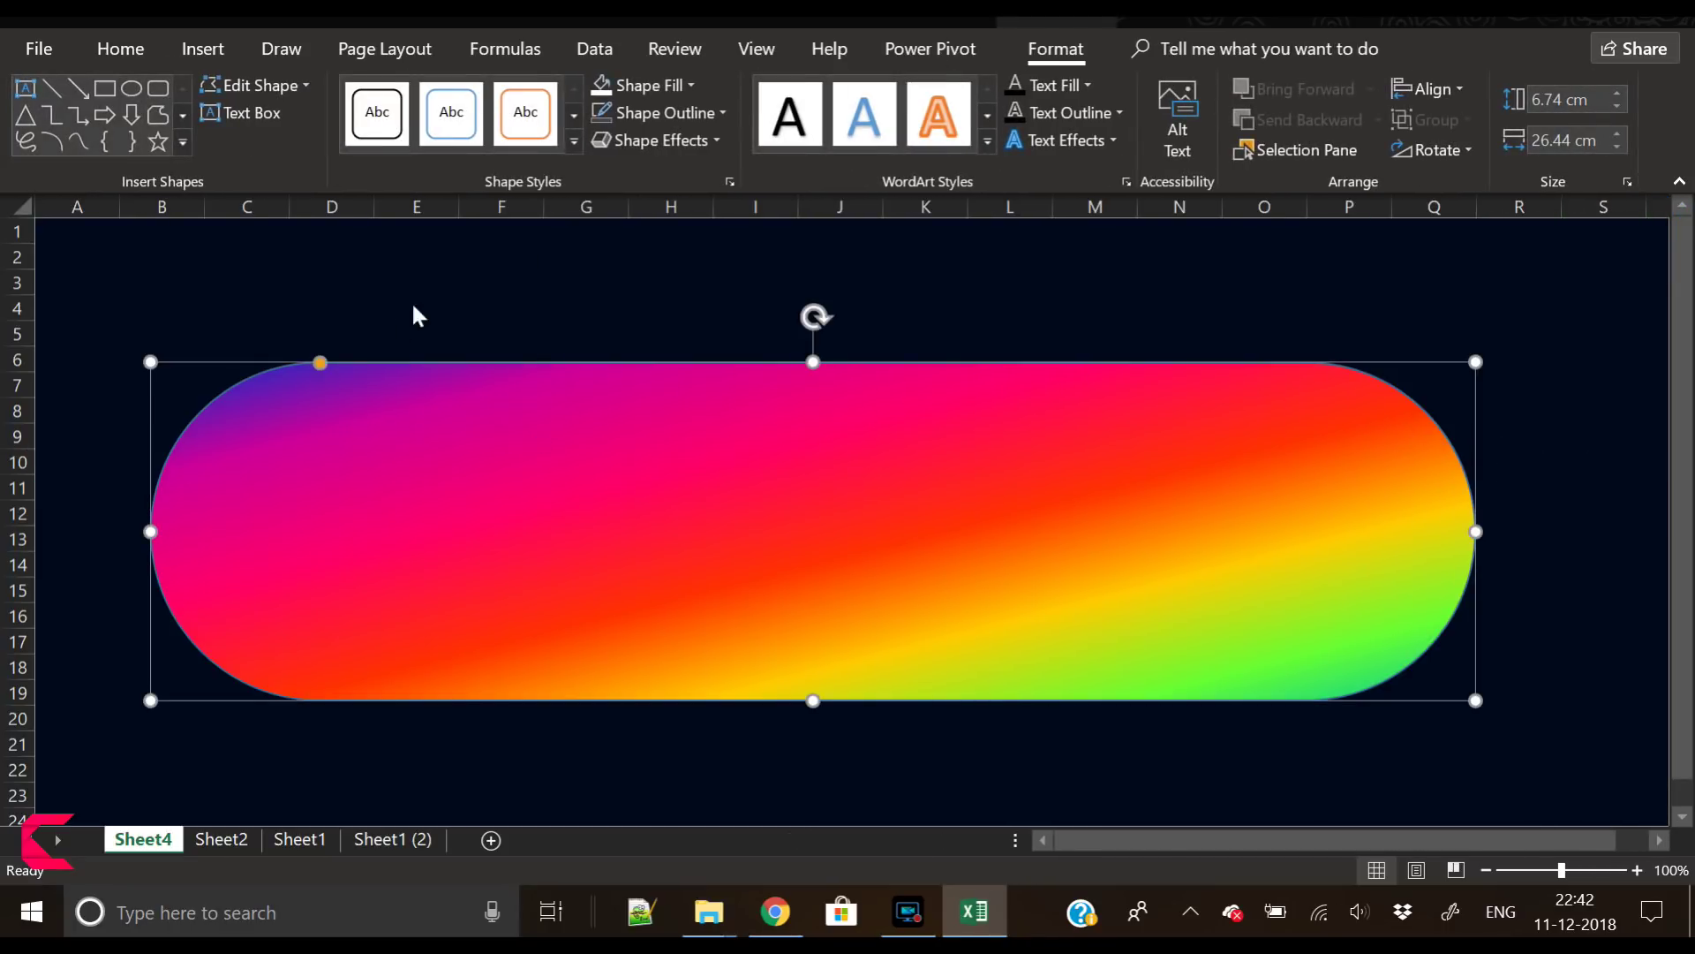
{"action": "left_click", "coordinate": [597, 118]}
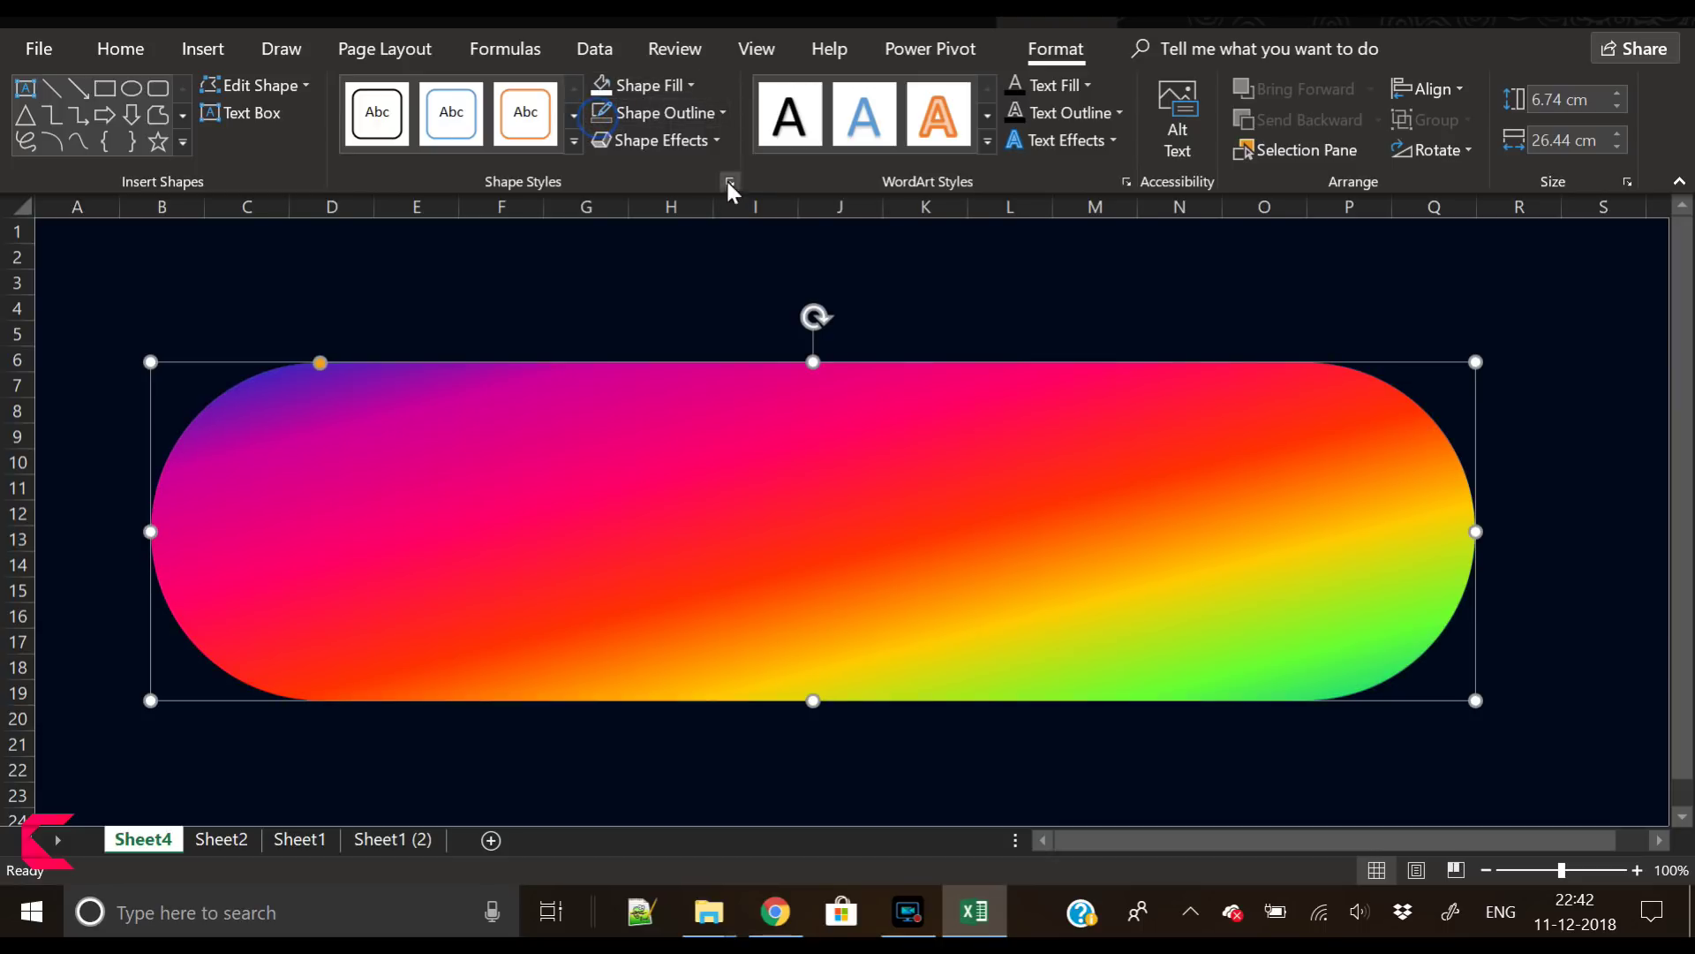
Apply a basic outer shadow preset to the pill under Format Shape > Effects
{"action": "right_click", "coordinate": [549, 457]}
{"action": "right_click", "coordinate": [633, 521]}
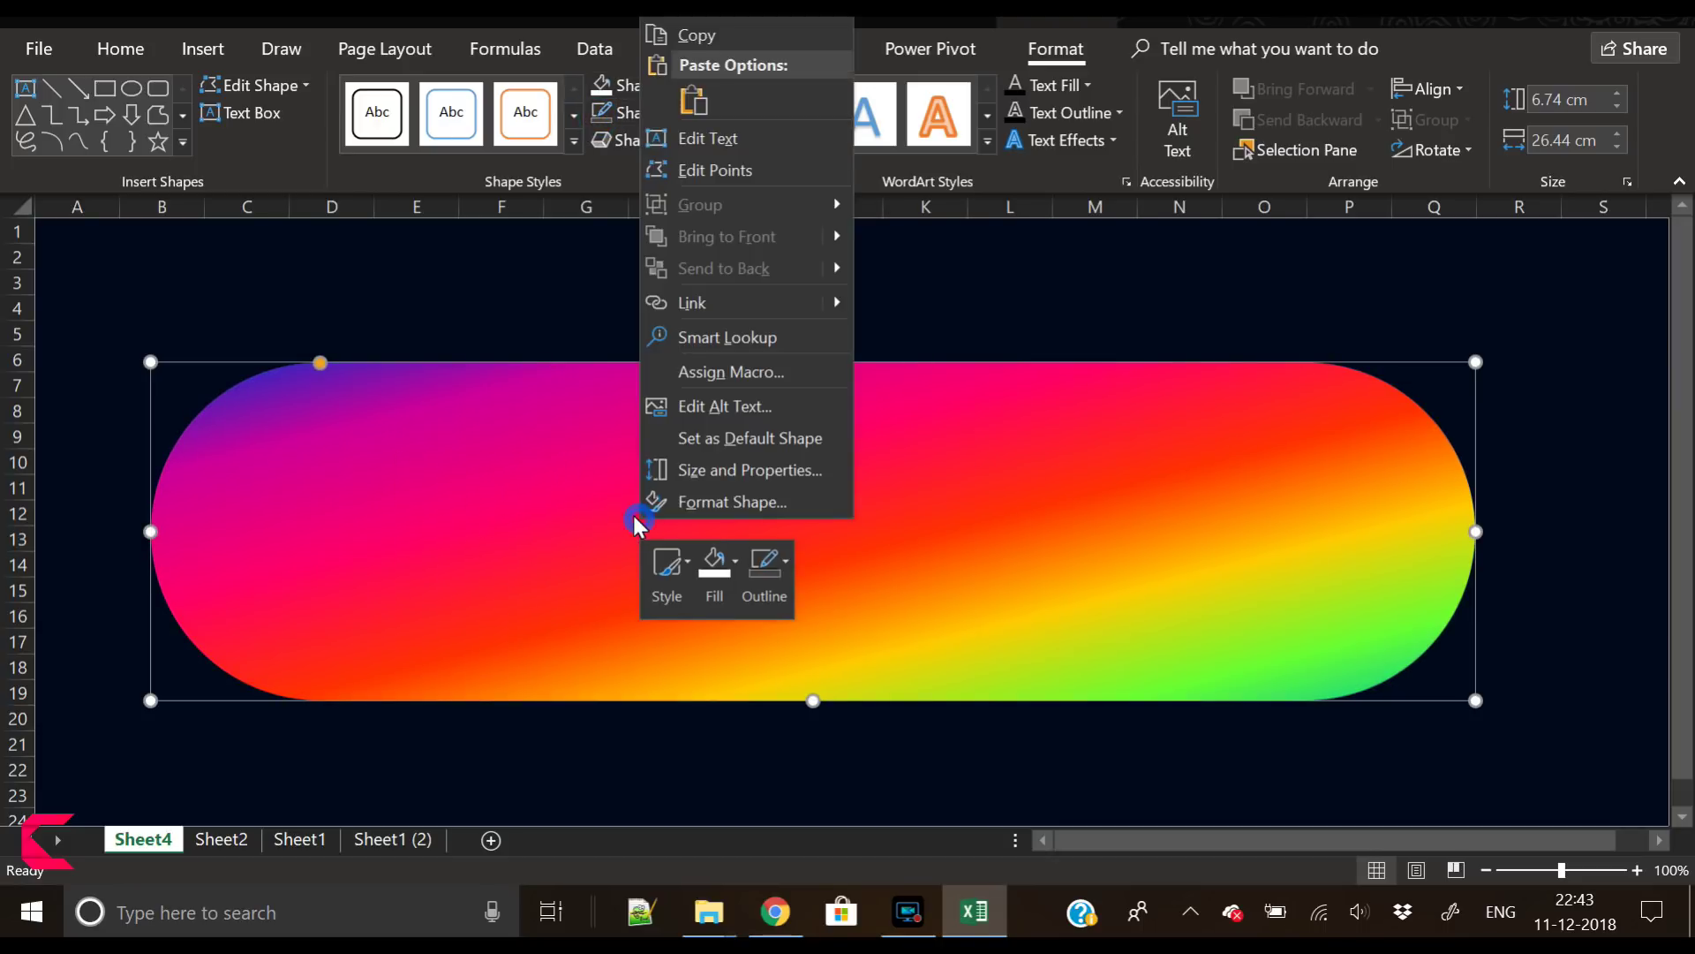
{"action": "left_click", "coordinate": [724, 501]}
{"action": "left_click", "coordinate": [1397, 305]}
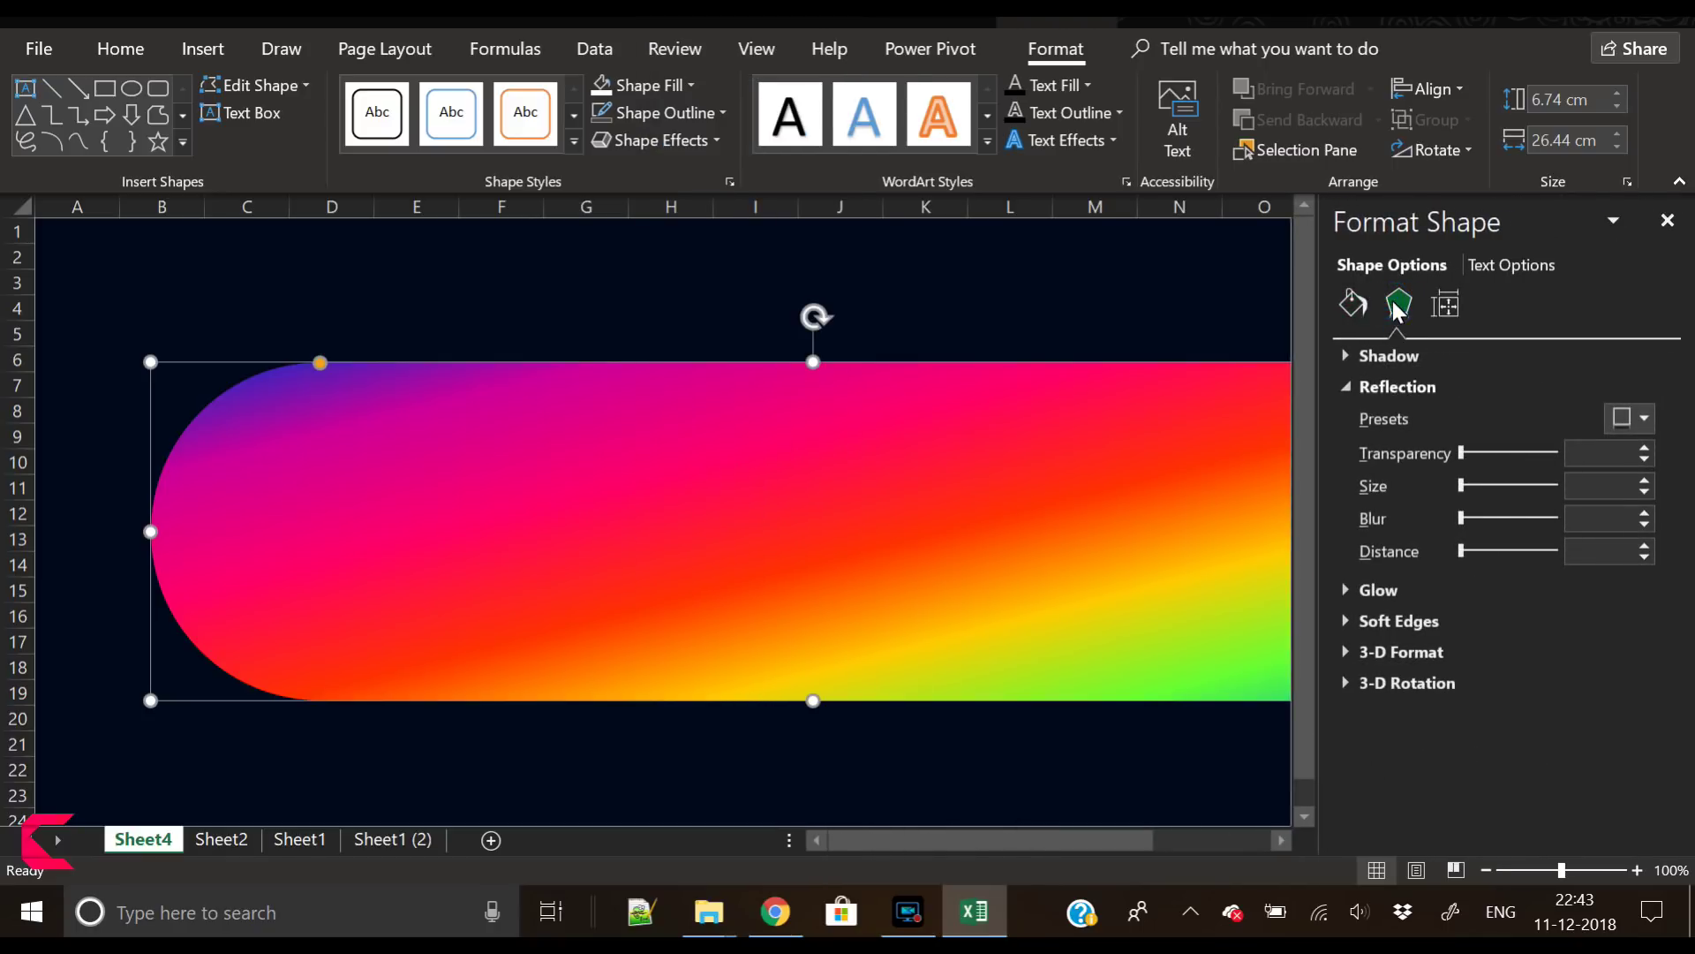
{"action": "left_click", "coordinate": [1393, 357]}
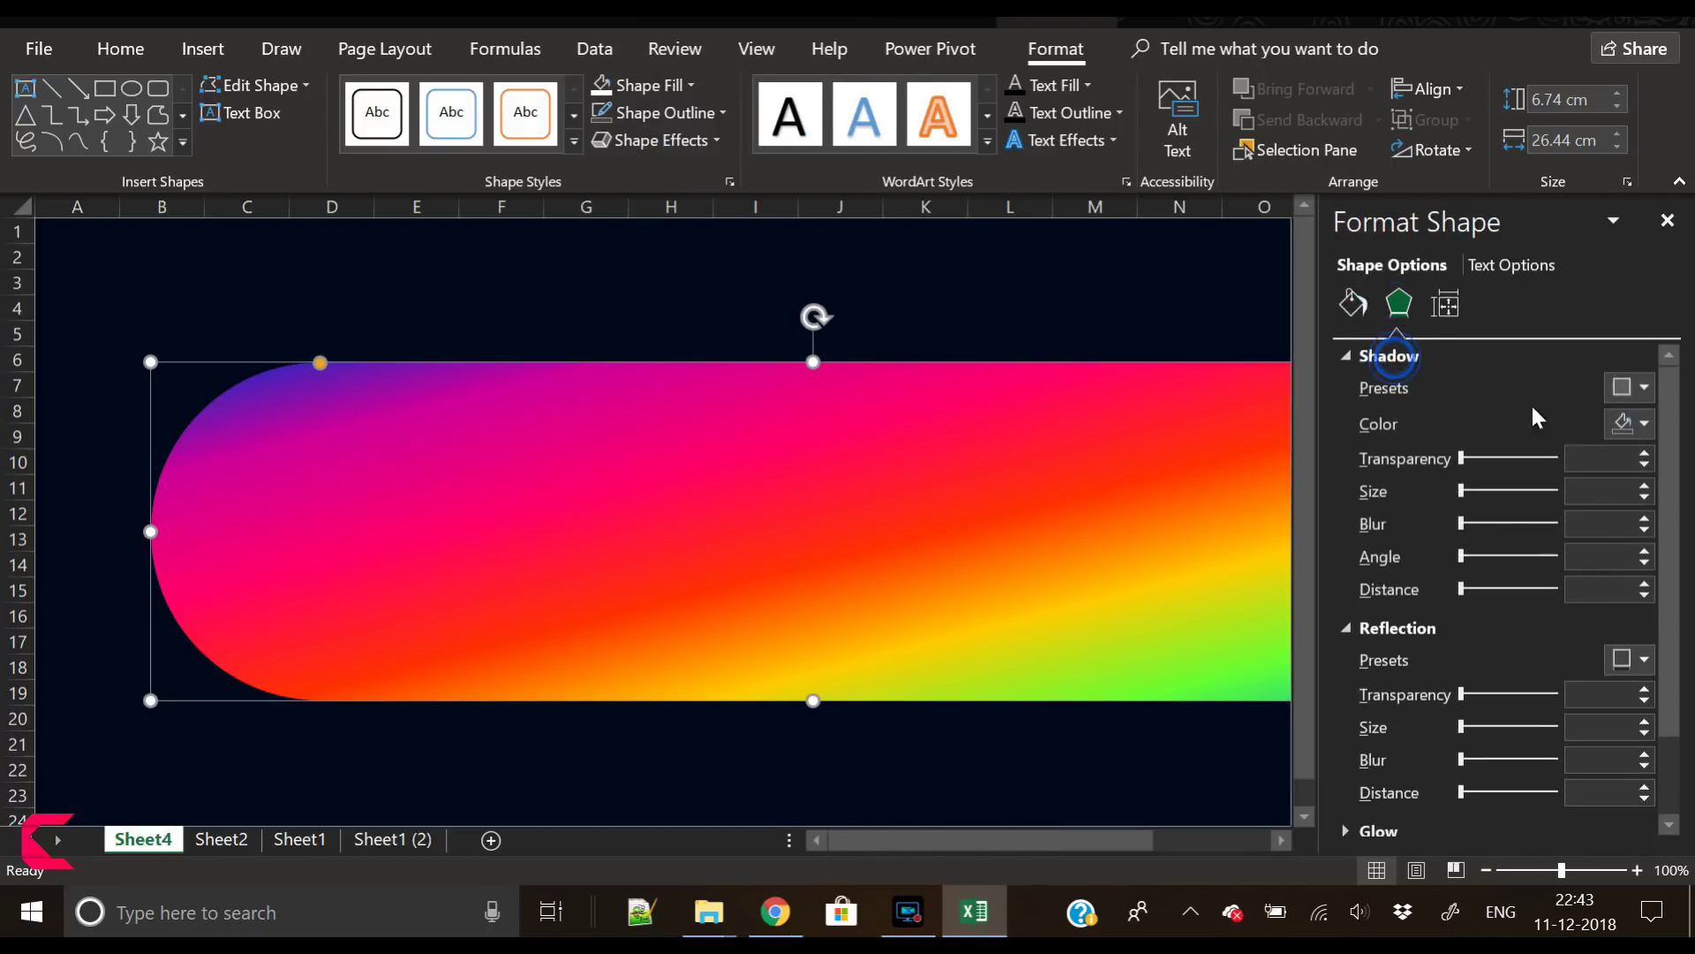
{"action": "left_click", "coordinate": [1630, 393]}
{"action": "left_click", "coordinate": [1478, 574]}
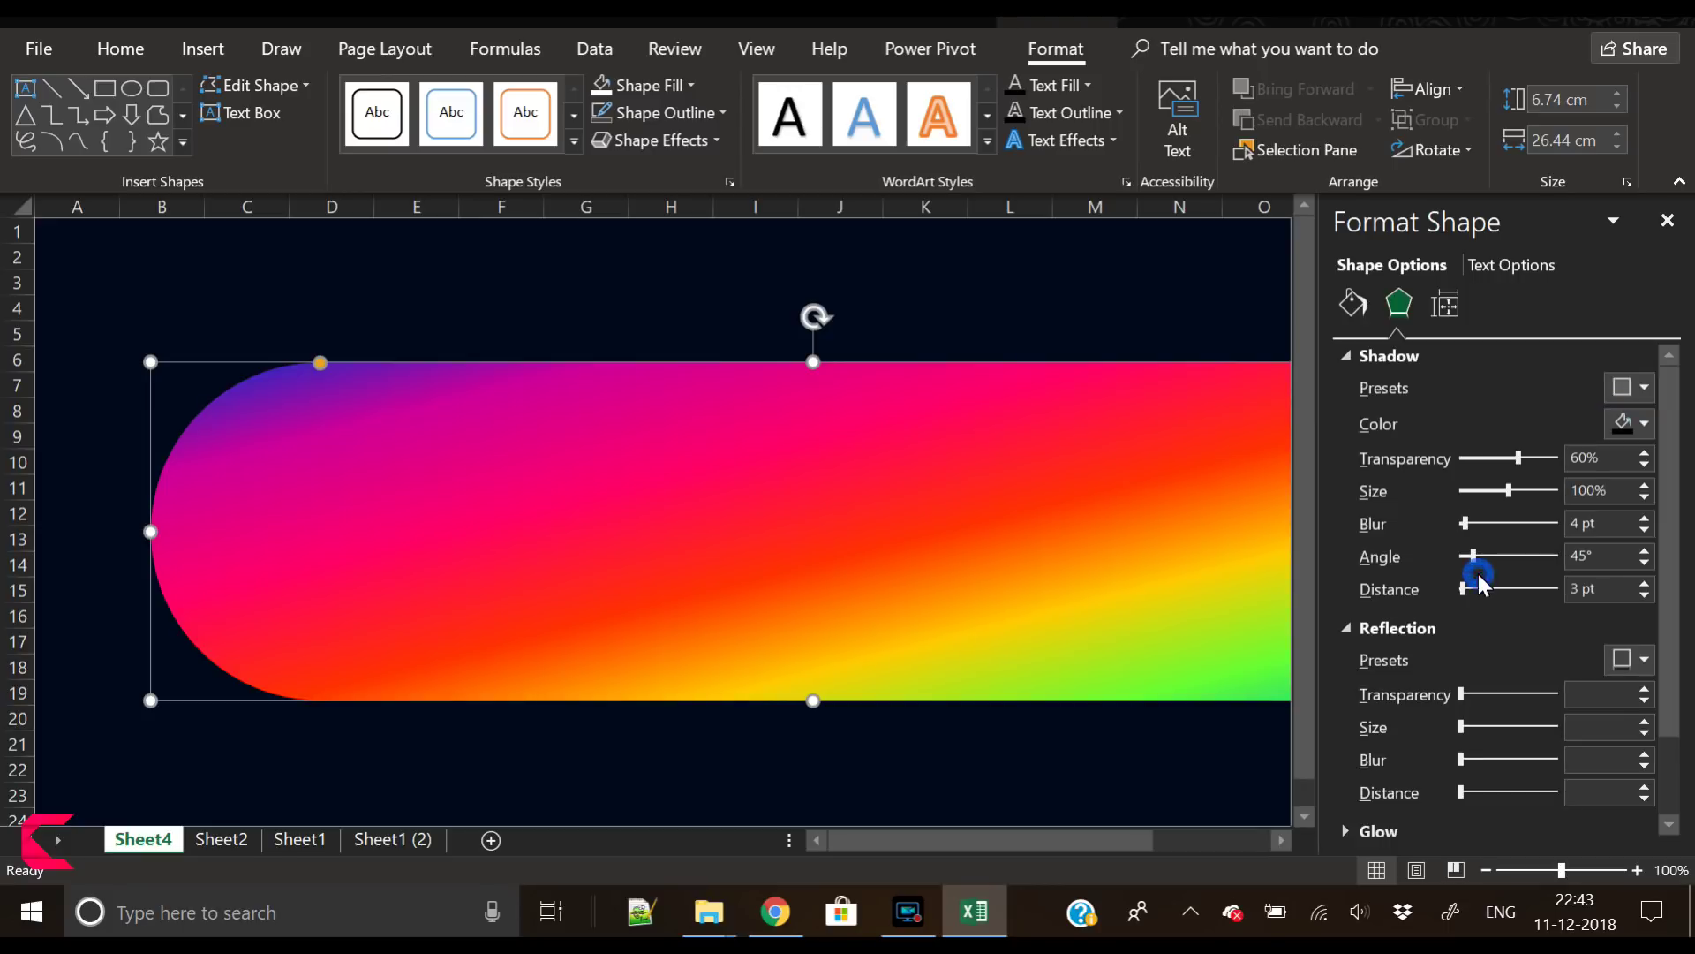
Soften the shadow blur, colour it pinkish-red, and push its distance to 8 pt
{"action": "left_click_drag", "start_coordinate": [1468, 528], "coordinate": [1478, 535]}
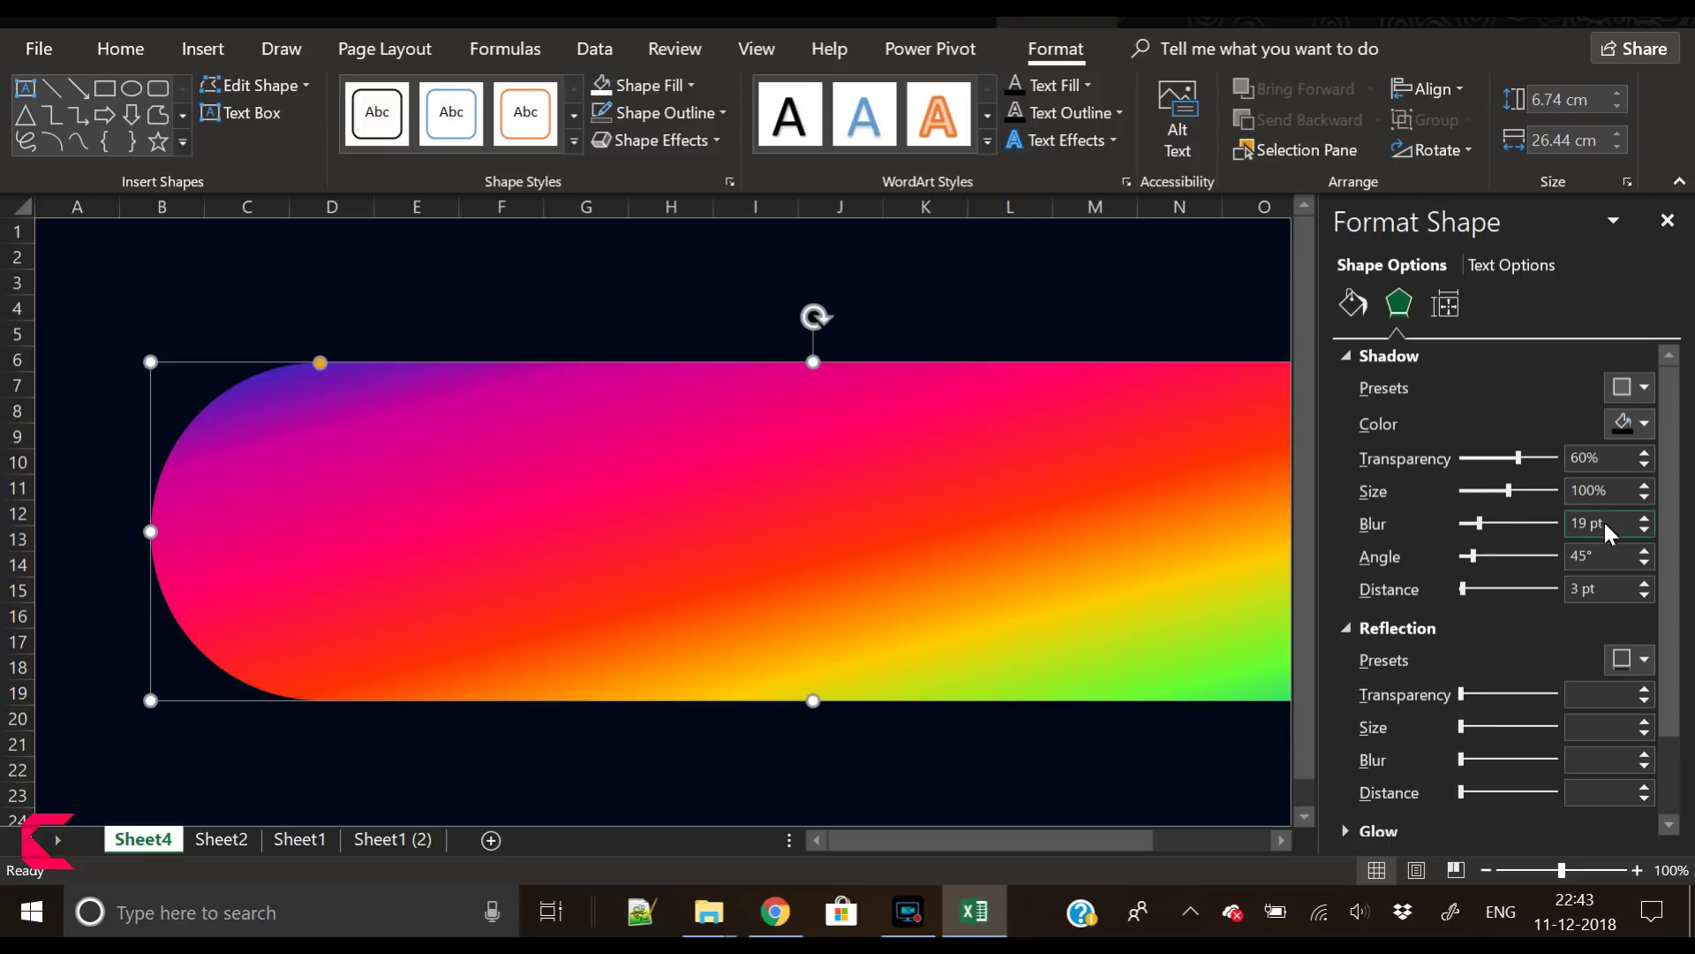
{"action": "left_click", "coordinate": [1643, 426]}
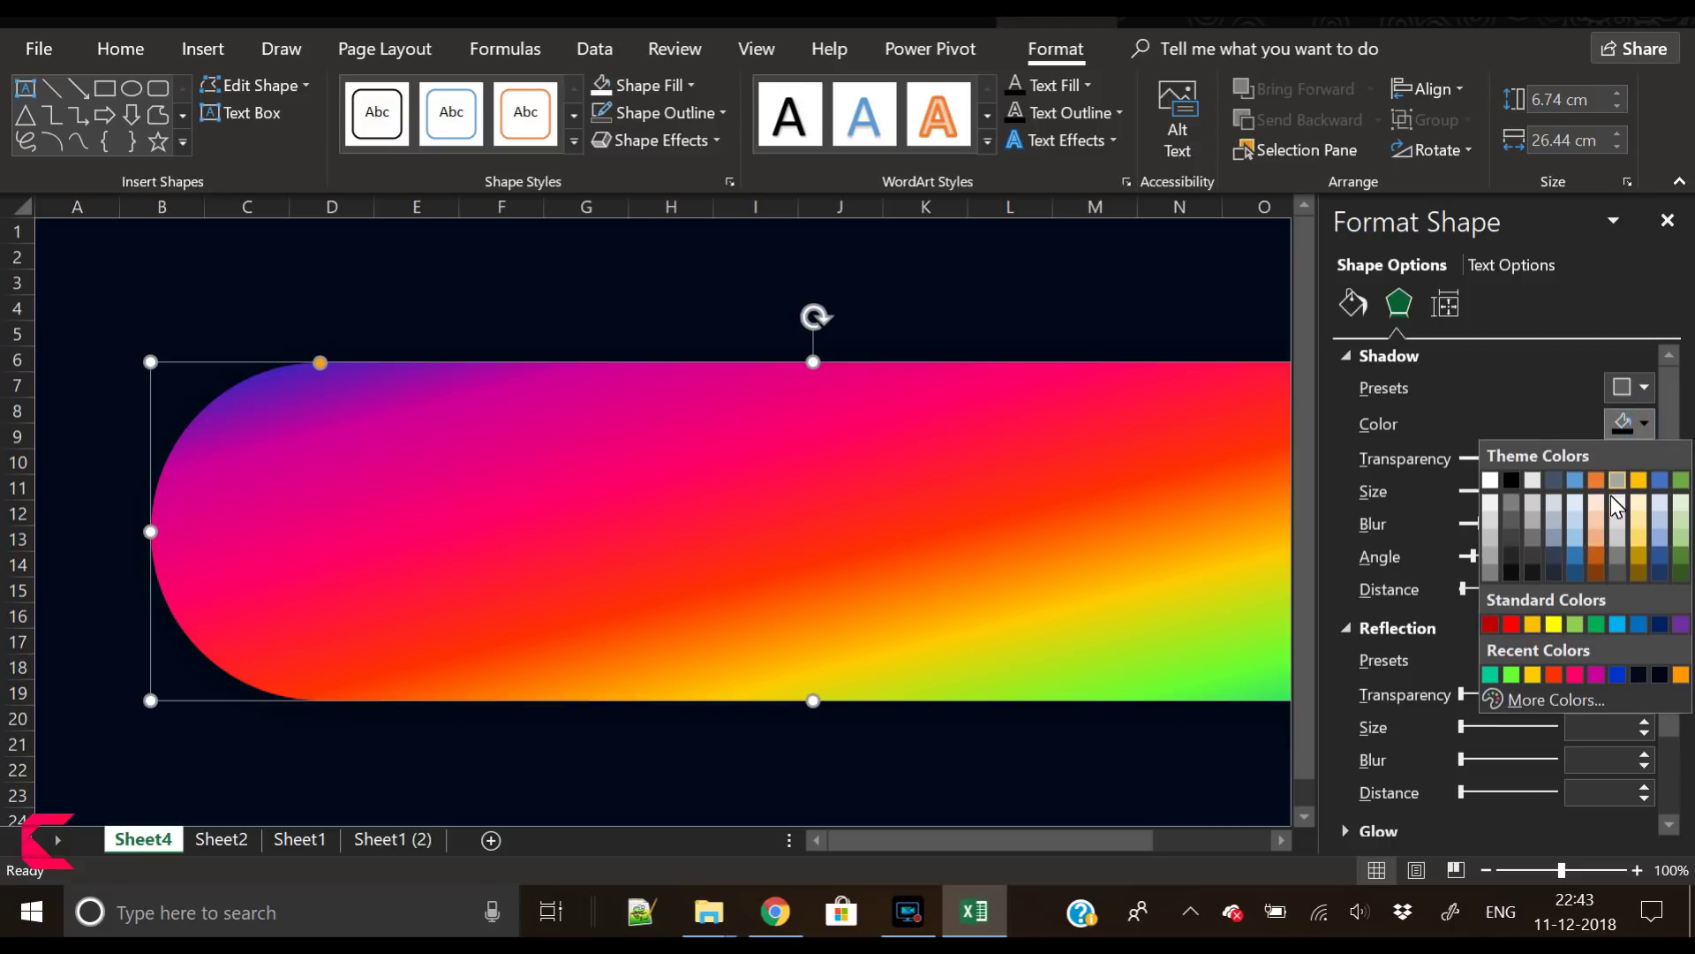
{"action": "left_click", "coordinate": [1577, 676]}
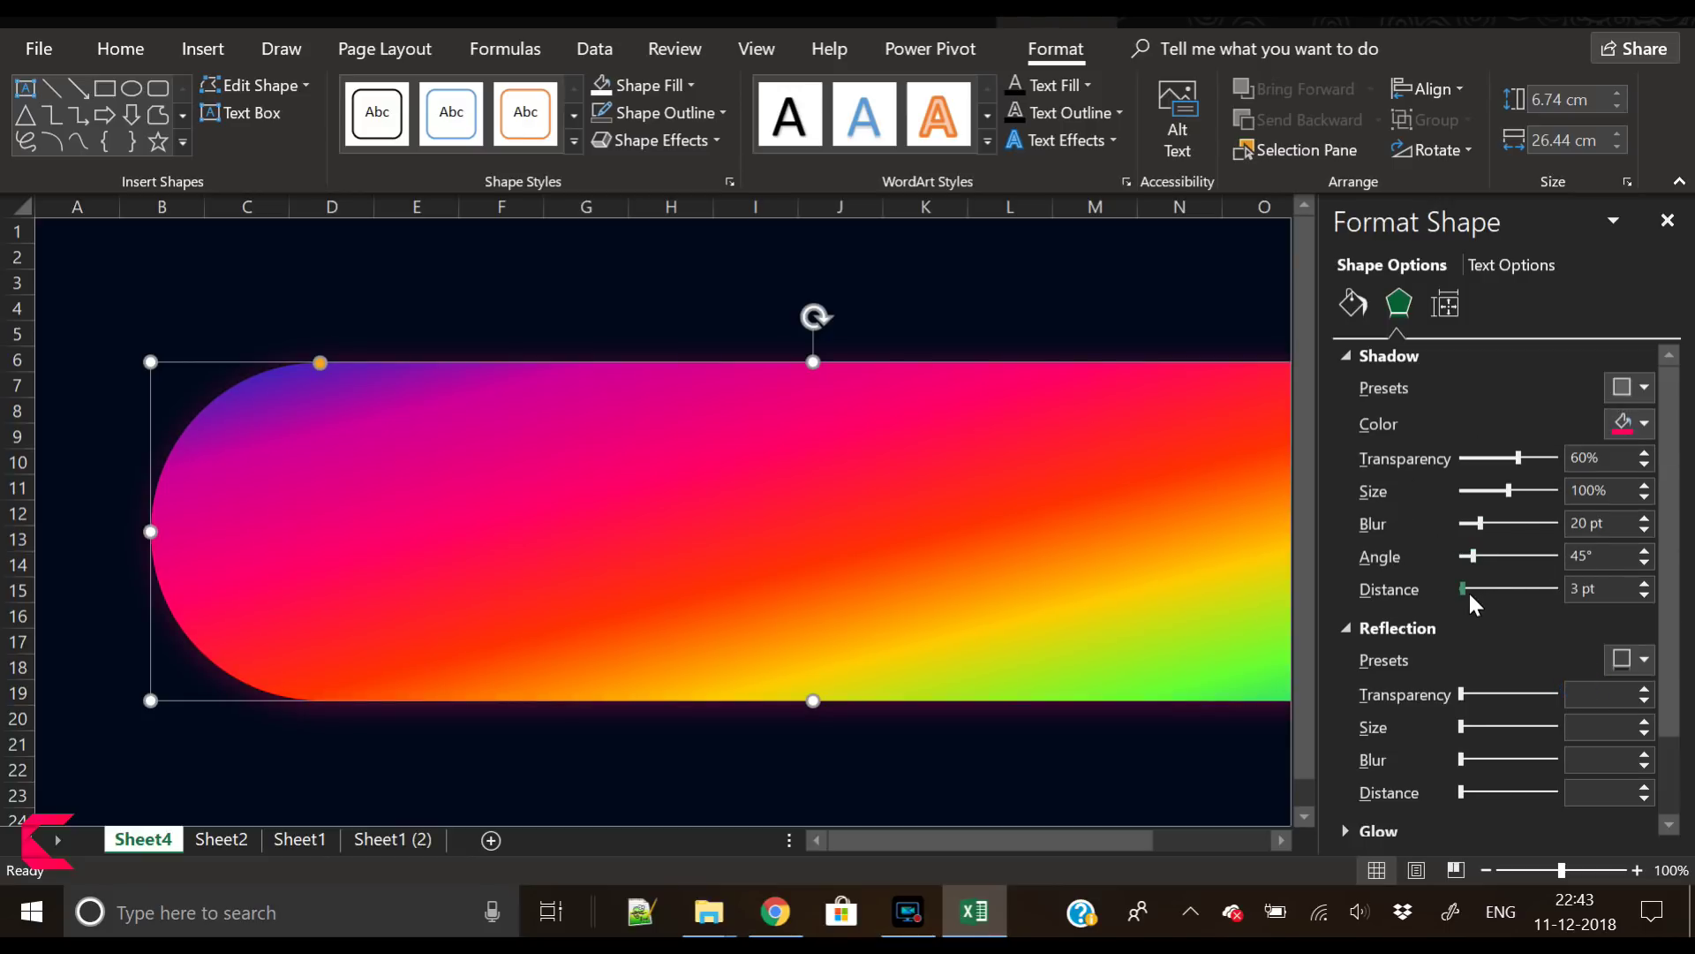
{"action": "left_click_drag", "start_coordinate": [1464, 590], "coordinate": [1464, 589]}
{"action": "left_click", "coordinate": [1667, 223]}
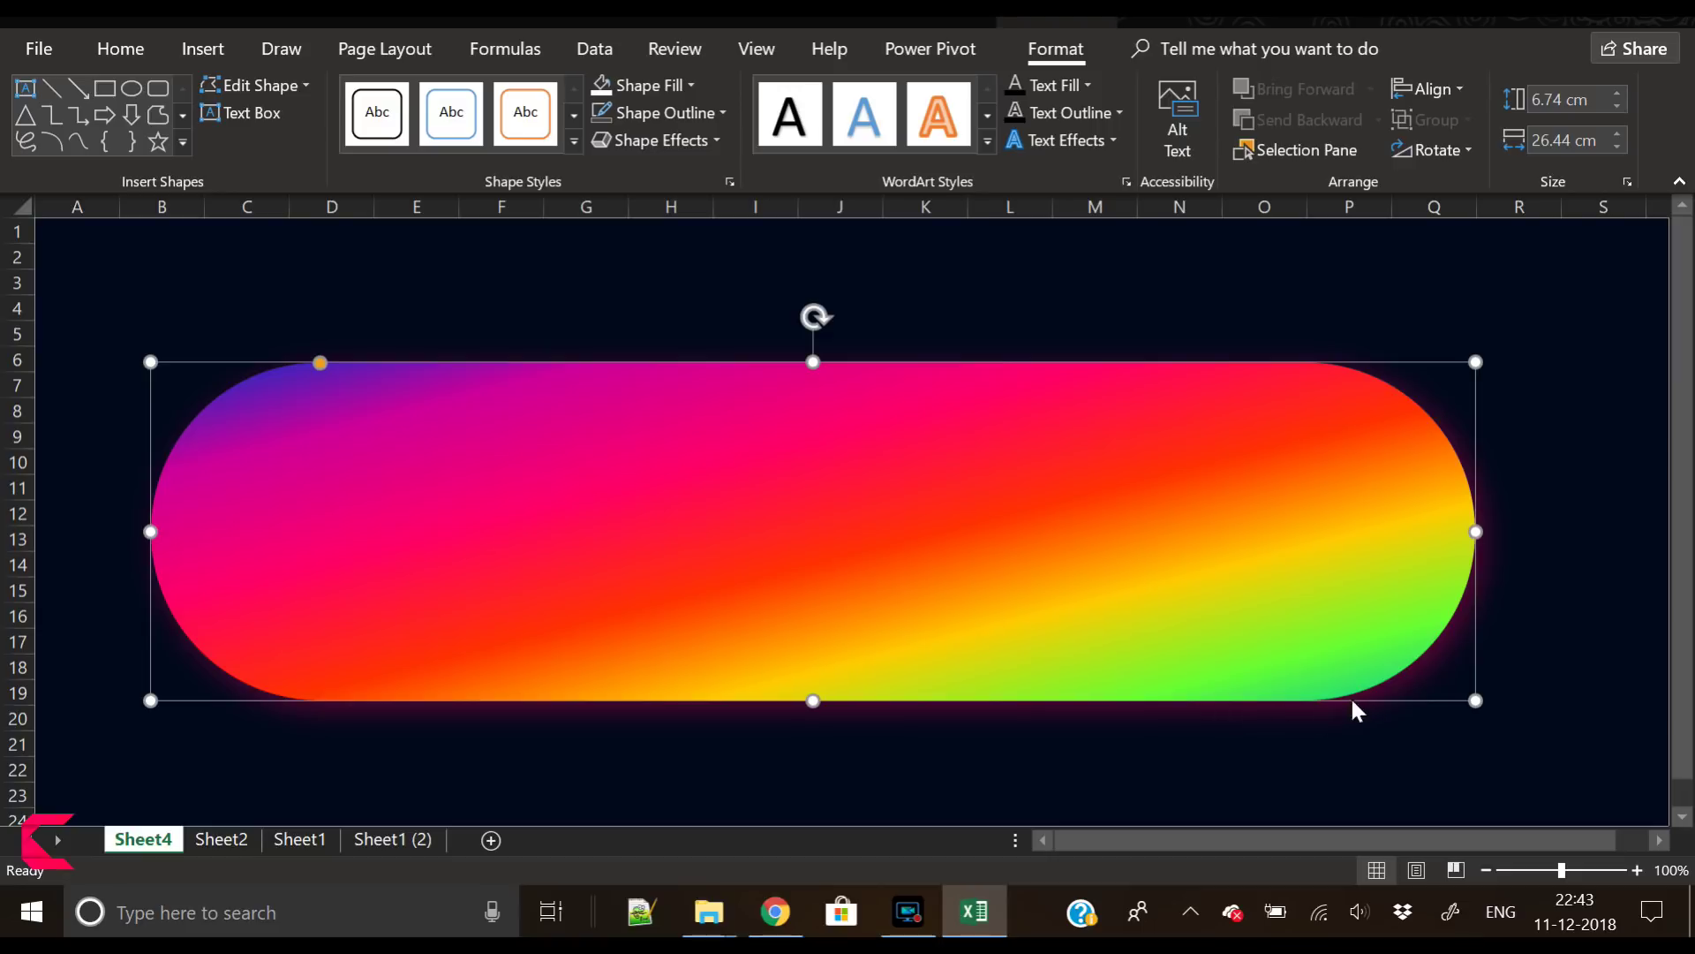
{"action": "left_click", "coordinate": [1270, 792]}
Duplicate the rainbow pill with Ctrl+D and shrink the copy to 5.99 cm by 23.51 cm inside the original
{"action": "left_click", "coordinate": [881, 792]}
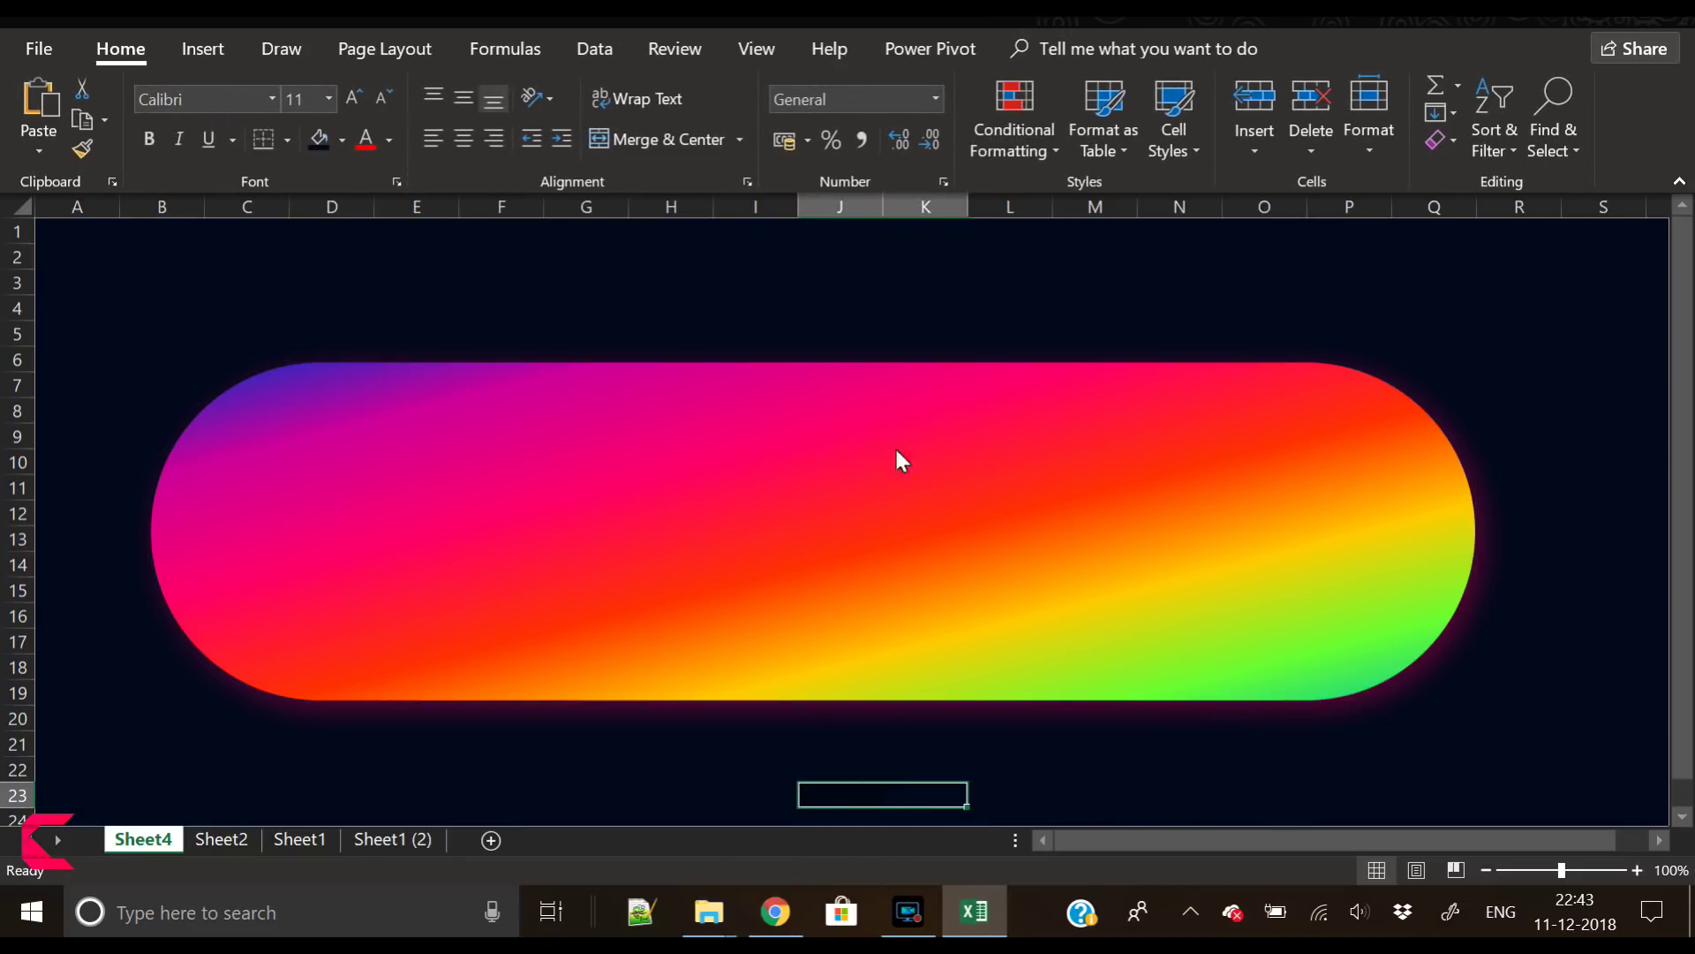
{"action": "left_click", "coordinate": [427, 530]}
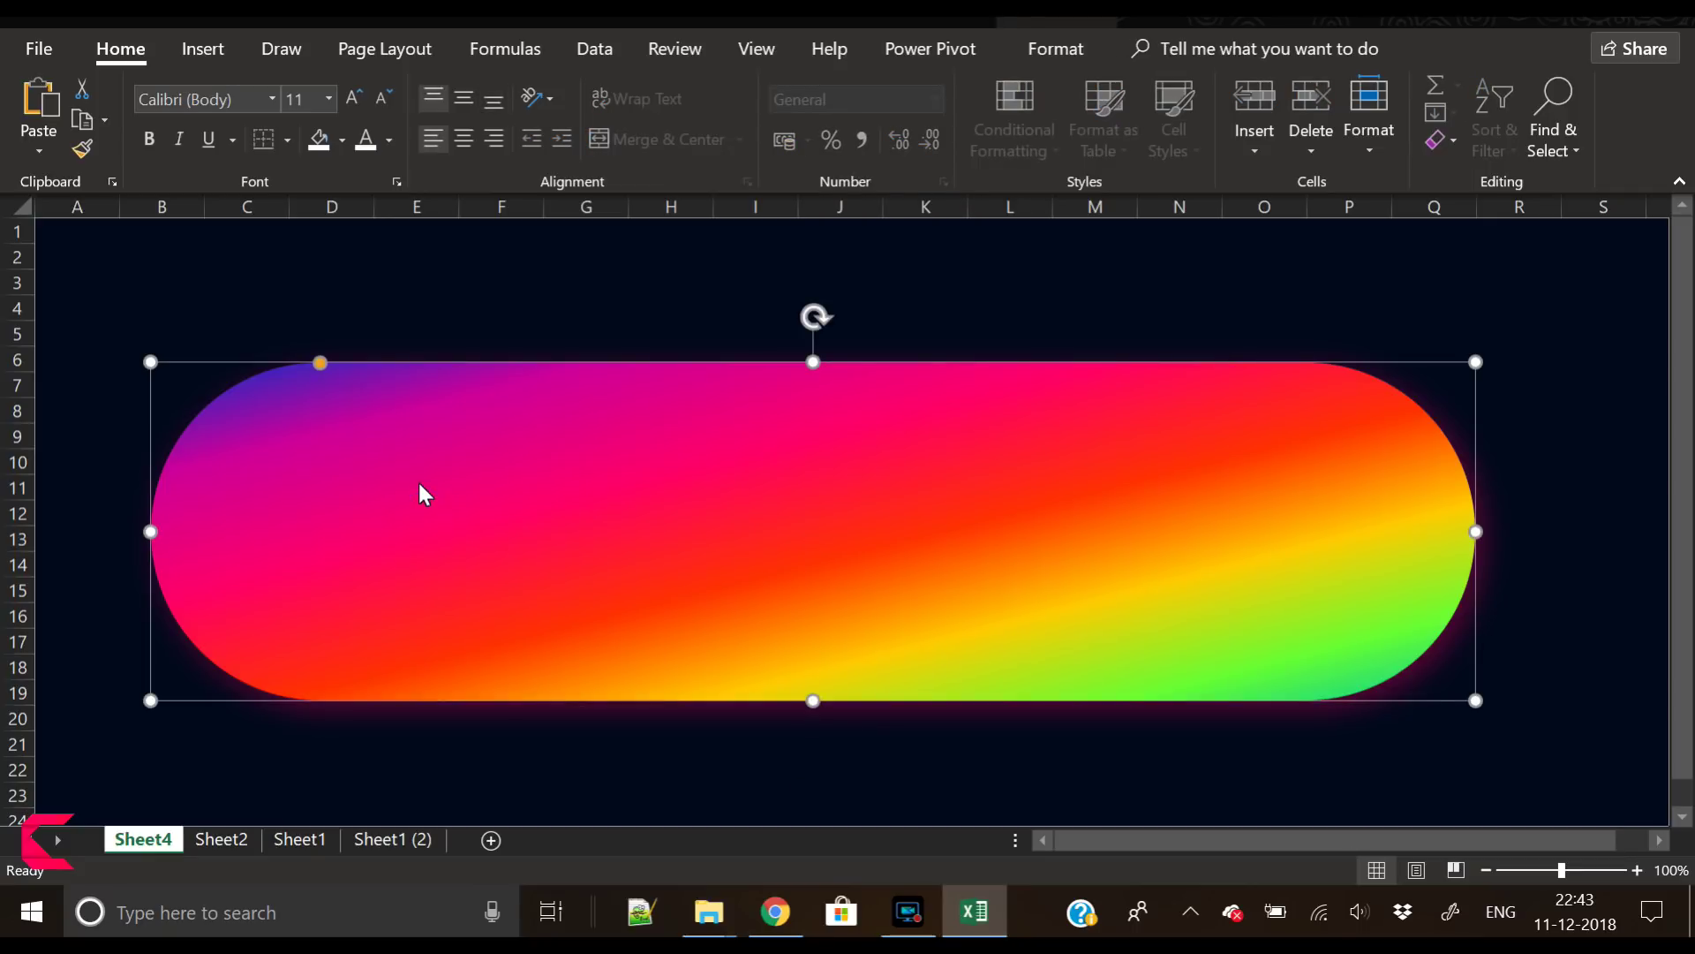
{"action": "key", "text": "ctrl+d"}
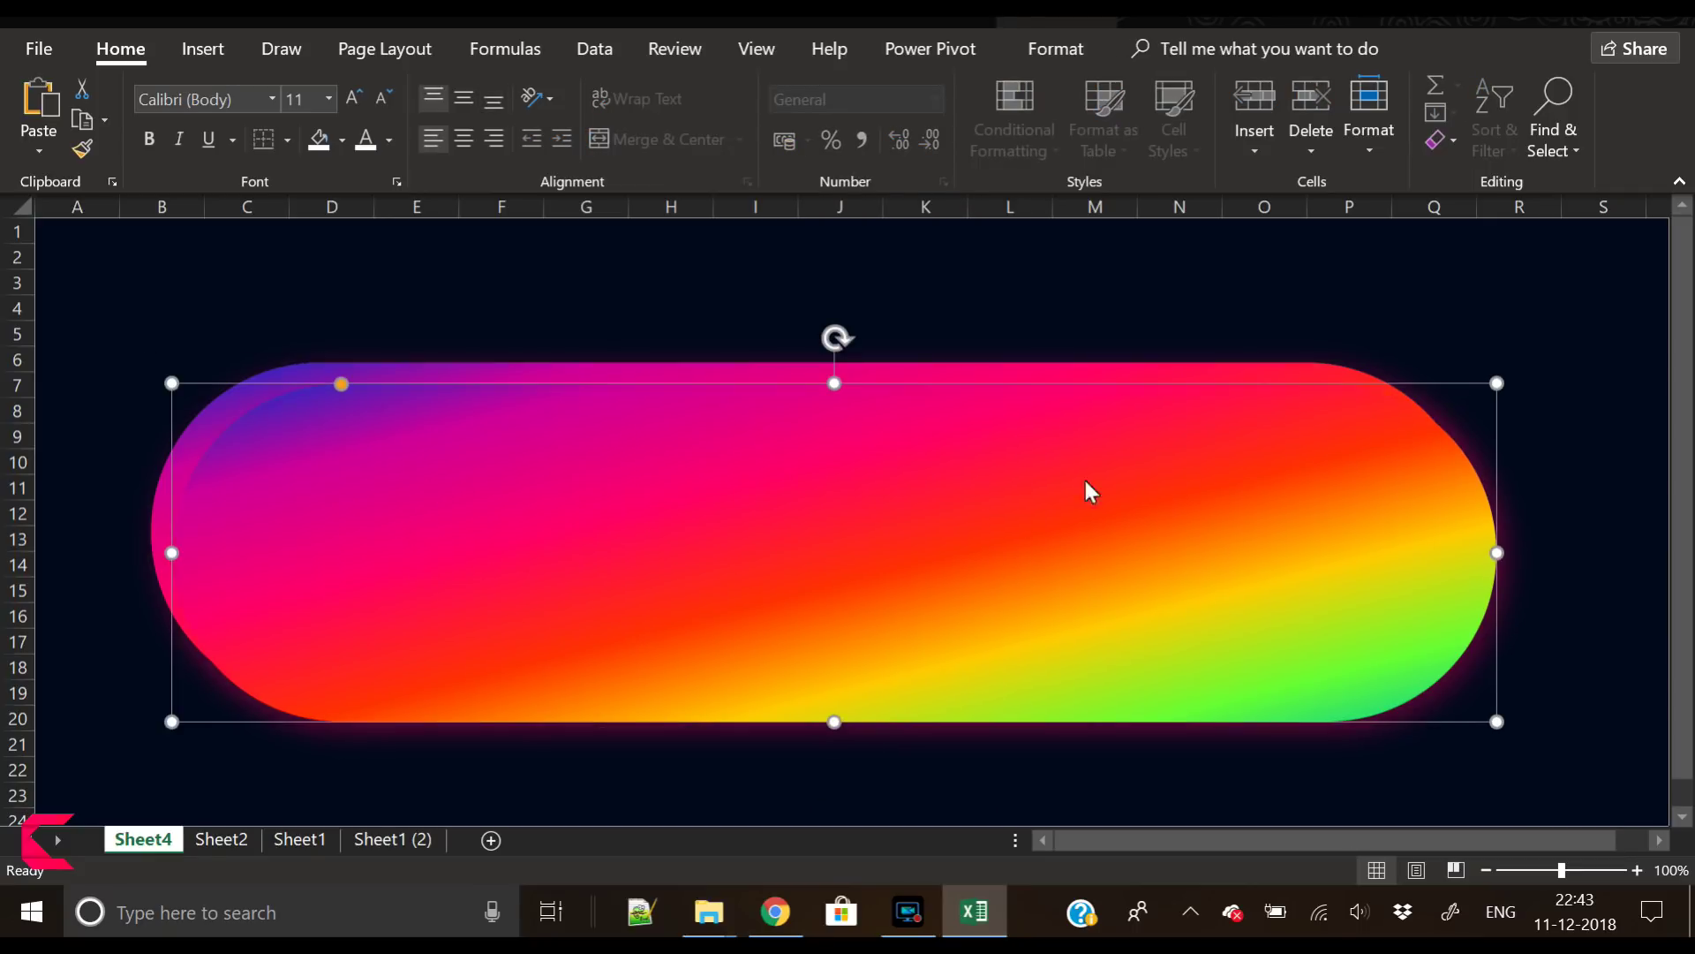
{"action": "left_click_drag", "start_coordinate": [1465, 678], "coordinate": [1375, 632]}
{"action": "left_click_drag", "start_coordinate": [1484, 739], "coordinate": [1328, 685]}
{"action": "left_click", "coordinate": [867, 576]}
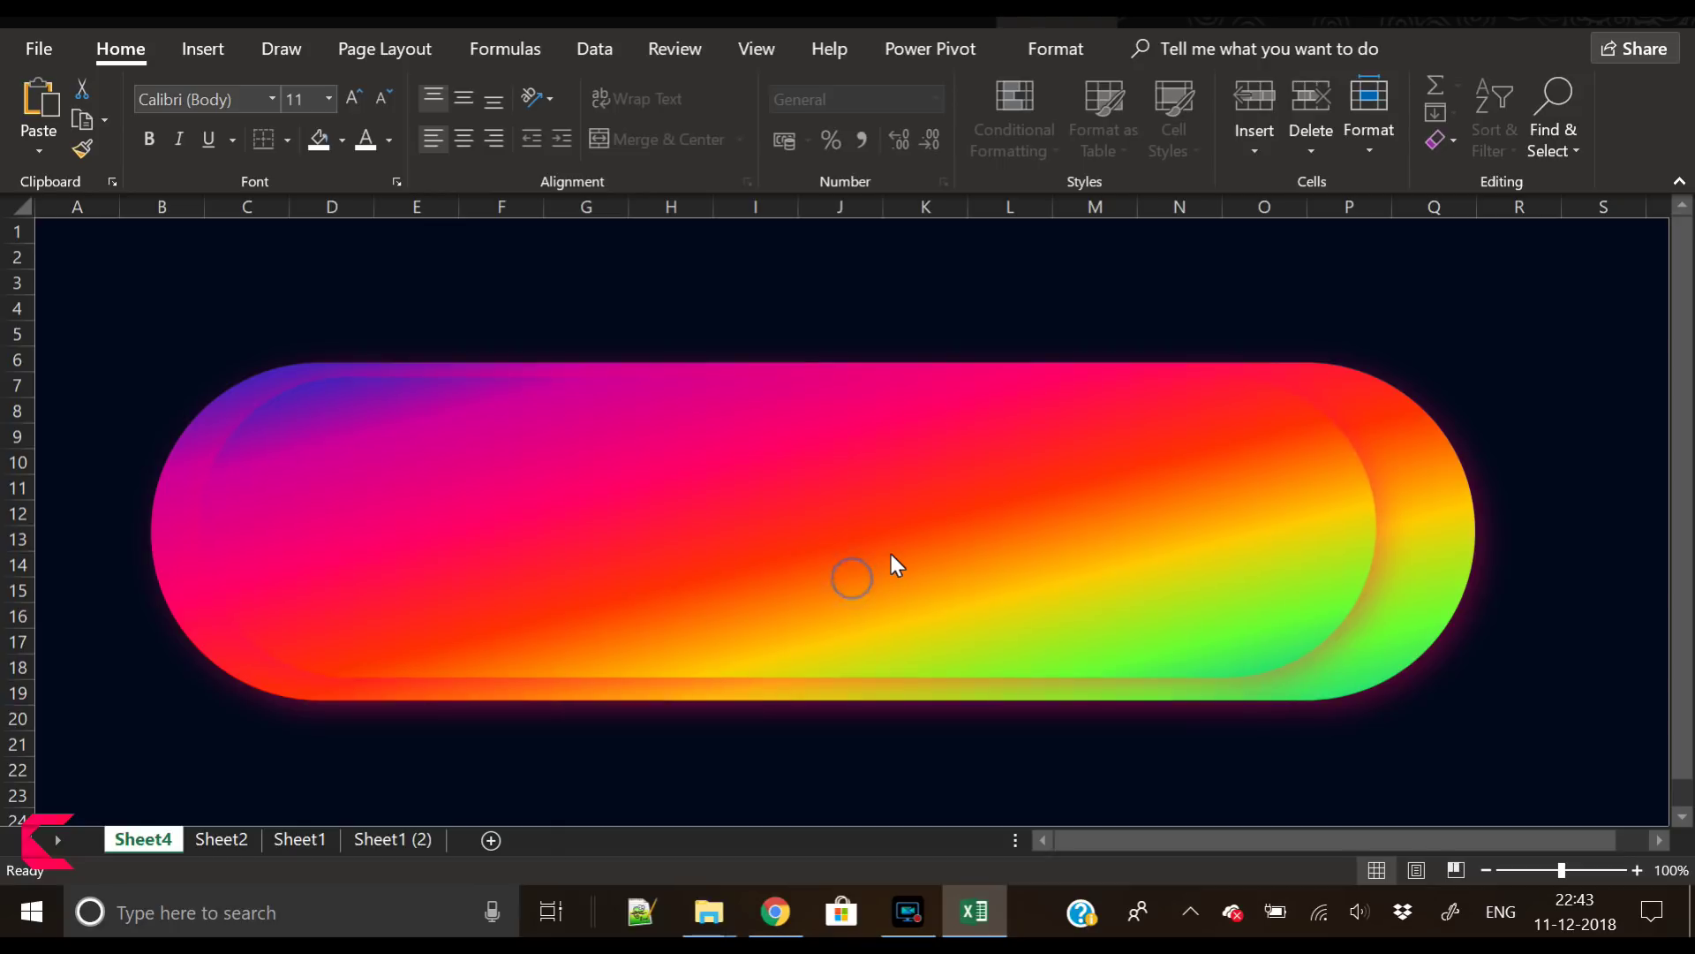
{"action": "left_click", "coordinate": [1081, 48]}
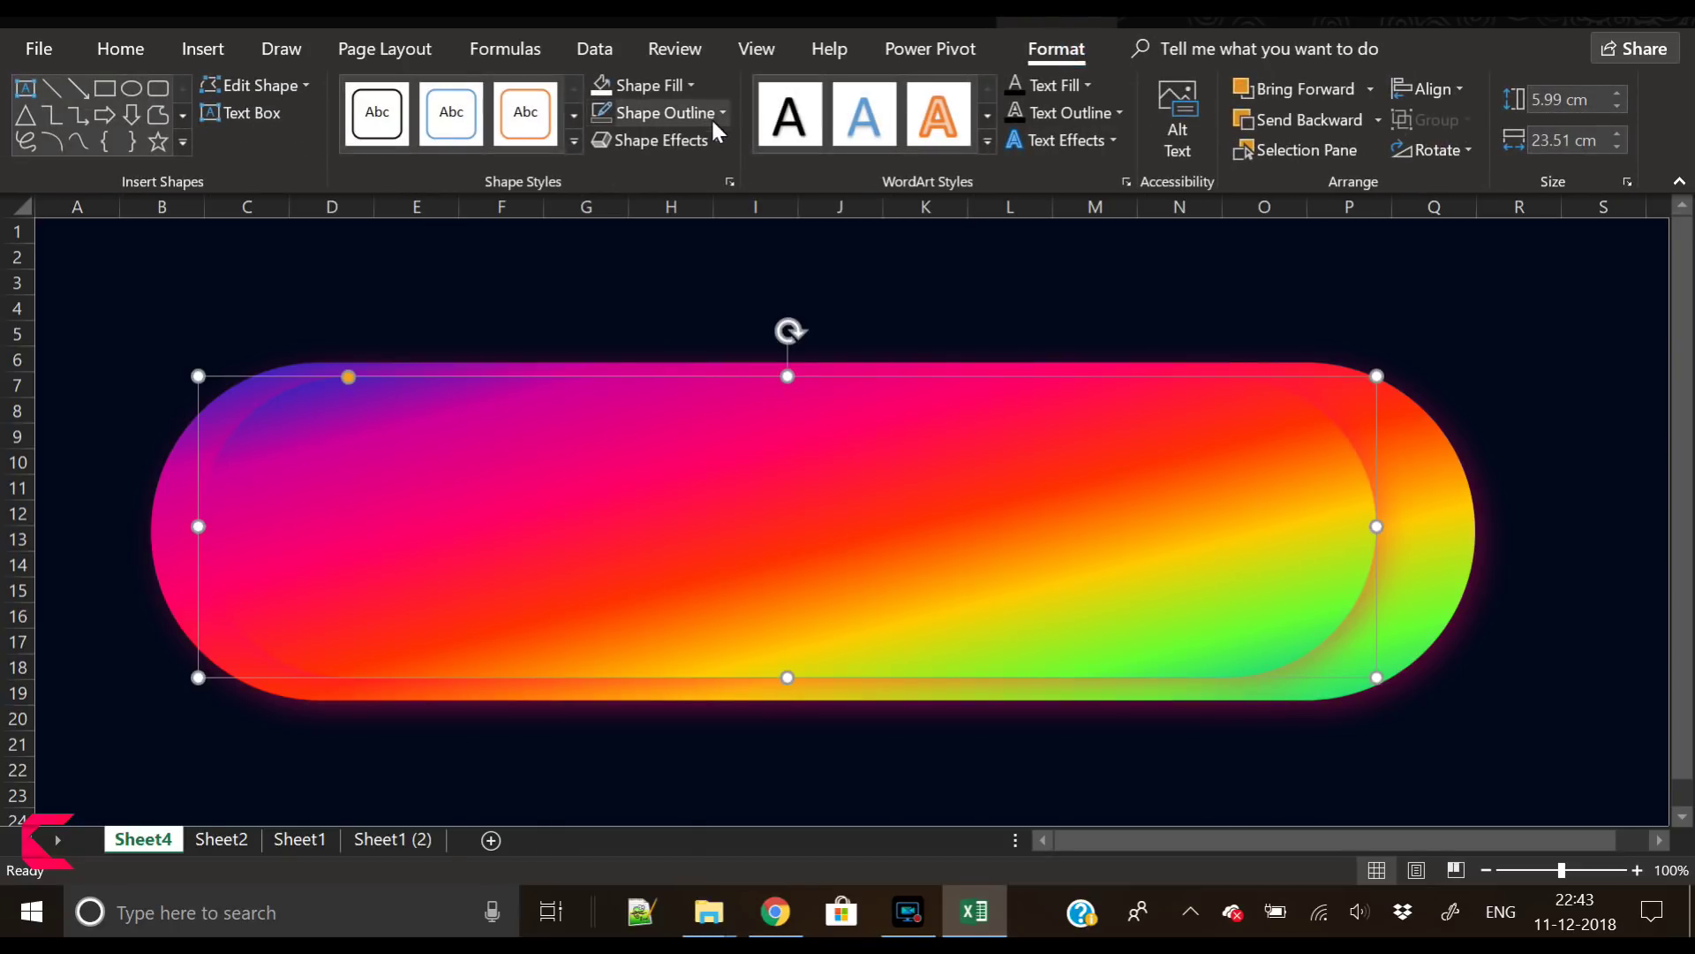
Fill the inner pill copy with white and nudge it slightly right
{"action": "left_click", "coordinate": [599, 93]}
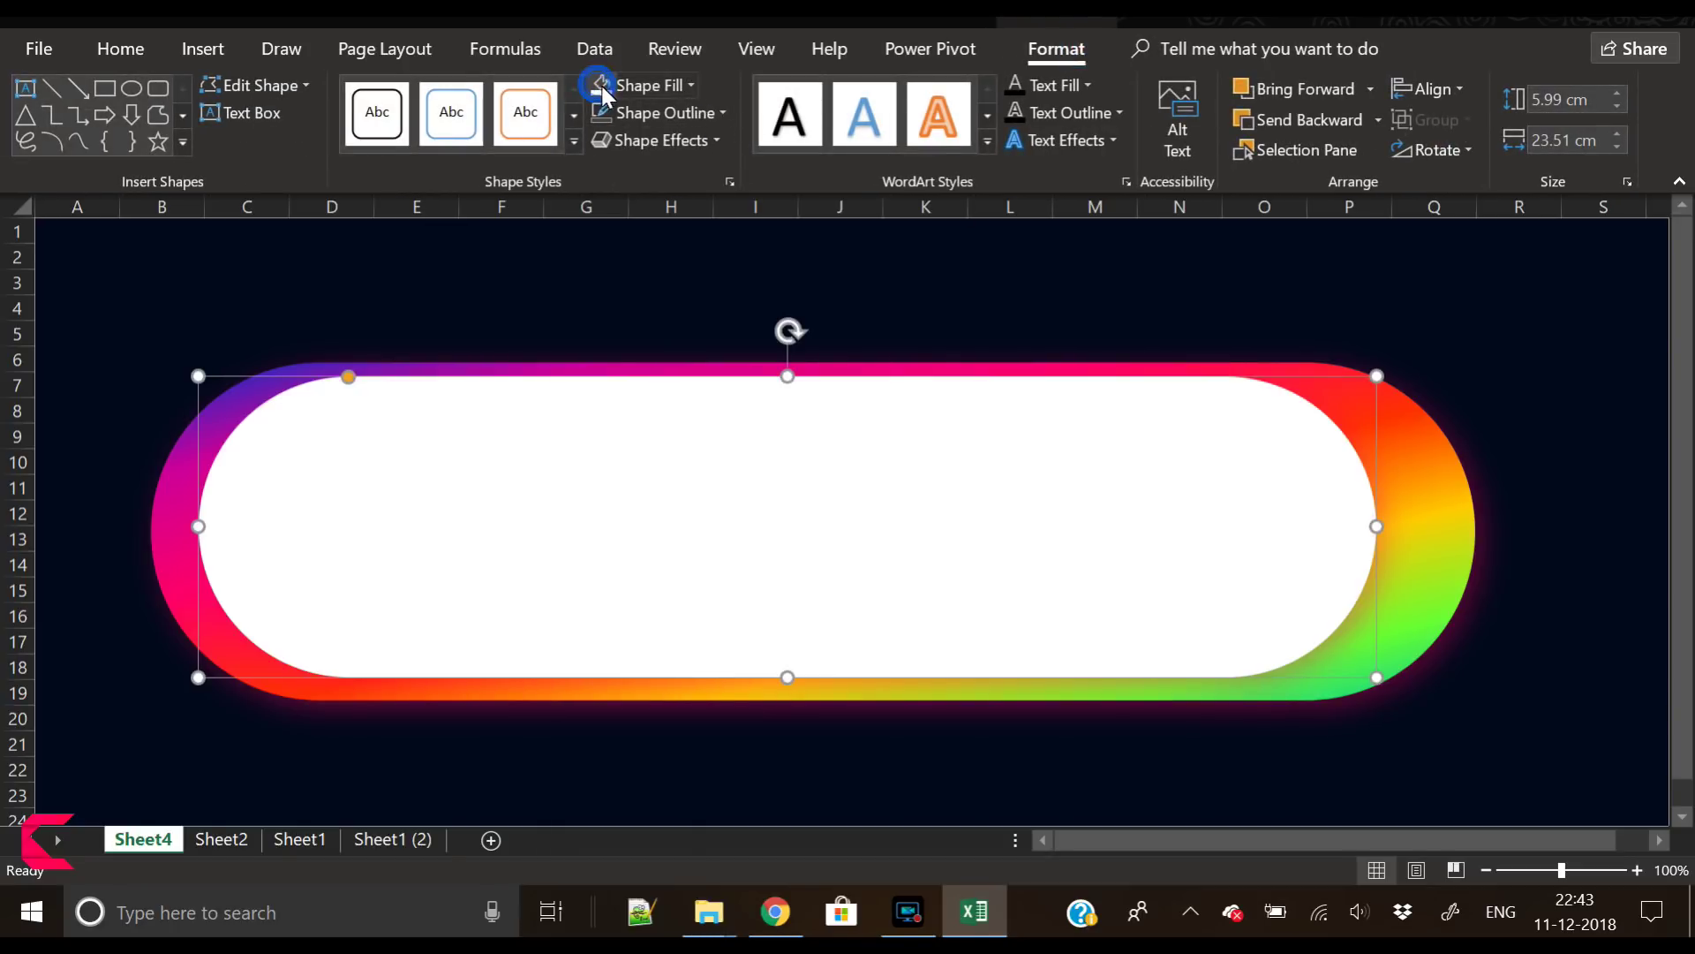
{"action": "left_click", "coordinate": [1515, 794]}
{"action": "left_click", "coordinate": [814, 493]}
{"action": "left_click_drag", "start_coordinate": [819, 540], "coordinate": [833, 542]}
Align both pills with Align Center and Align Middle
{"action": "left_click", "coordinate": [1433, 500], "text": "shift"}
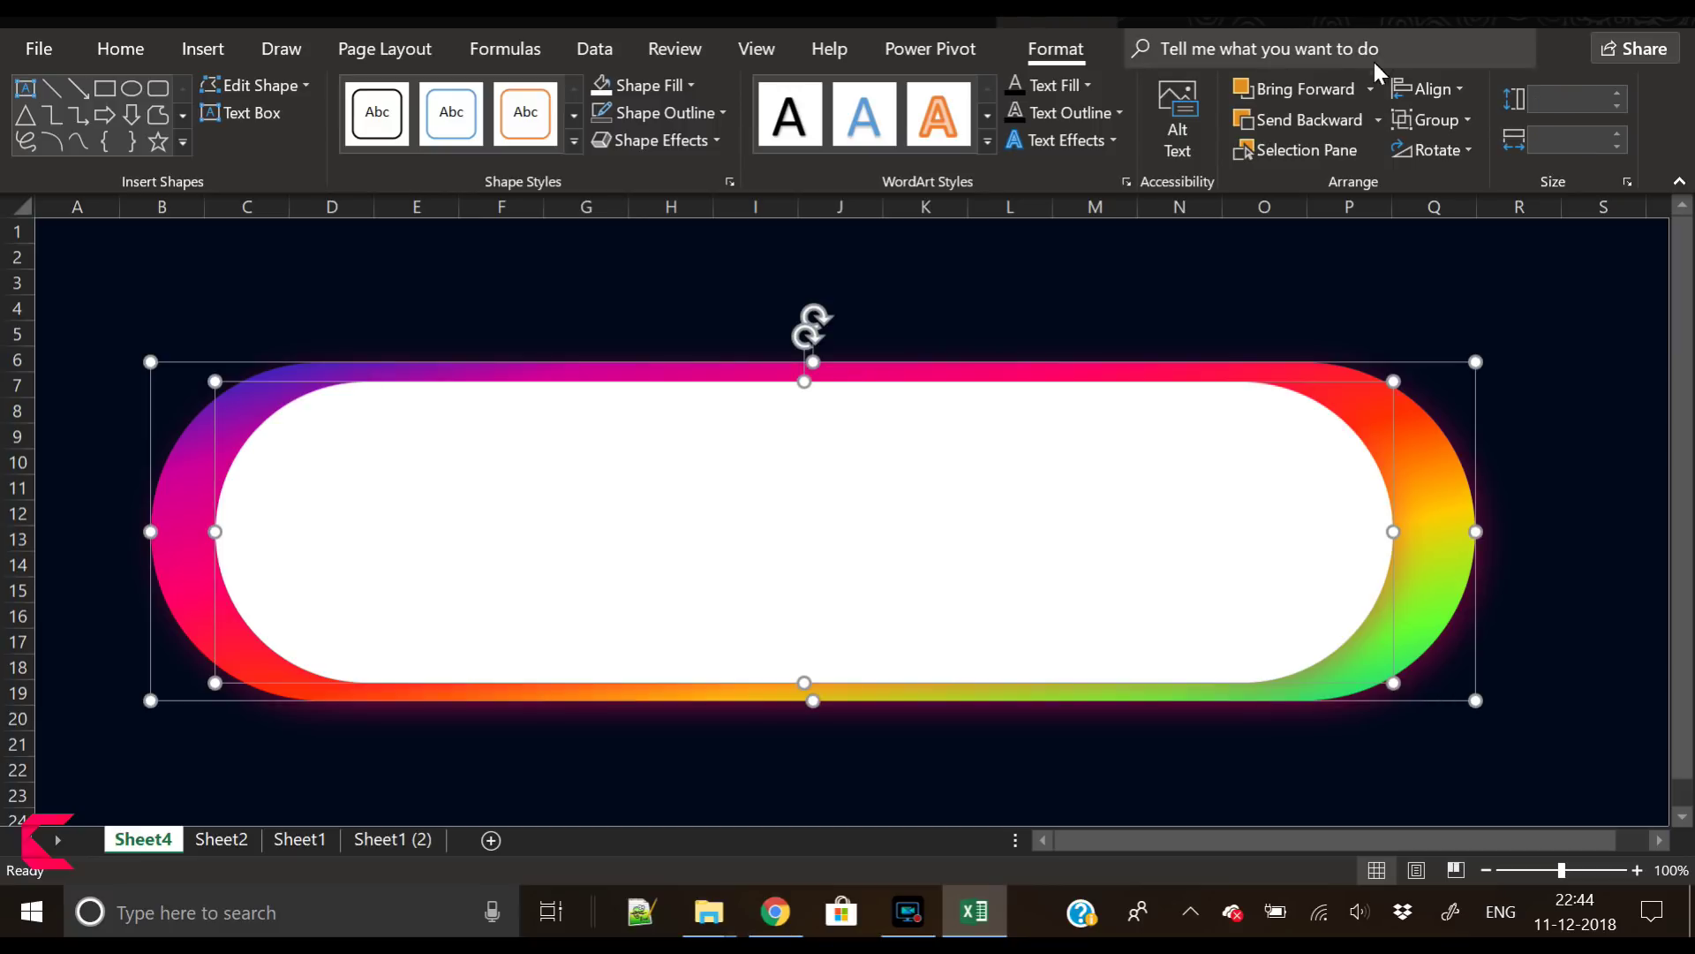
{"action": "left_click", "coordinate": [1430, 89]}
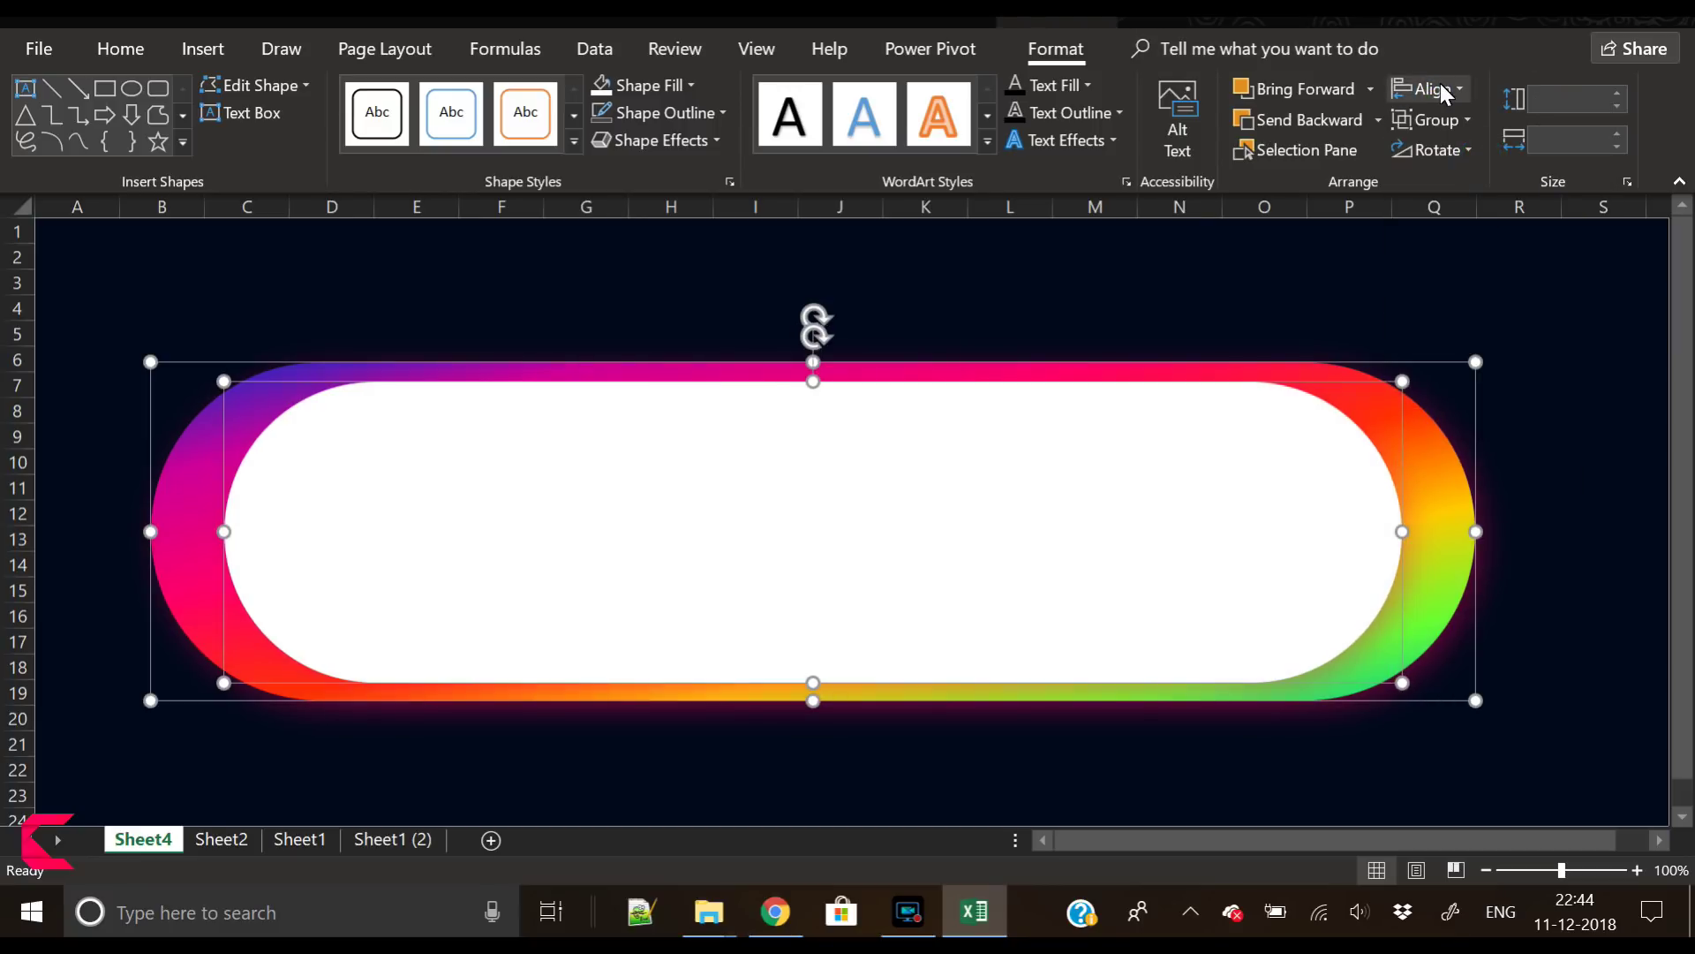
{"action": "left_click", "coordinate": [1432, 88]}
{"action": "left_click", "coordinate": [1470, 258]}
{"action": "left_click", "coordinate": [1580, 461]}
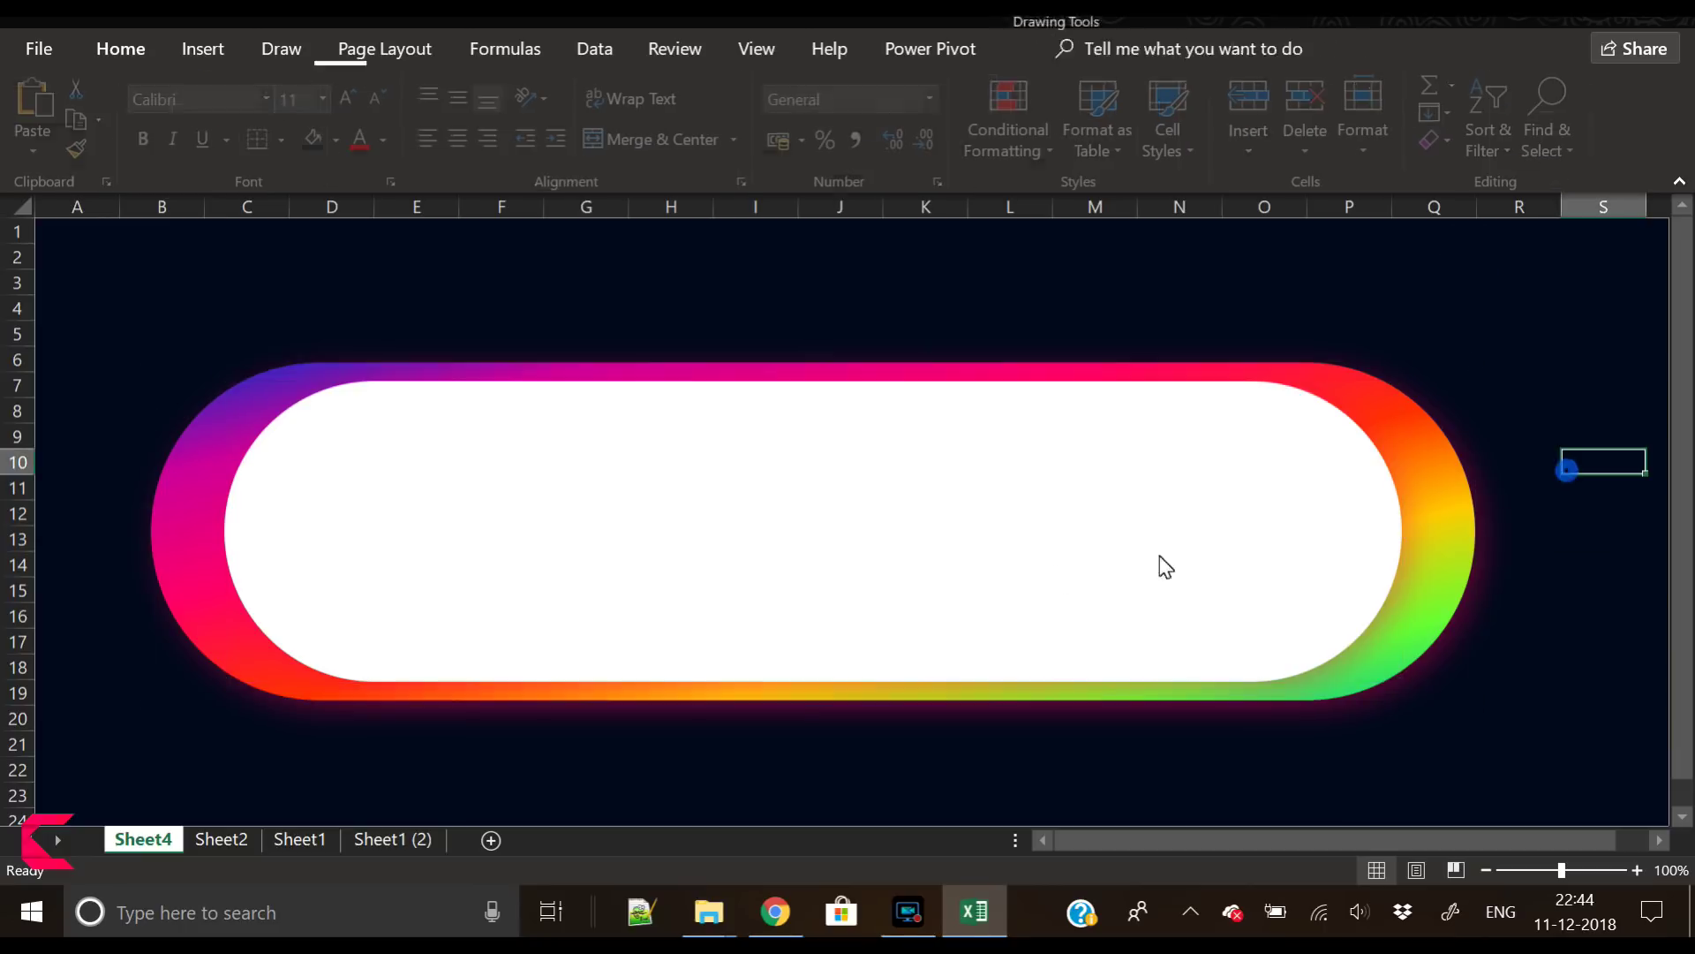
Stretch the outer rainbow pill wider on both sides
{"action": "left_click", "coordinate": [154, 574]}
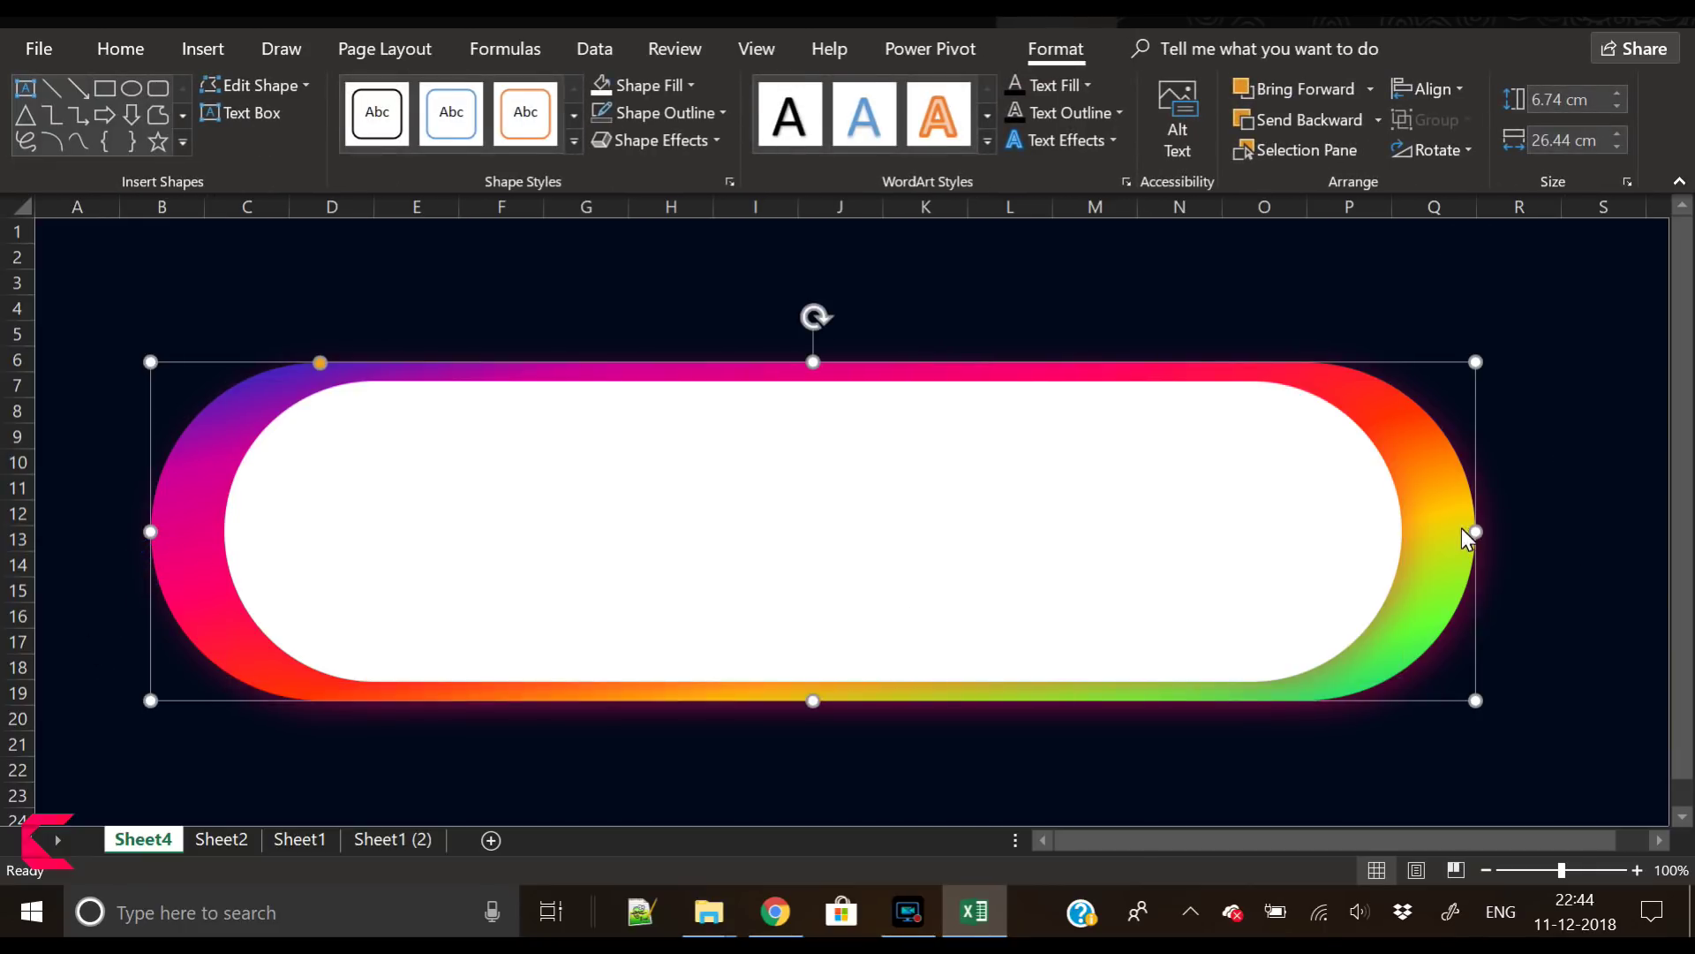
{"action": "left_click_drag", "start_coordinate": [1476, 532], "coordinate": [1556, 537]}
{"action": "left_click", "coordinate": [1008, 766]}
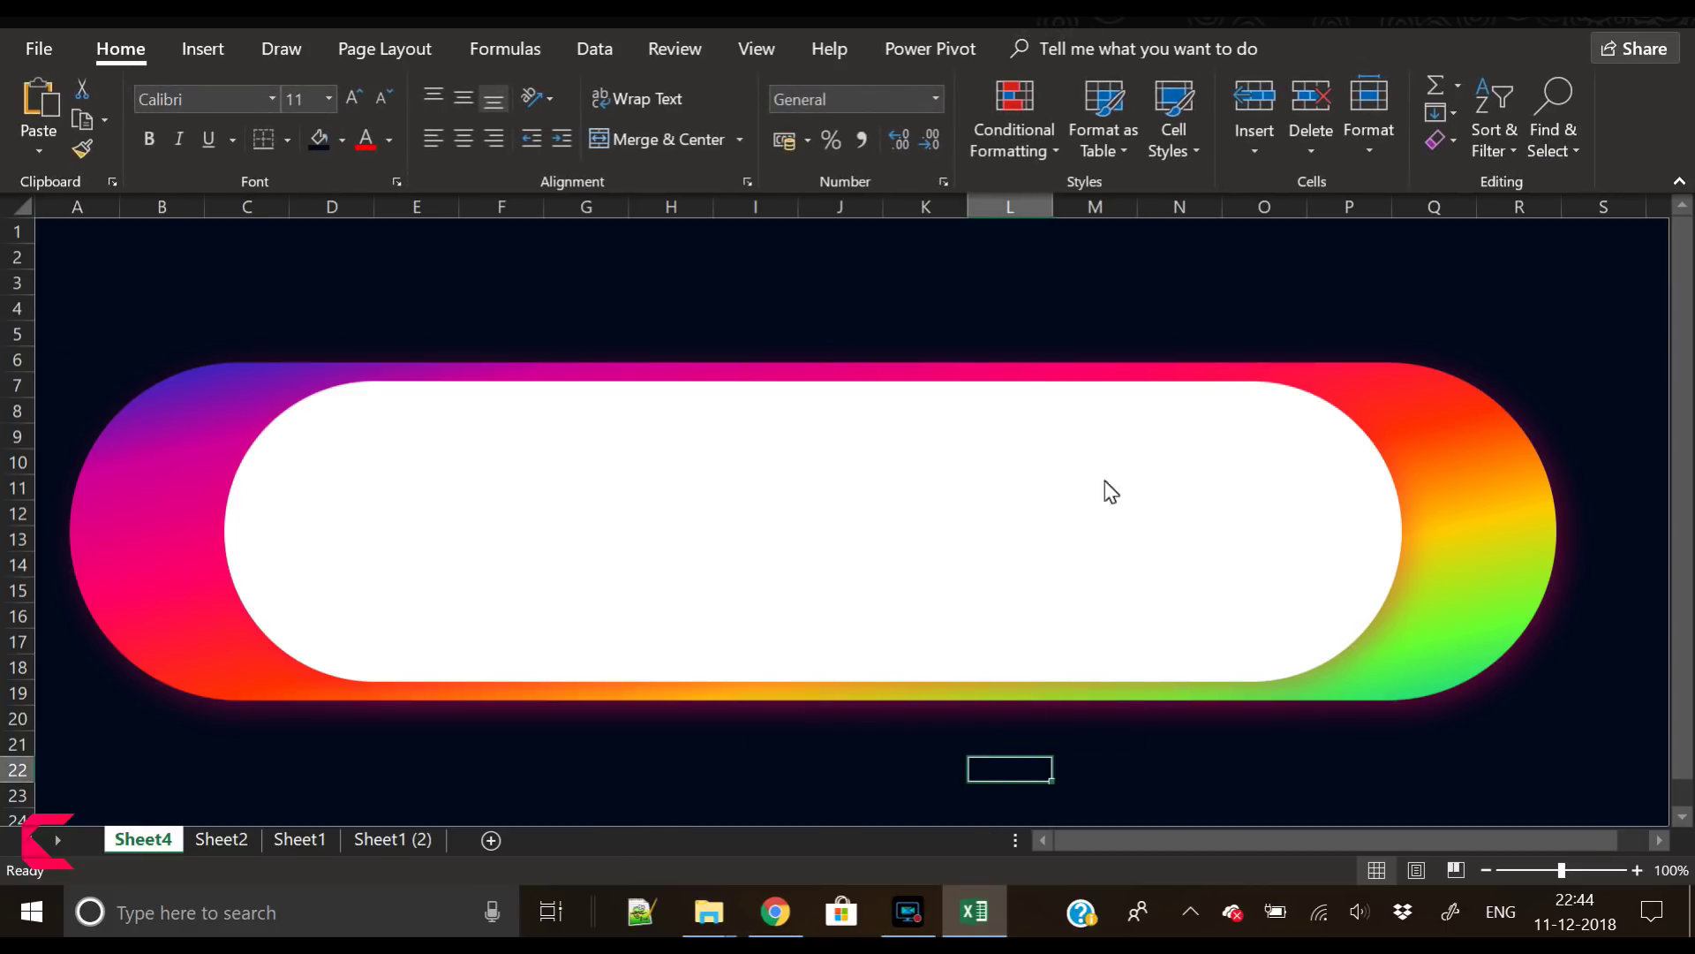
Make the outer rainbow pill's ends less rounded with its adjustment handle
{"action": "left_click", "coordinate": [1447, 517]}
{"action": "left_click", "coordinate": [998, 746]}
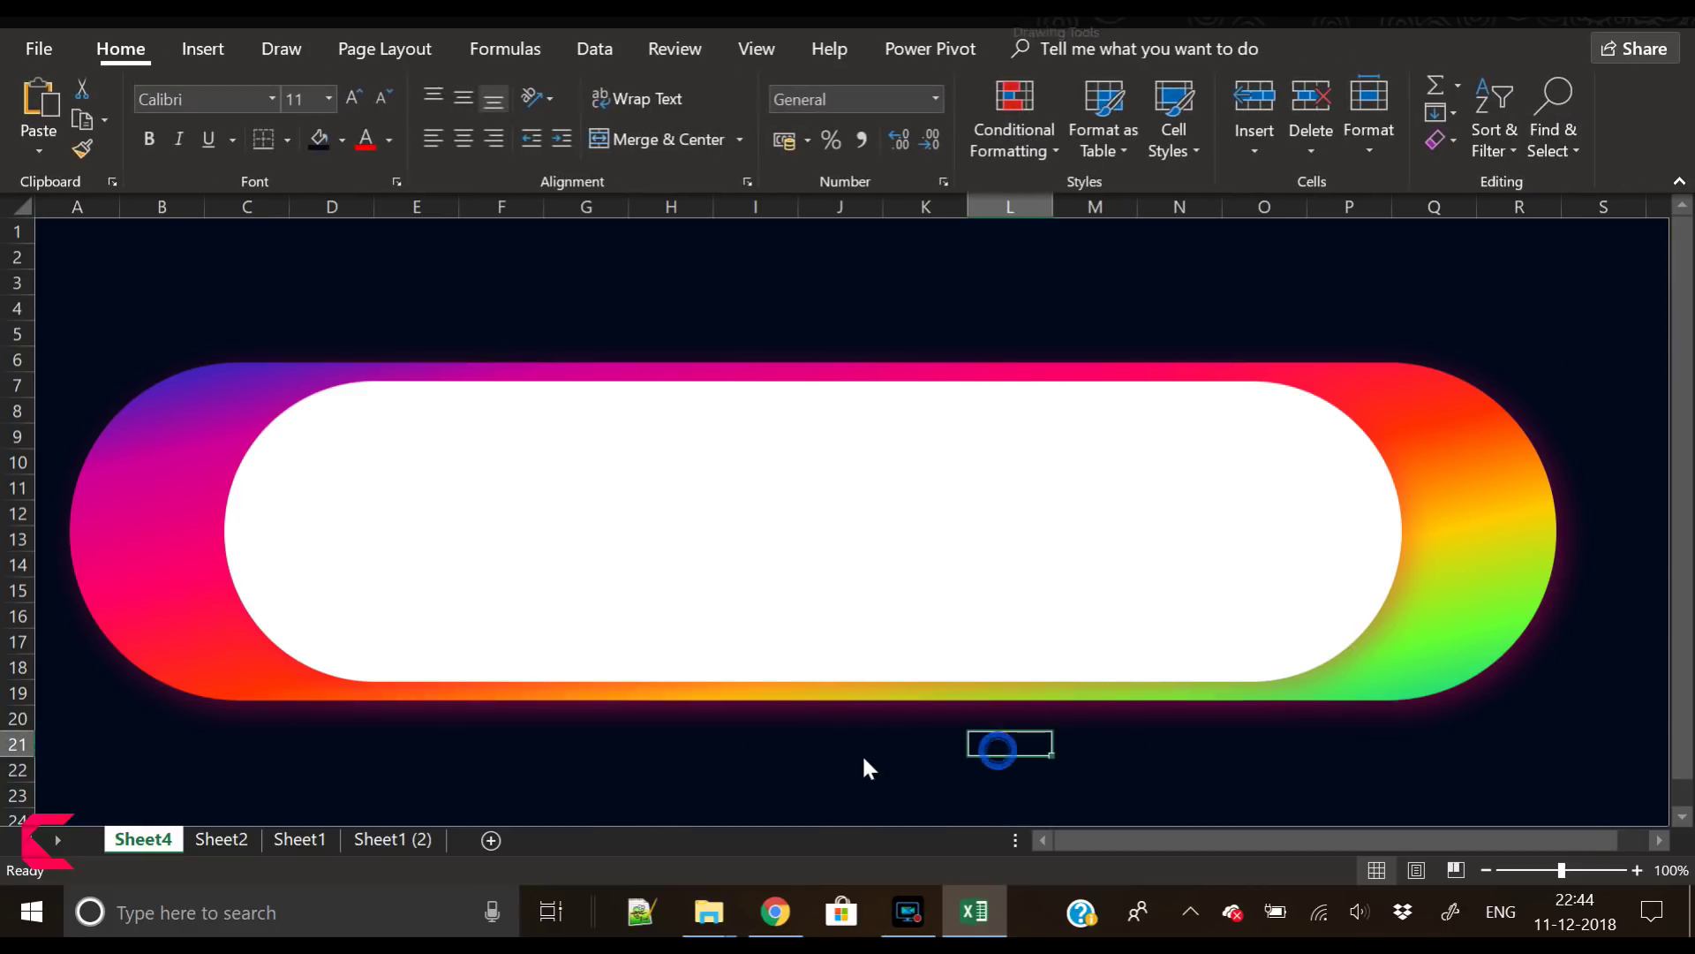
{"action": "left_click", "coordinate": [621, 568]}
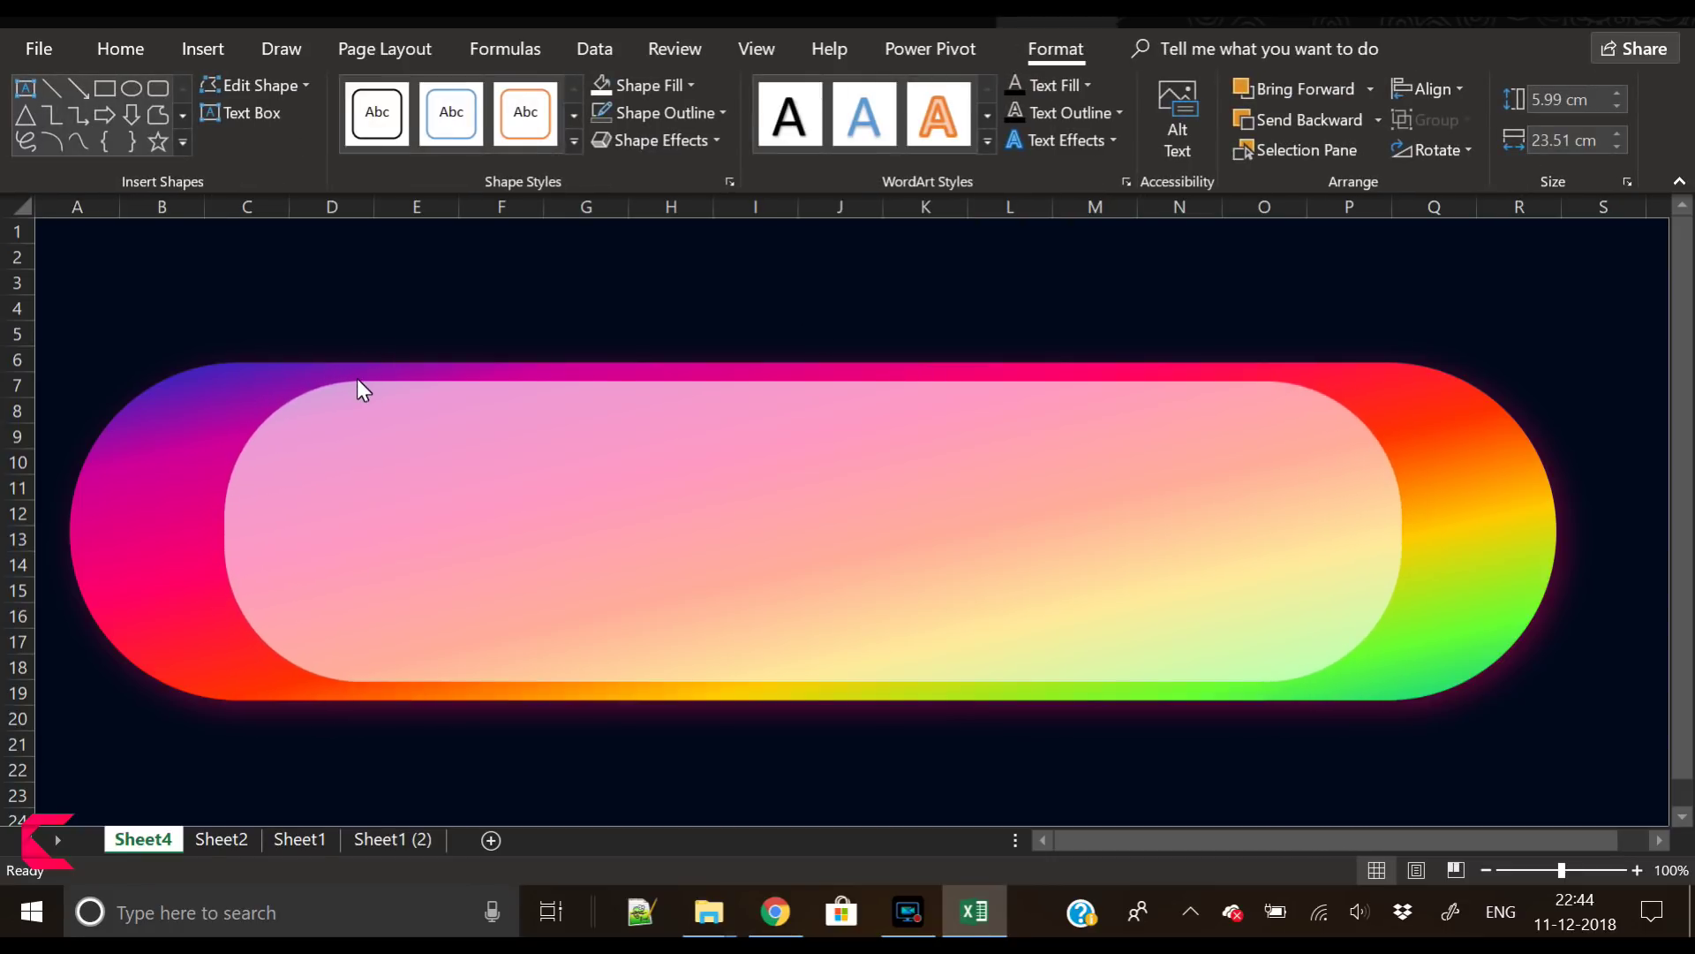
{"action": "left_click", "coordinate": [356, 377]}
{"action": "left_click", "coordinate": [203, 392]}
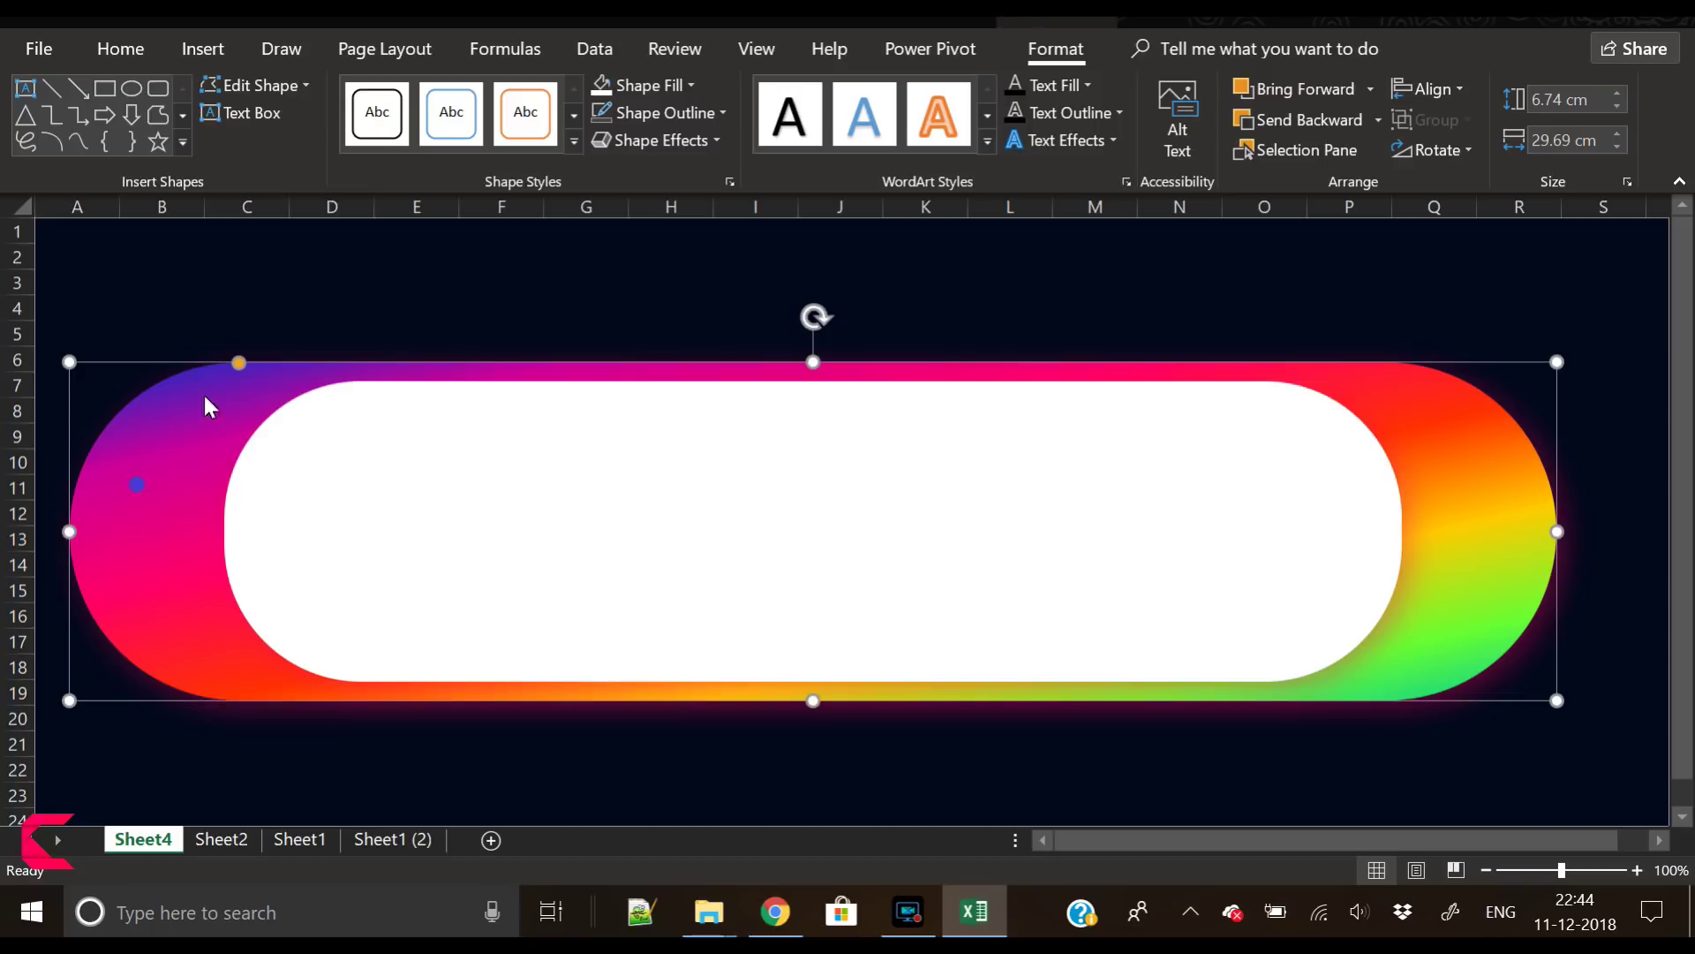
{"action": "left_click_drag", "start_coordinate": [239, 362], "coordinate": [205, 362]}
{"action": "left_click", "coordinate": [485, 764]}
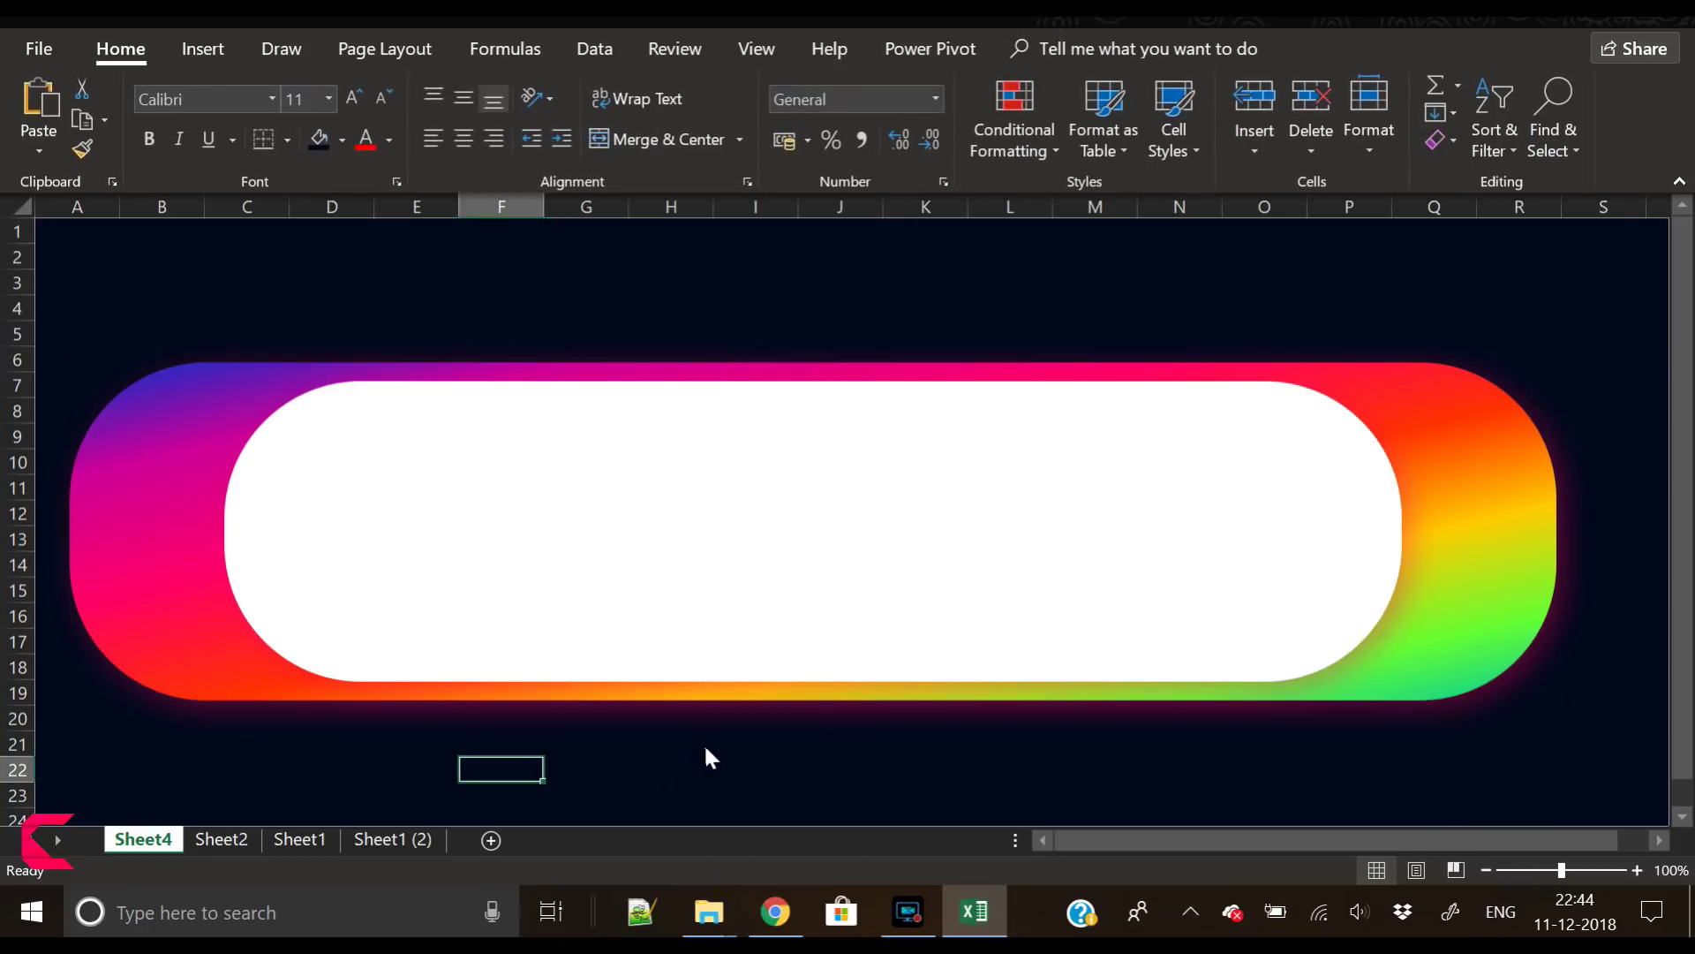
Widen the white inner pill and open its Format Shape settings
{"action": "left_click", "coordinate": [1487, 555]}
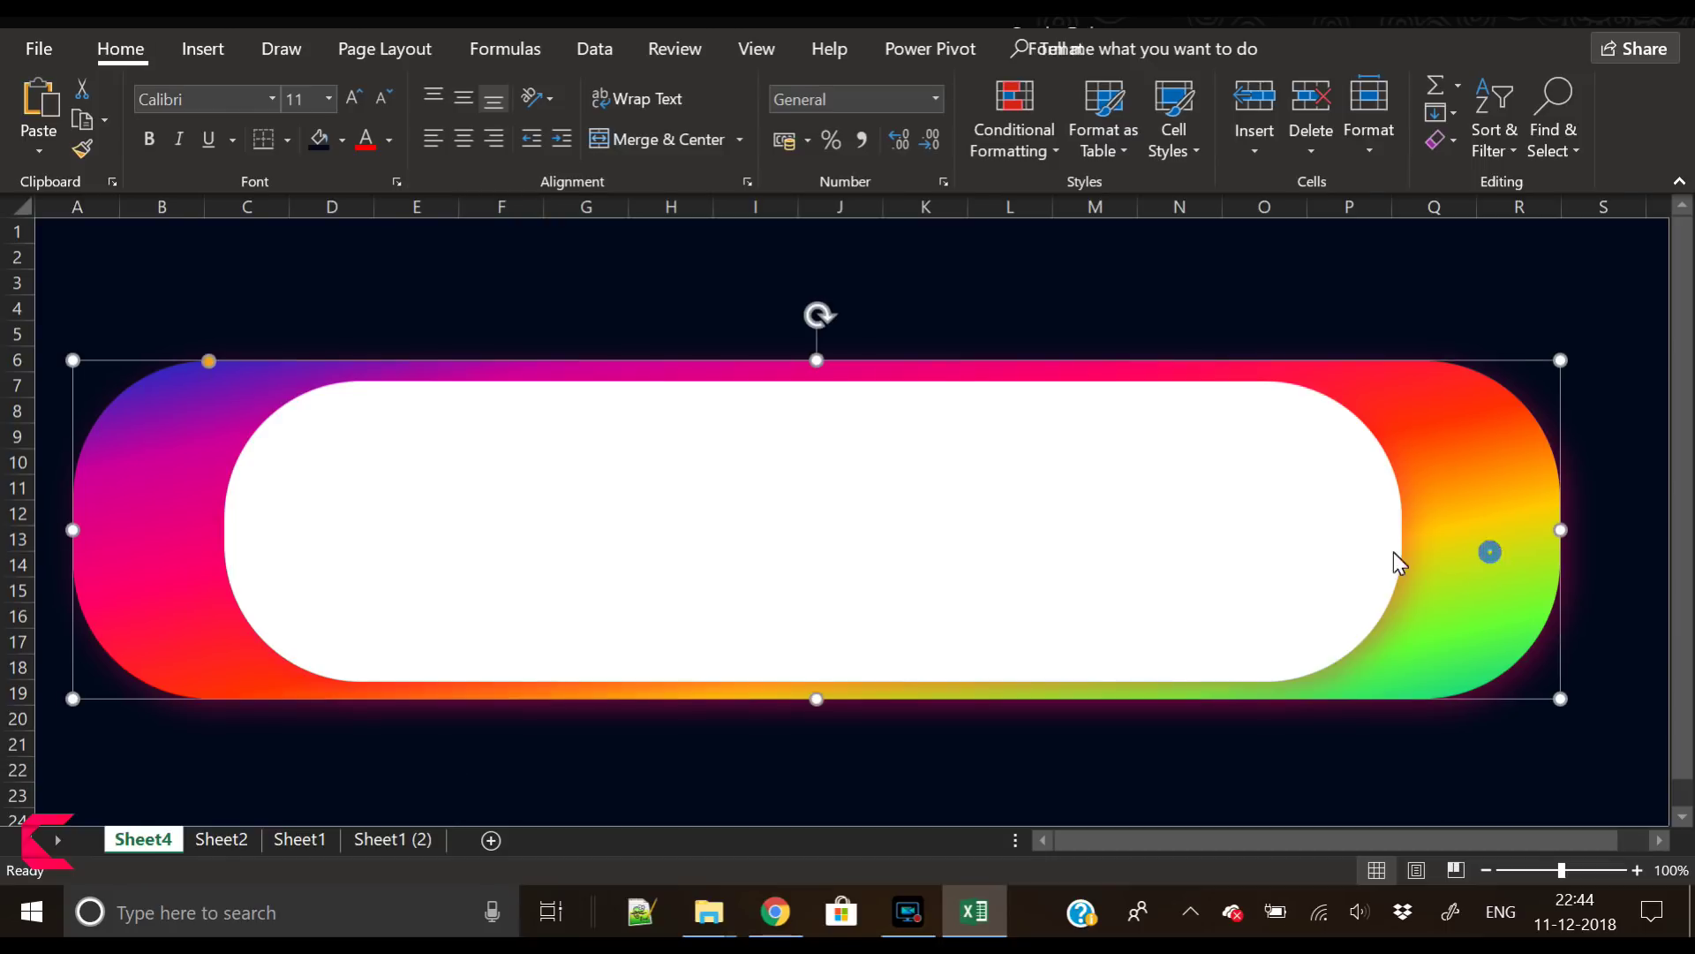
{"action": "left_click", "coordinate": [1225, 540]}
{"action": "left_click", "coordinate": [1118, 800]}
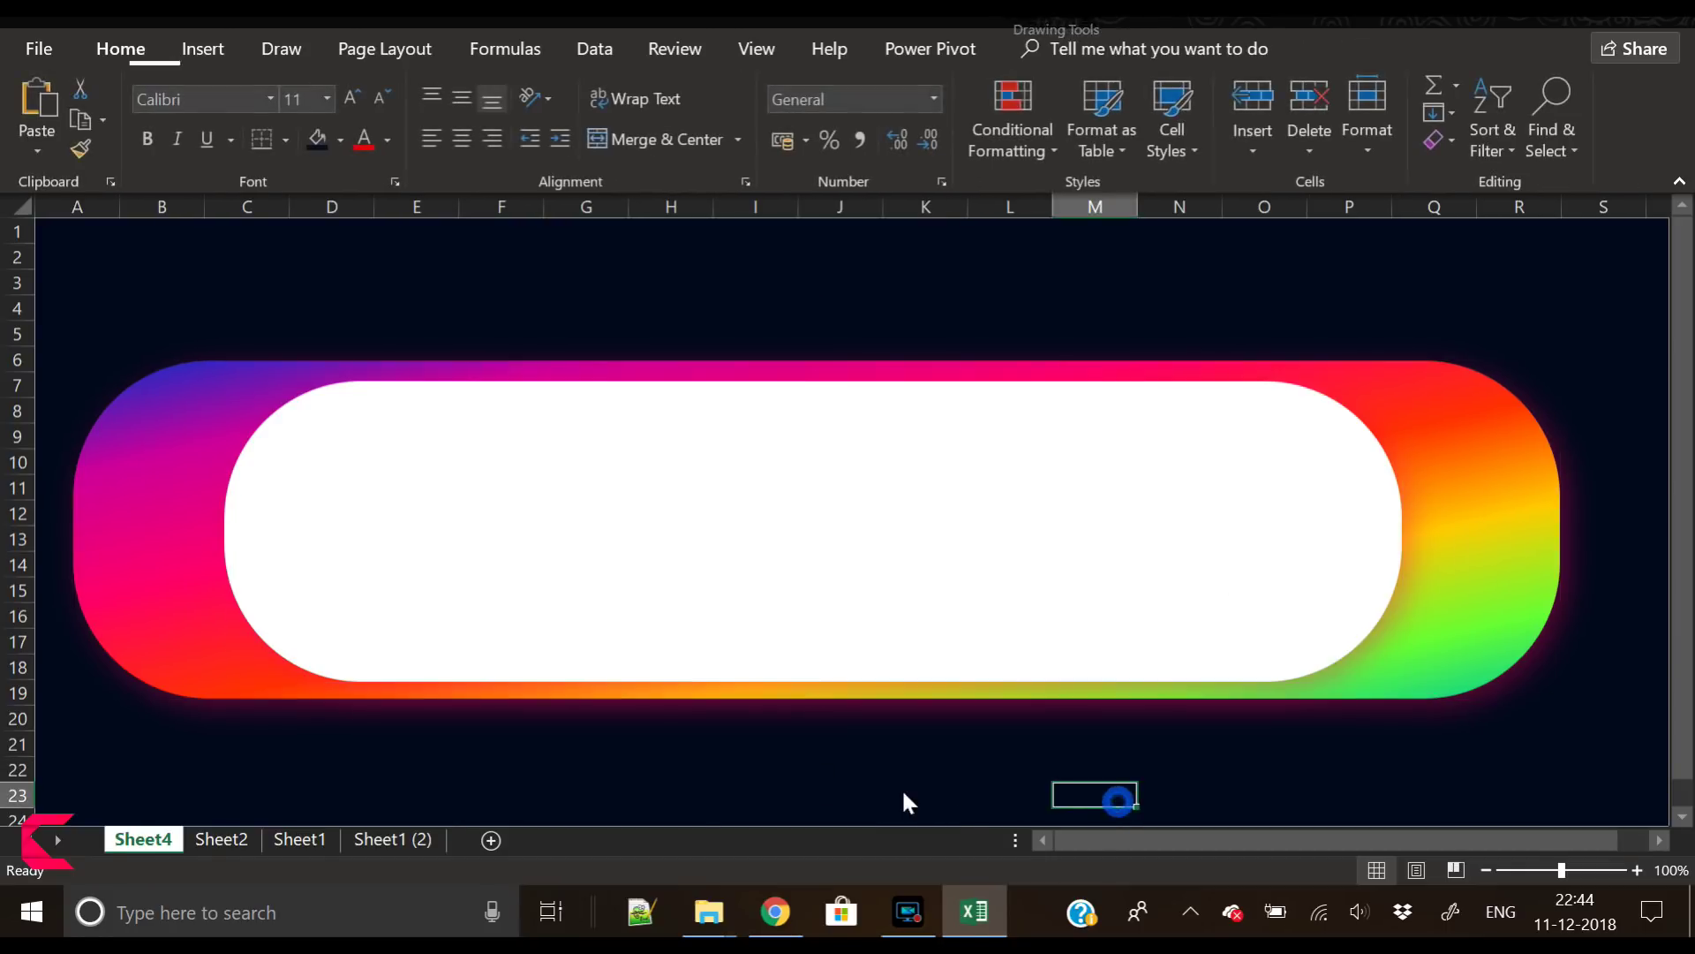
{"action": "left_click", "coordinate": [779, 763]}
{"action": "left_click", "coordinate": [1073, 519]}
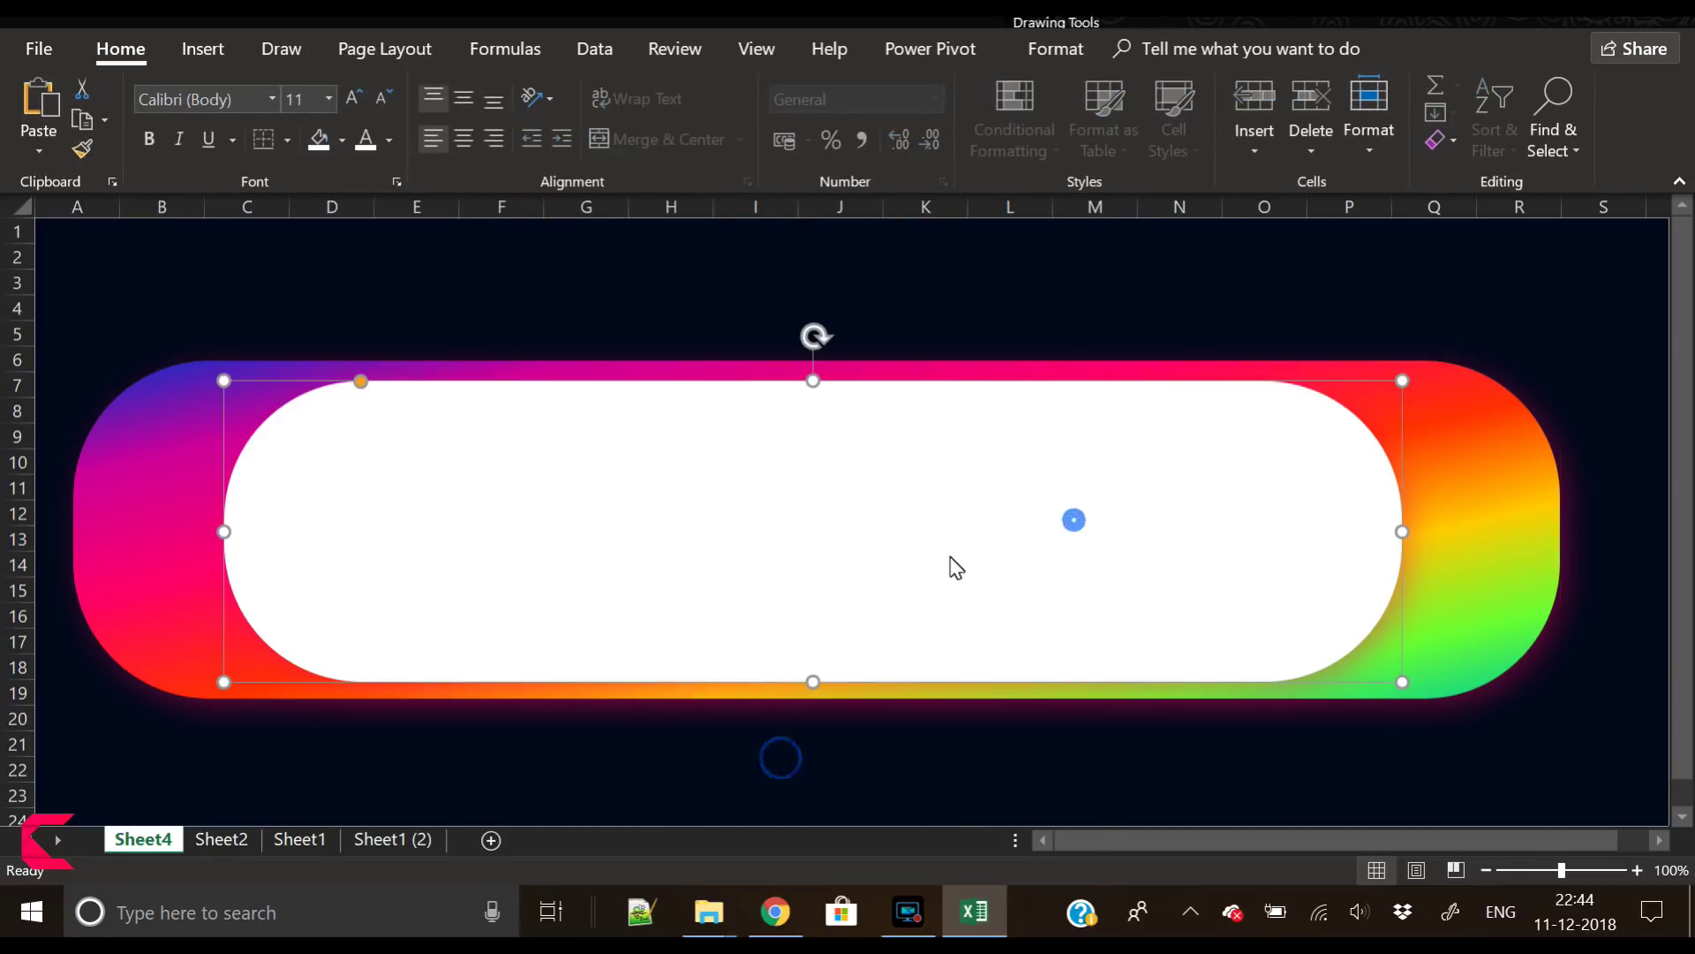
{"action": "left_click_drag", "start_coordinate": [1401, 533], "coordinate": [1438, 541]}
{"action": "key", "text": "ctrl+z"}
{"action": "key", "text": "Escape"}
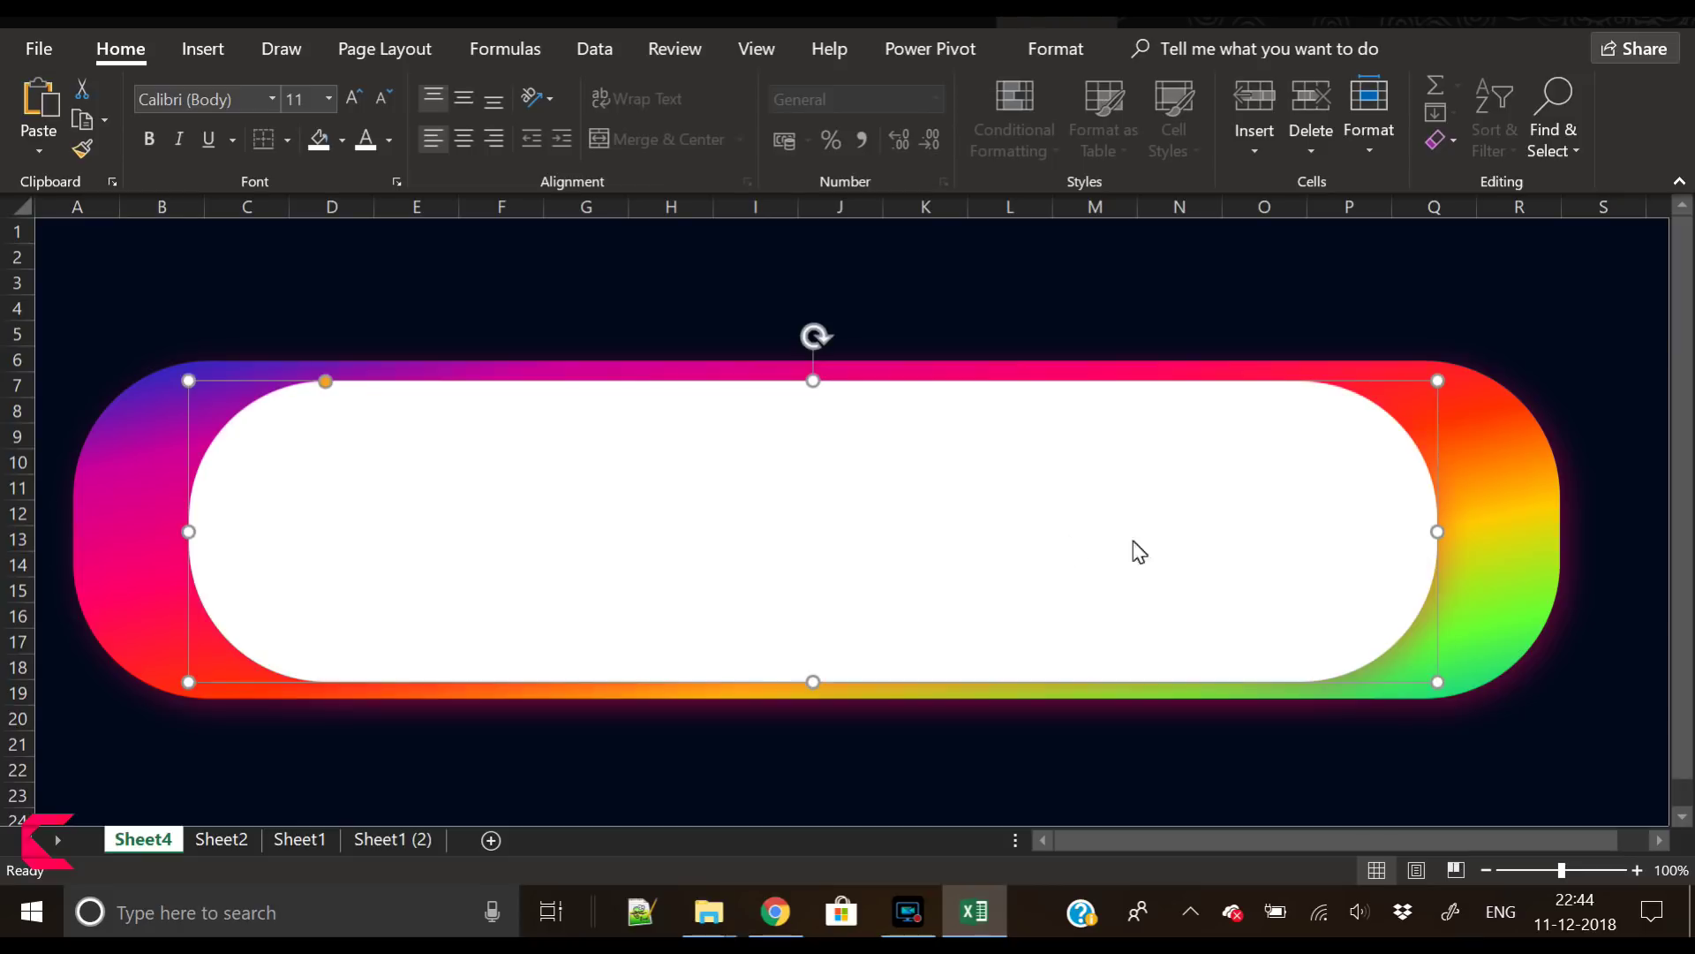
{"action": "right_click", "coordinate": [1053, 542]}
{"action": "left_click", "coordinate": [1152, 517]}
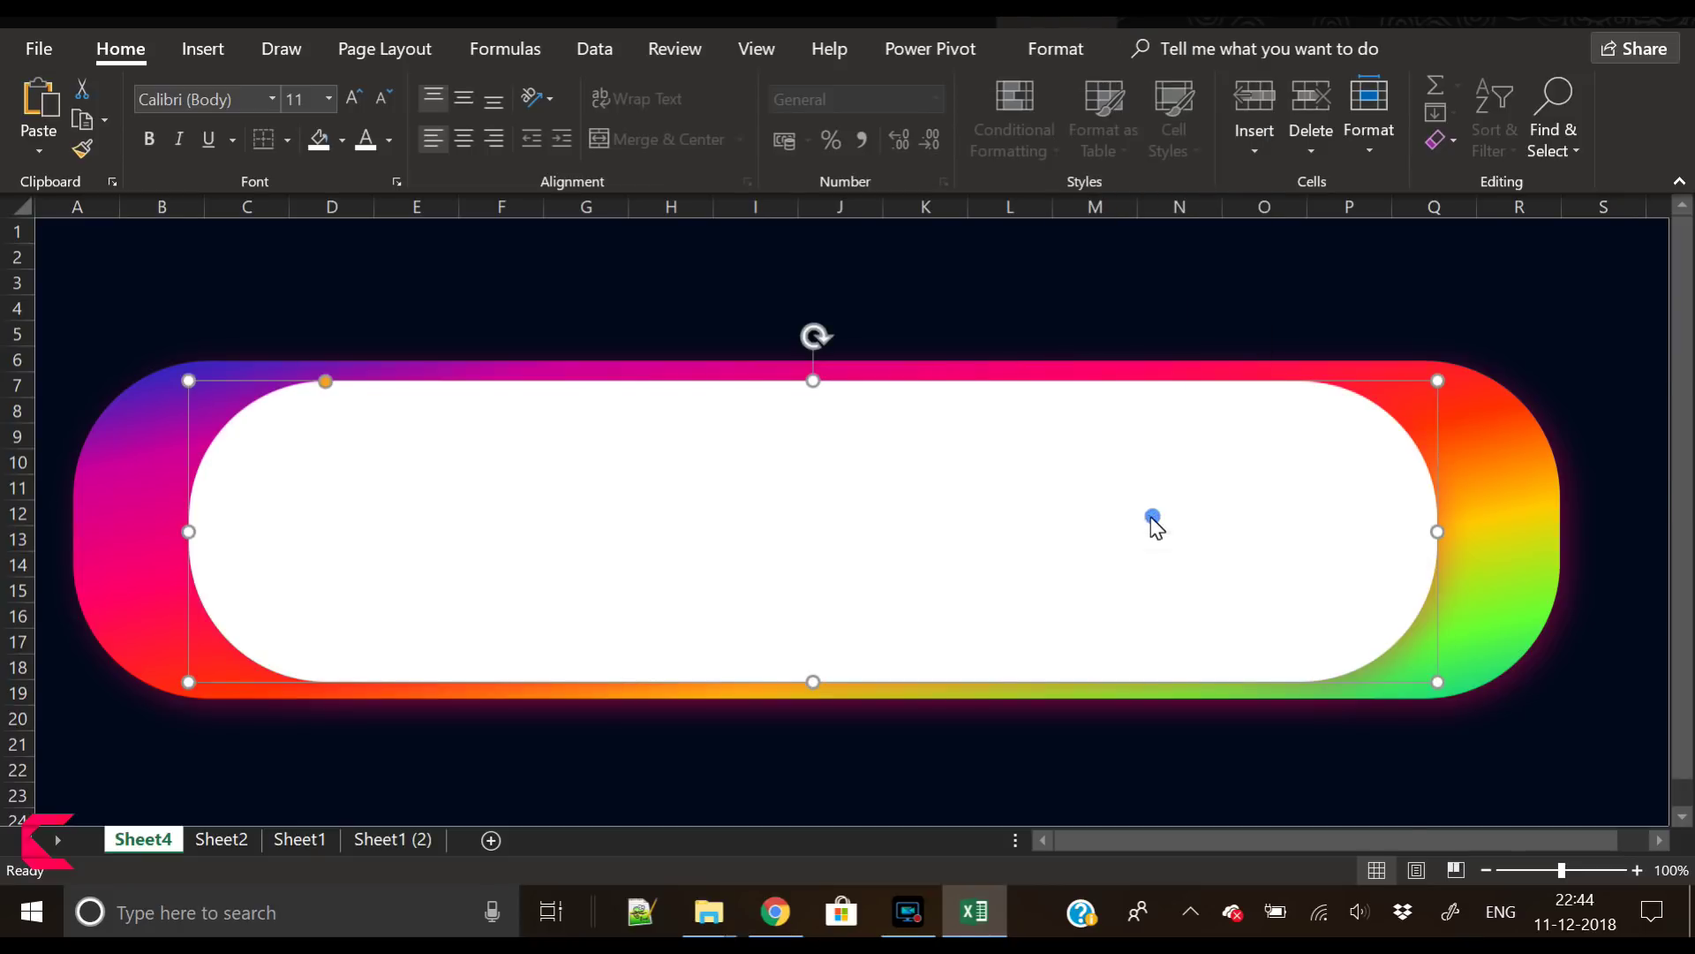